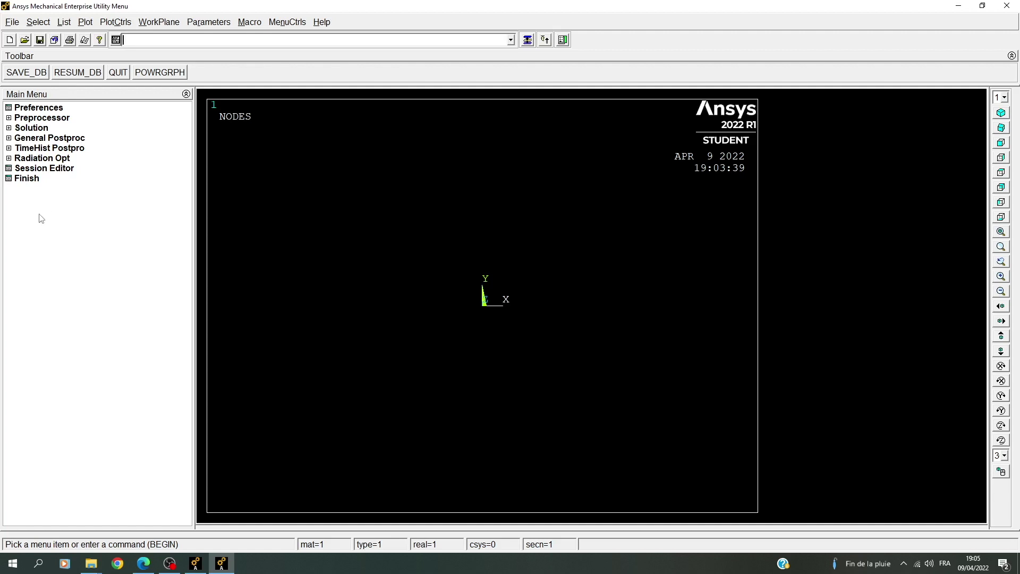
Step: Set the analysis title to "Bridge Truss Tutorial" and replot the graphics window to display it
click(13, 24)
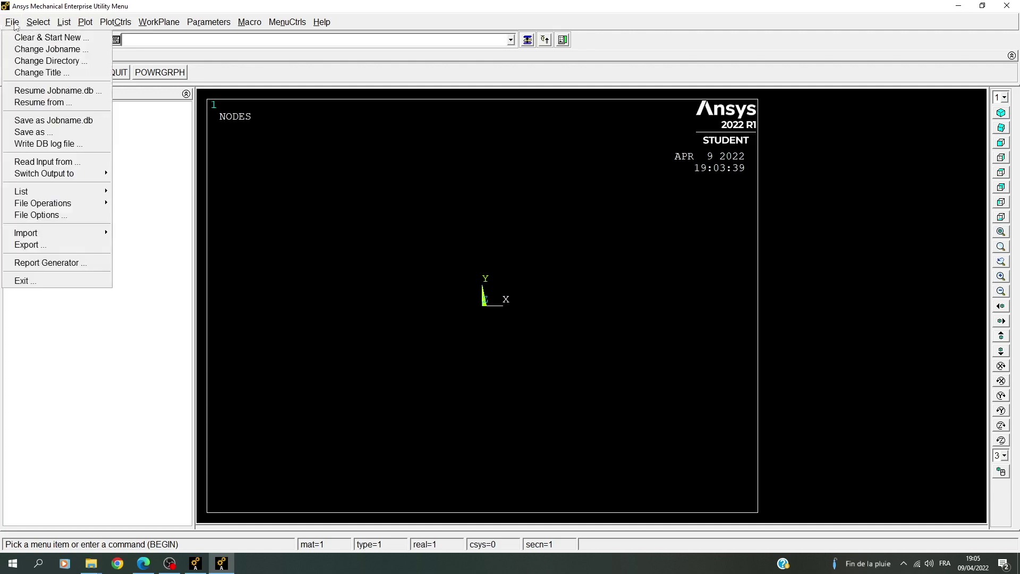
click(68, 74)
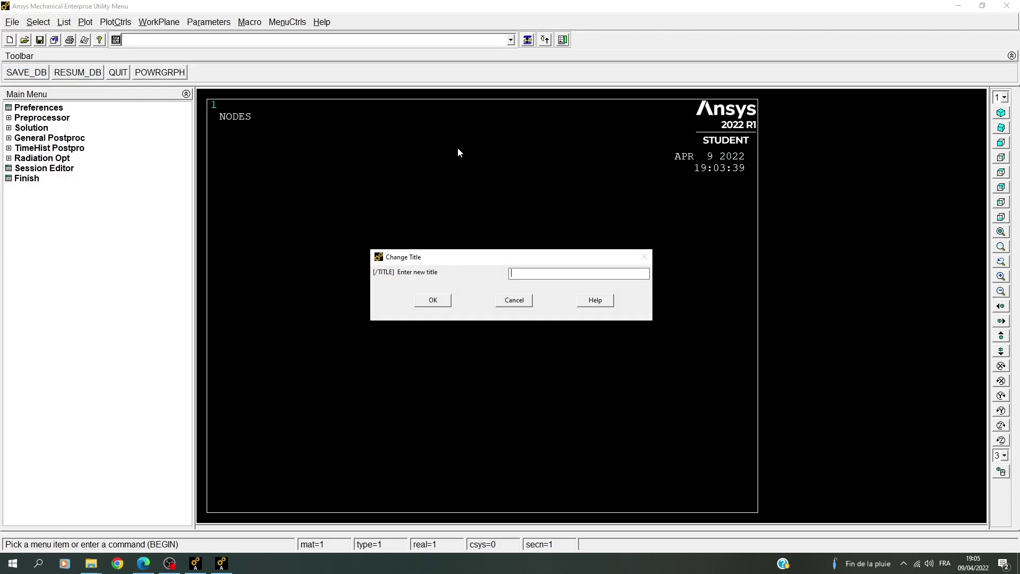
text(Bridge Truss Tutoriel)
click(431, 300)
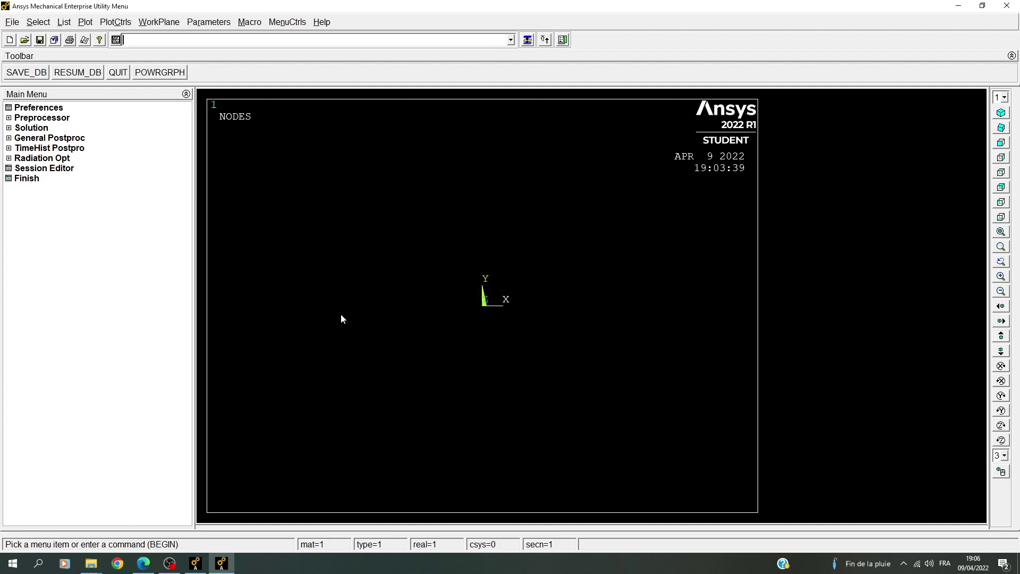
click(94, 22)
click(94, 34)
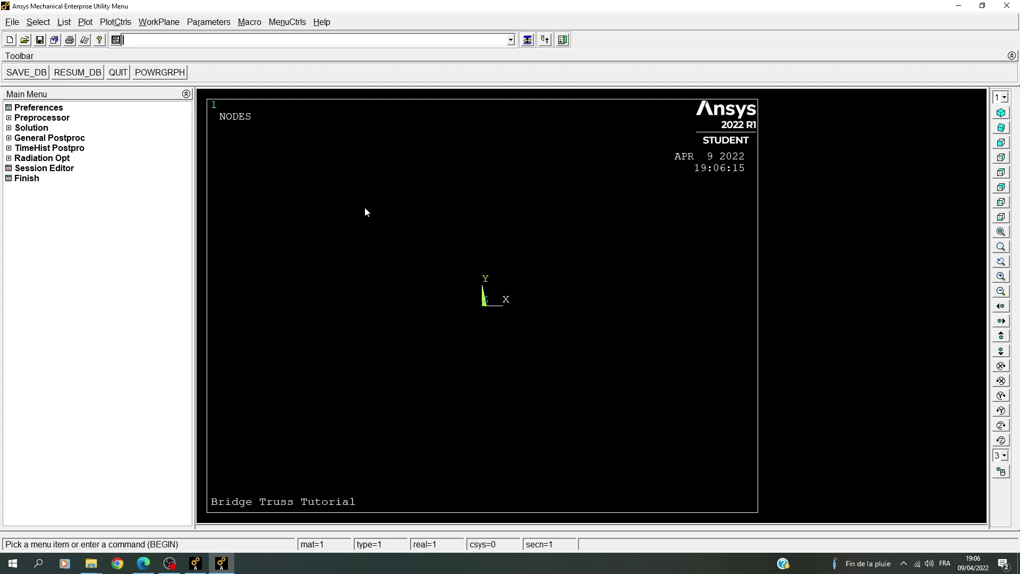
Step: Create keypoint 1 at the origin (0, 0) in the active coordinate system
click(39, 117)
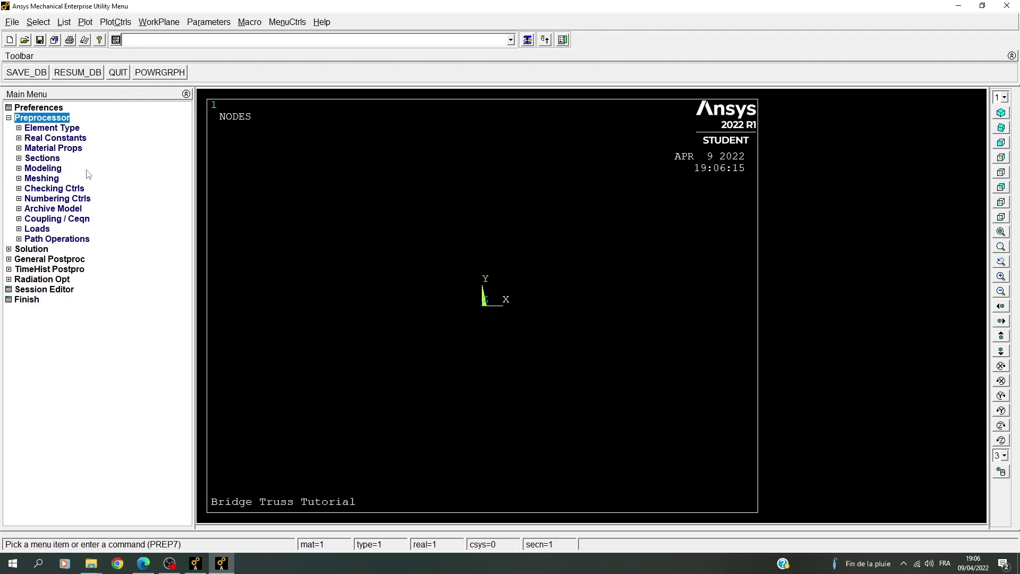
click(53, 169)
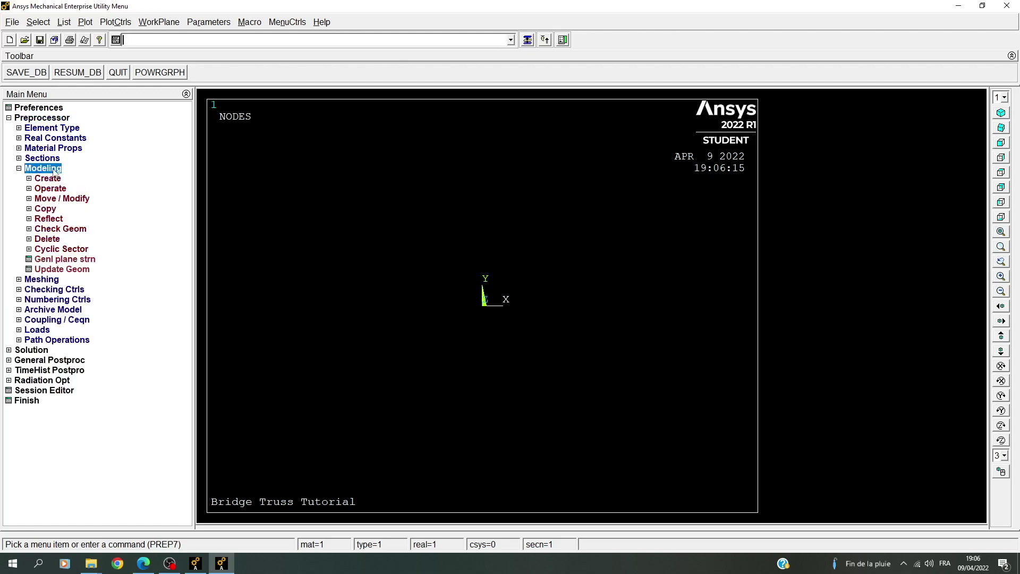
click(50, 179)
click(64, 189)
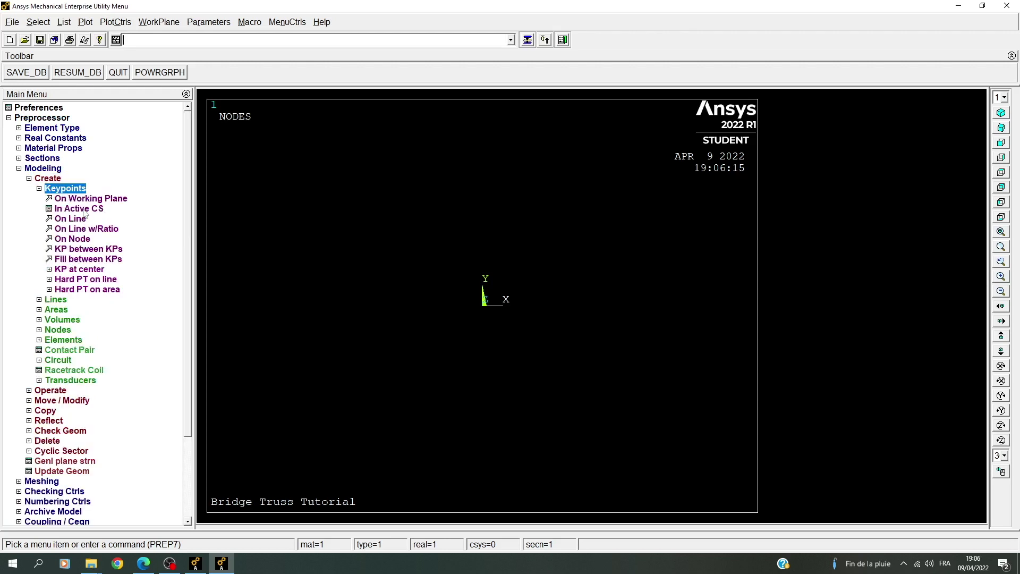
click(81, 209)
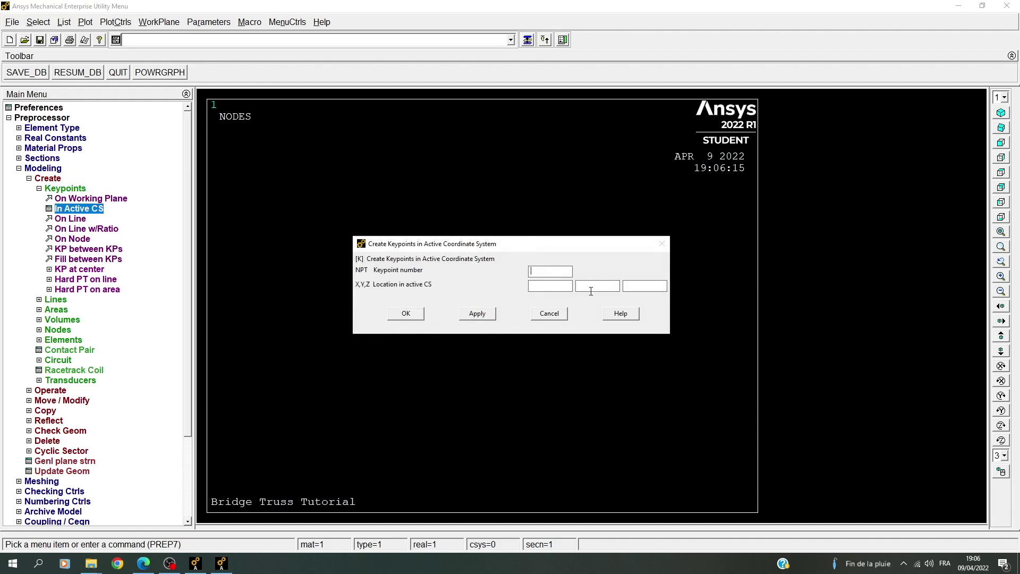
text(1)
key(Tab)
text(0)
key(Tab)
text(0)
click(483, 314)
click(478, 313)
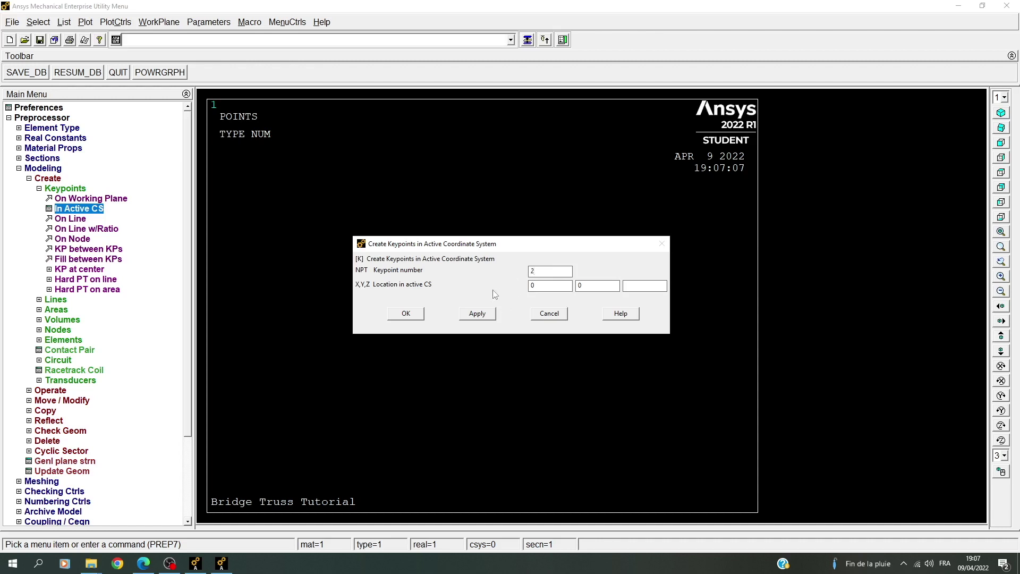
Step: Create keypoint 2 at X 1800, Y 3118 in the active coordinate system
click(544, 286)
text(100)
text(00)
click(596, 289)
key(BackSpace)
text(3118)
click(474, 313)
Step: Create keypoint 3 at X 3600, Y 0 in the active coordinate system
click(550, 271)
key(BackSpace)
text(3)
double_click(536, 285)
text(3600)
click(604, 286)
key(BackSpace)
key(BackSpace)
key(BackSpace)
key(BackSpace)
text(0)
click(472, 313)
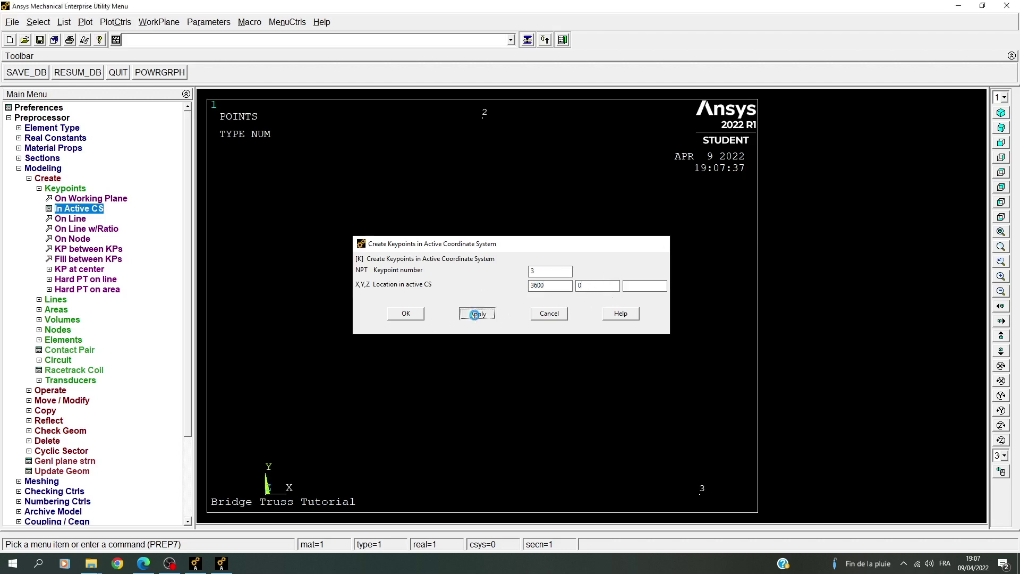
Step: Create keypoint 4 at X 5400, Y 3118 in the active coordinate system
click(559, 269)
text(4)
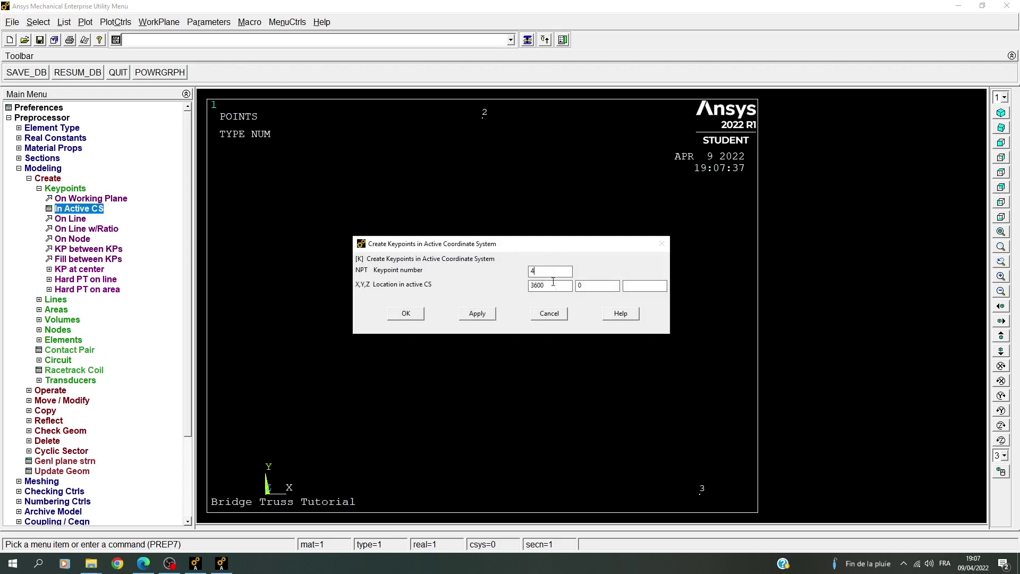
key(Tab)
text(5400)
key(Tab)
text(3118)
click(486, 316)
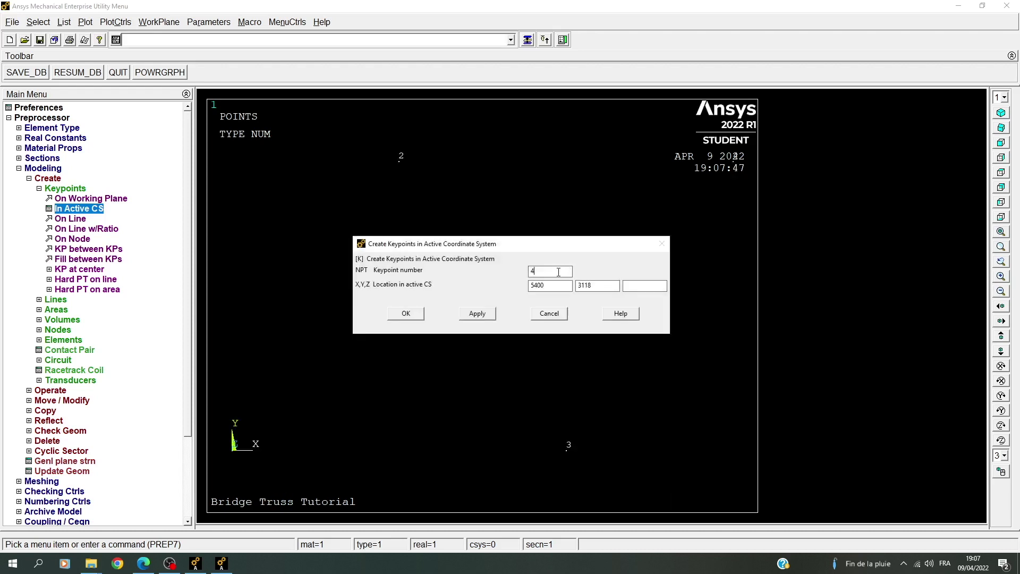
Step: Create keypoint 5 at X 7200, Y 0 in the active coordinate system
text(5)
key(Tab)
text(7200)
key(Tab)
text(0)
click(477, 313)
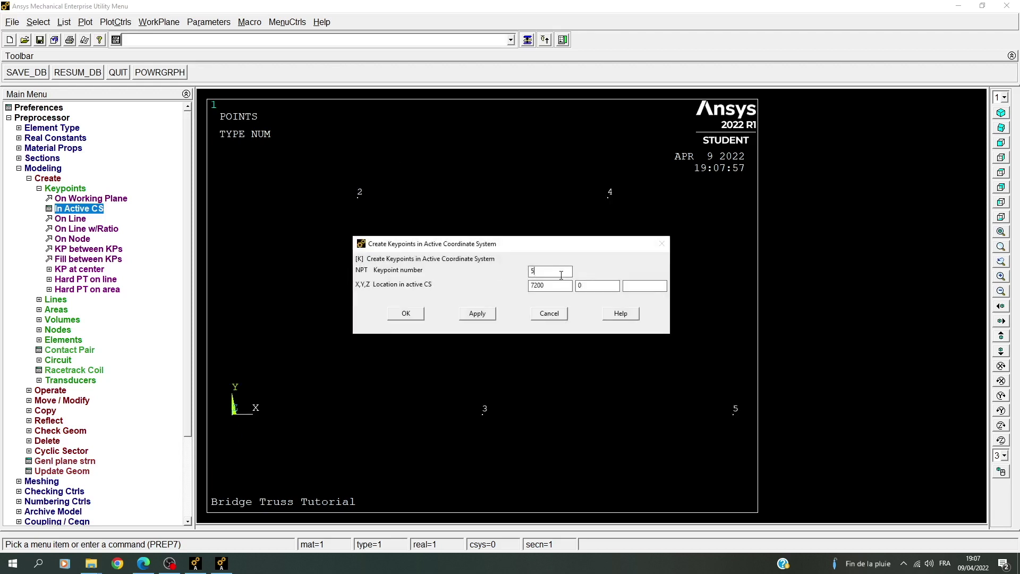
Step: Create keypoint 6 at X 9000, Y 3118 in the active coordinate system
text(6)
double_click(542, 285)
text(9000)
double_click(597, 286)
text(3118)
click(473, 314)
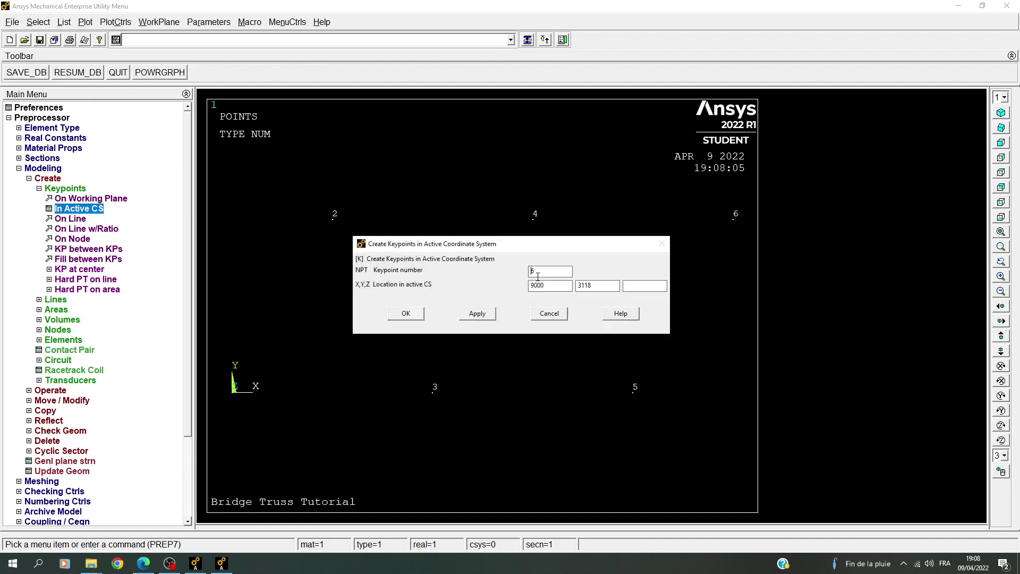
Step: Create keypoint 7 at X 10800, Y 0 and finish defining keypoints
double_click(548, 275)
text(7)
double_click(560, 286)
text(10800)
key(Tab)
text(0)
click(401, 315)
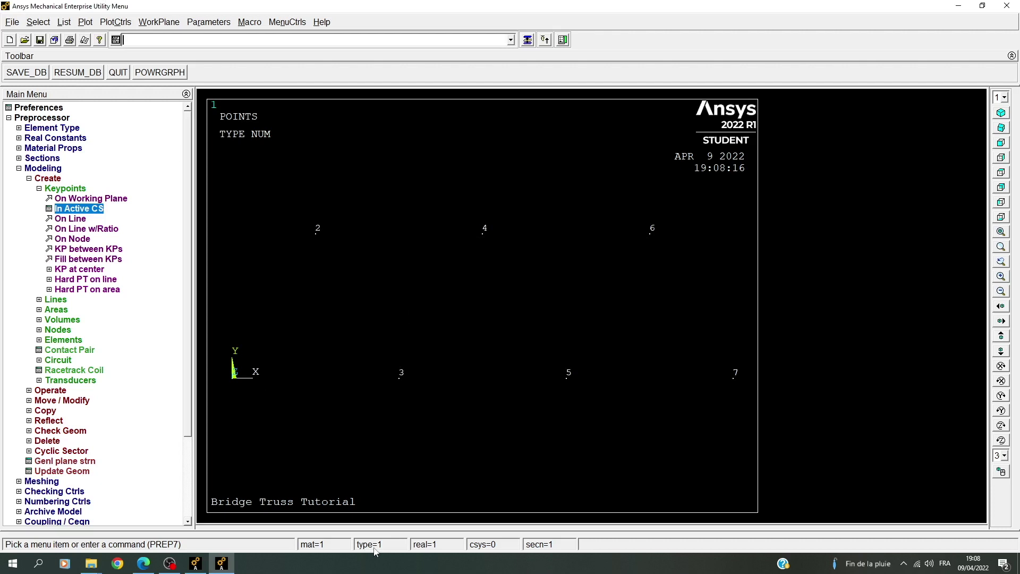
Step: Create lines in the active coordinate system joining keypoints 1-2, 1-3 and 2-3 to form the first truss triangle
click(58, 300)
click(68, 209)
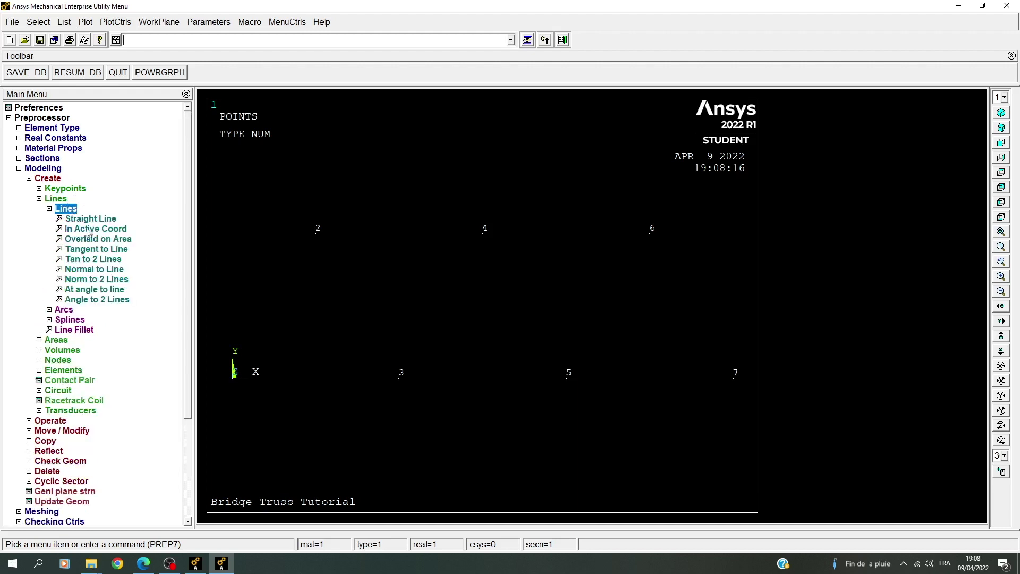
click(88, 229)
drag(24, 267, 801, 145)
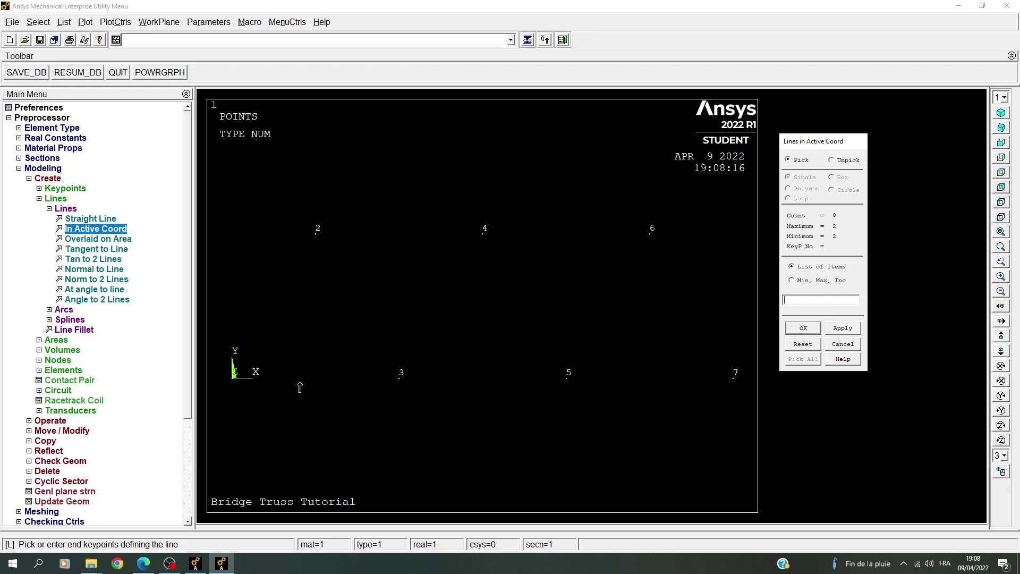
click(234, 378)
click(706, 336)
click(323, 232)
click(233, 386)
click(398, 384)
click(316, 234)
click(399, 380)
Step: Create the truss lines joining keypoints 2-4, 3-4 and 3-5
click(316, 234)
click(483, 234)
click(399, 378)
click(482, 234)
click(399, 379)
click(566, 378)
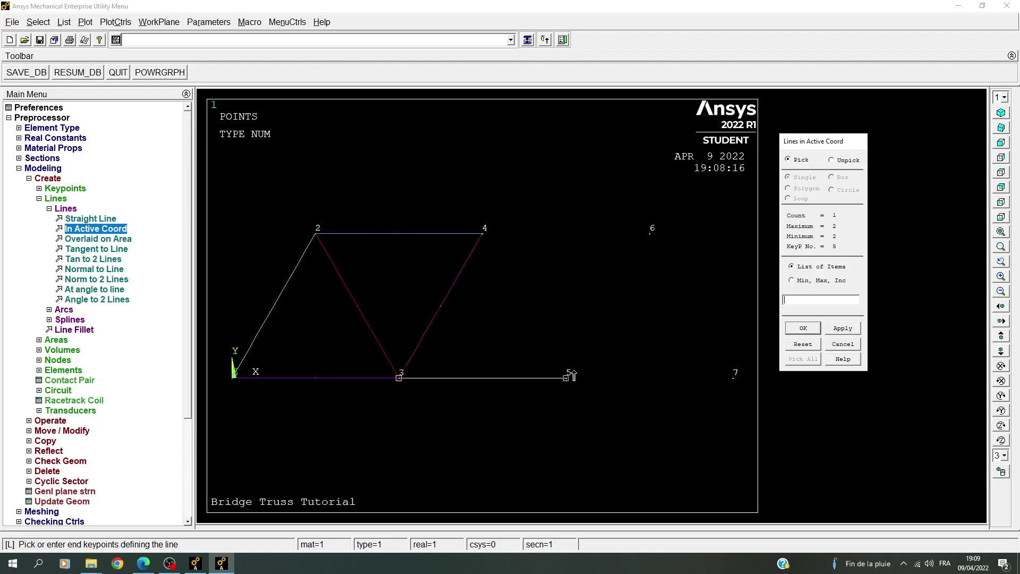
Step: Create the truss lines joining keypoints 4-5, 4-6 and 5-6
click(483, 234)
click(566, 378)
click(567, 377)
click(483, 233)
click(639, 246)
click(566, 378)
click(621, 275)
click(650, 234)
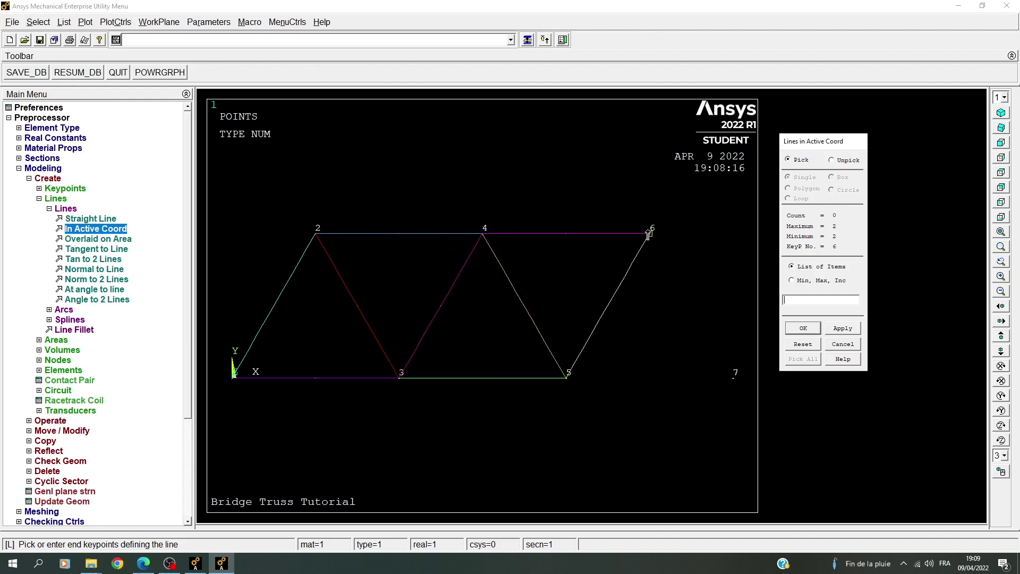
Step: Complete the truss with lines joining keypoints 6-7 and 5-7, and finish creating lines
click(733, 377)
click(564, 377)
click(734, 378)
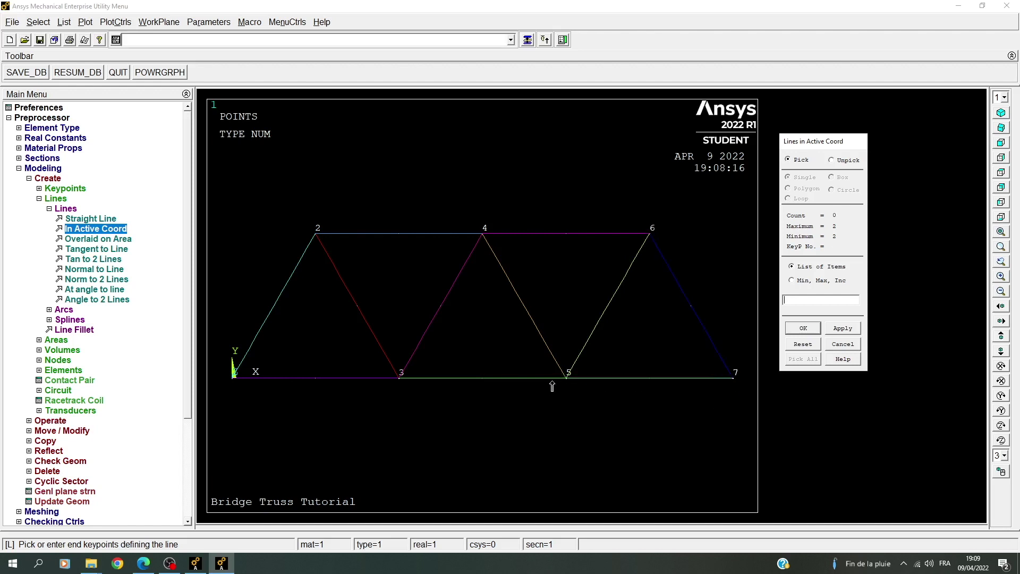
click(797, 329)
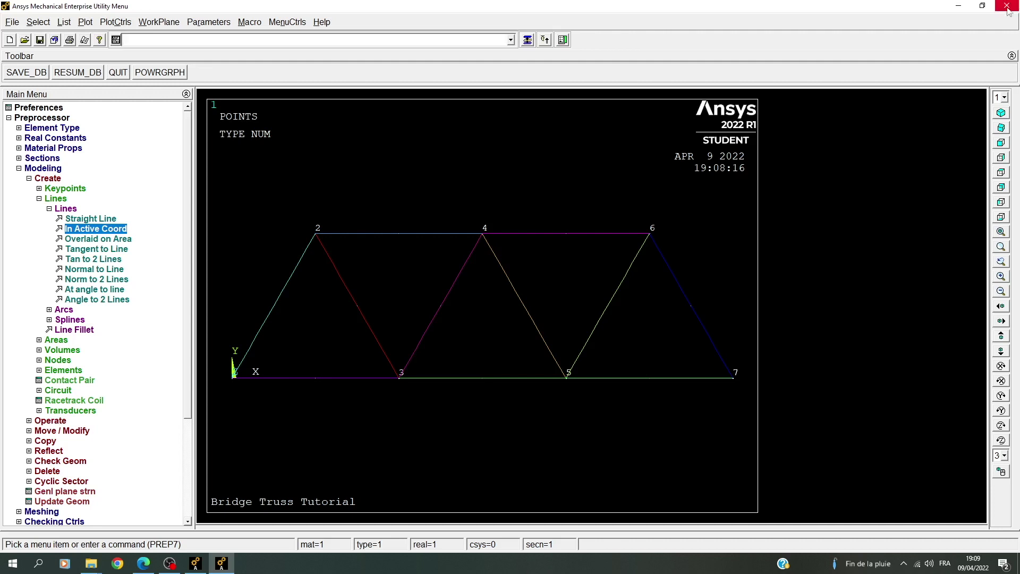
Step: Add the Link element type 3D finit stn 180 (LINK180) with reference number 1
click(48, 129)
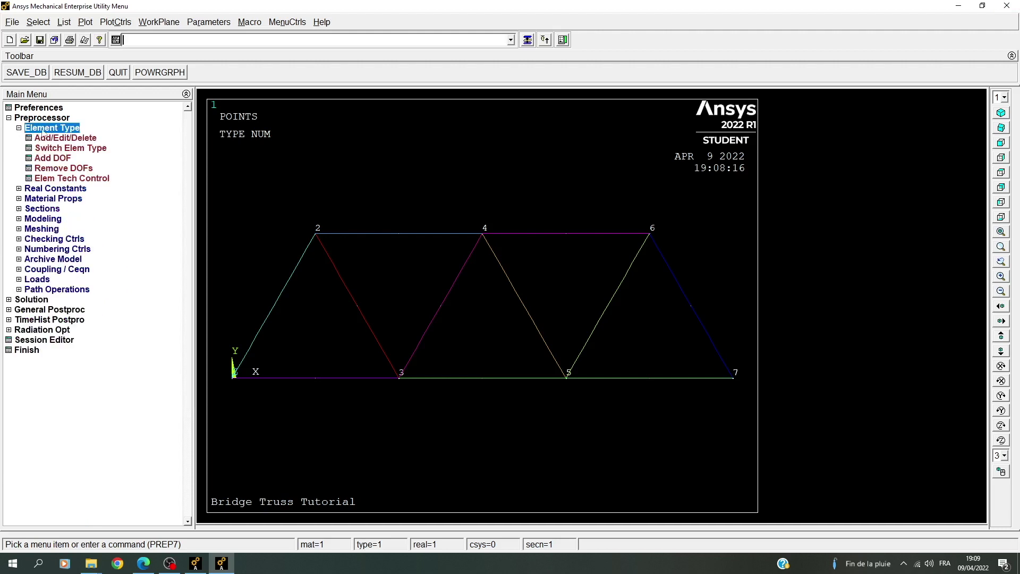
click(48, 139)
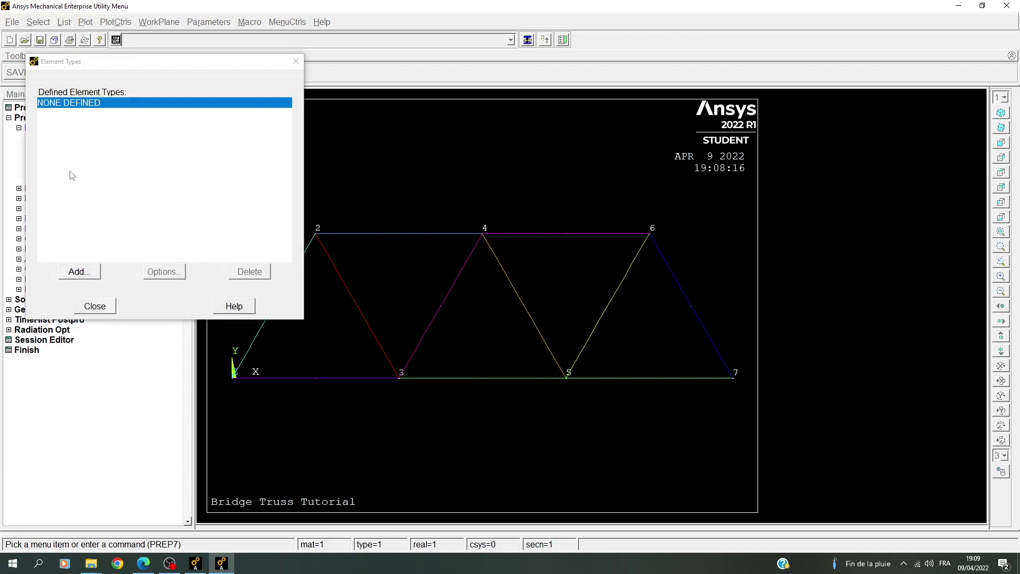
drag(114, 66, 464, 82)
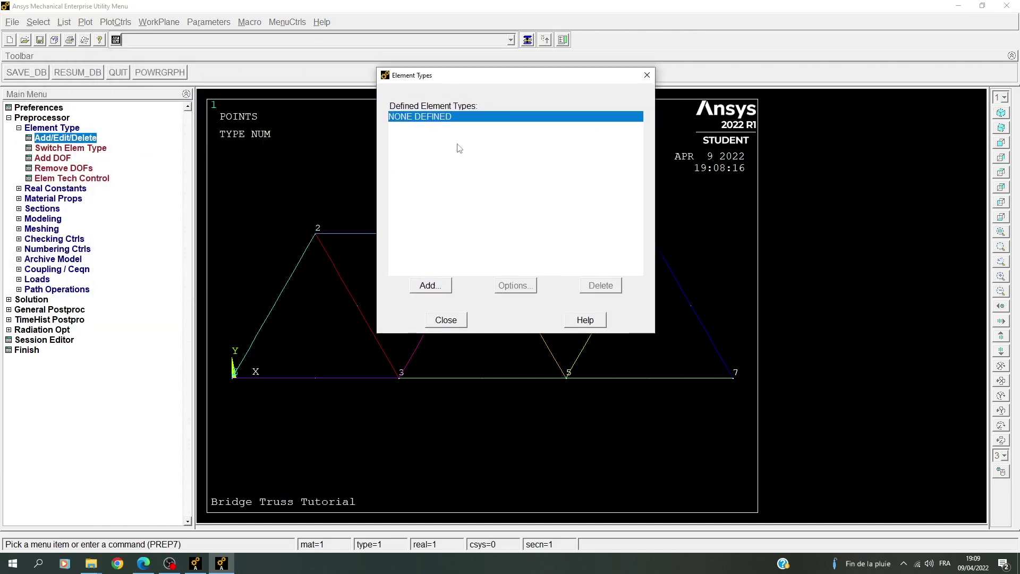
click(425, 287)
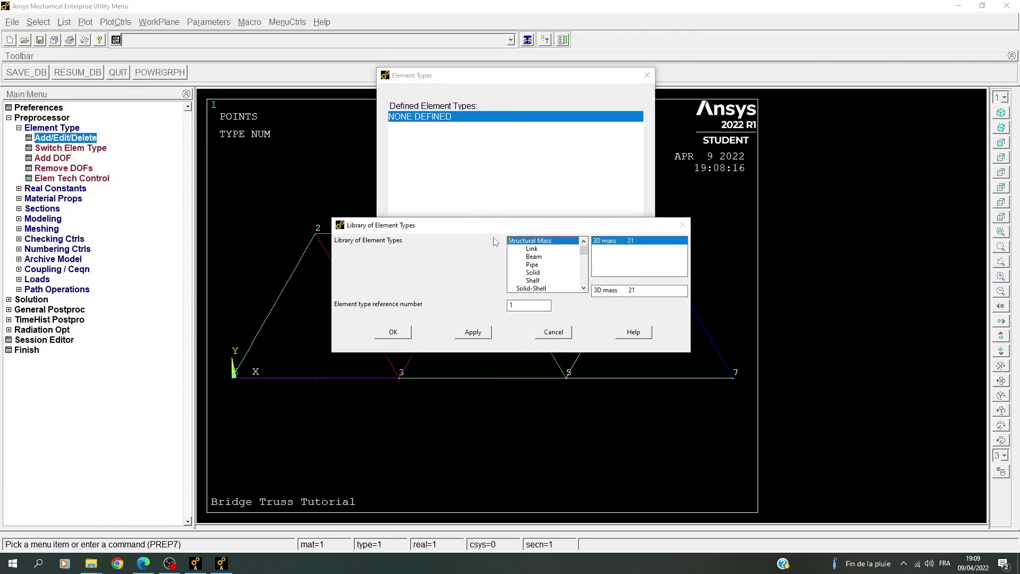
click(540, 248)
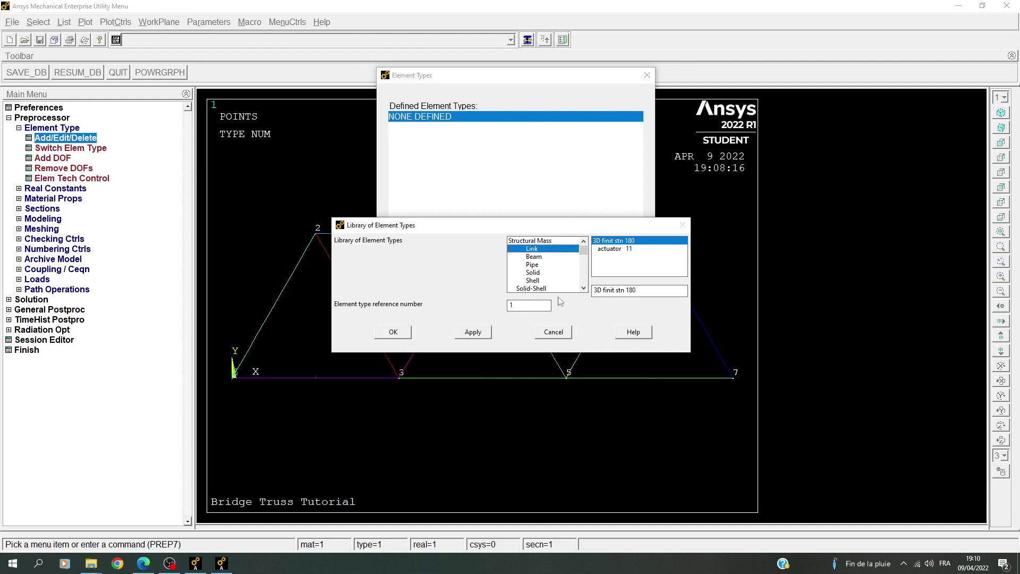
double_click(523, 305)
click(533, 303)
click(400, 332)
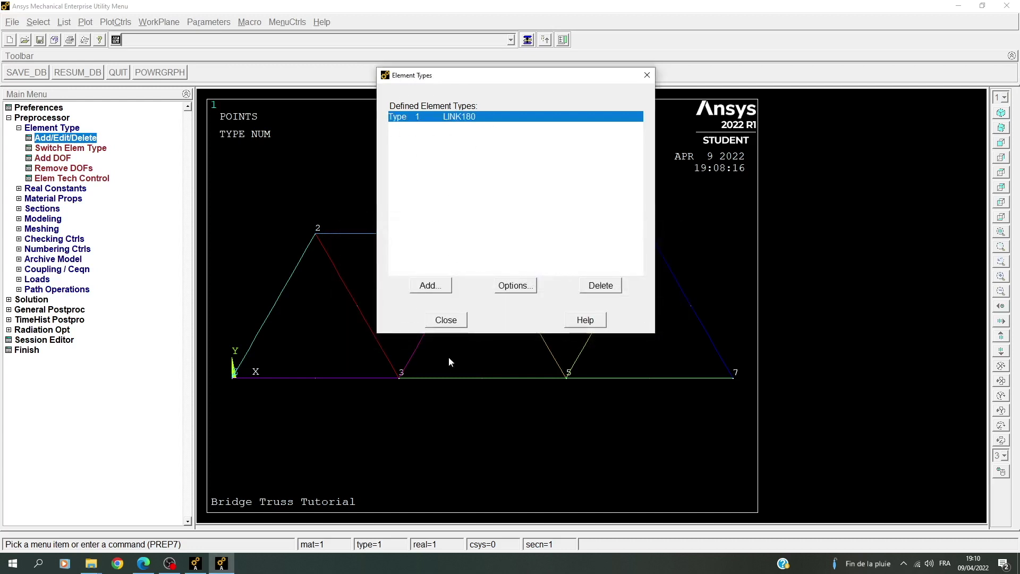
click(455, 322)
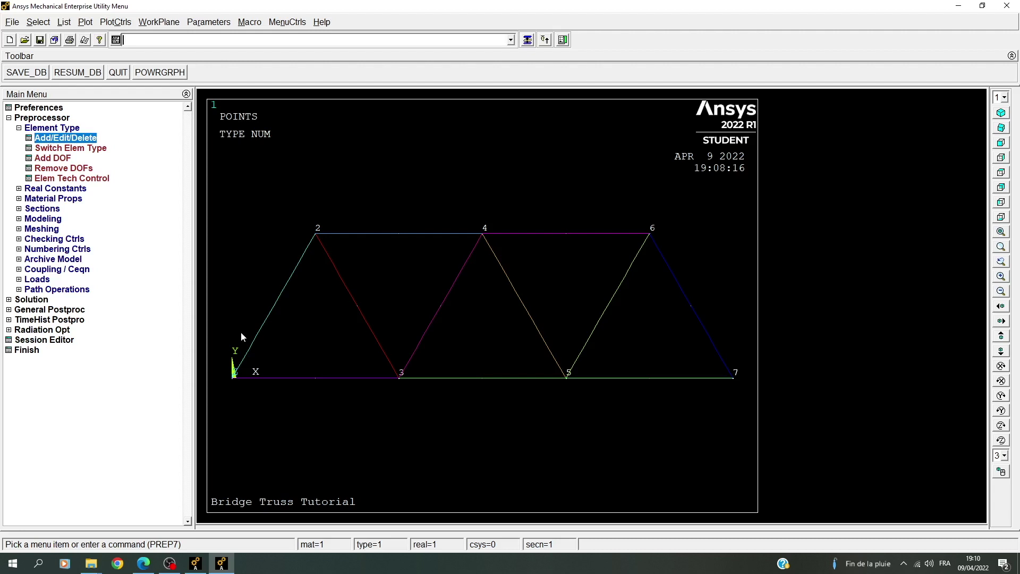
Step: Add a link section with ID 1, section name 0 and a link area of 3250
click(43, 209)
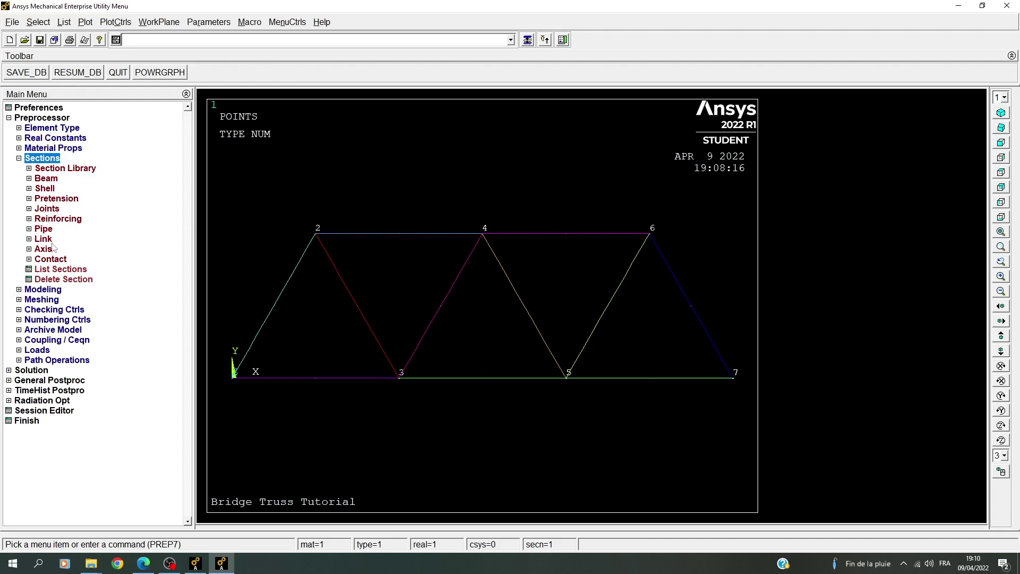
click(44, 239)
click(56, 249)
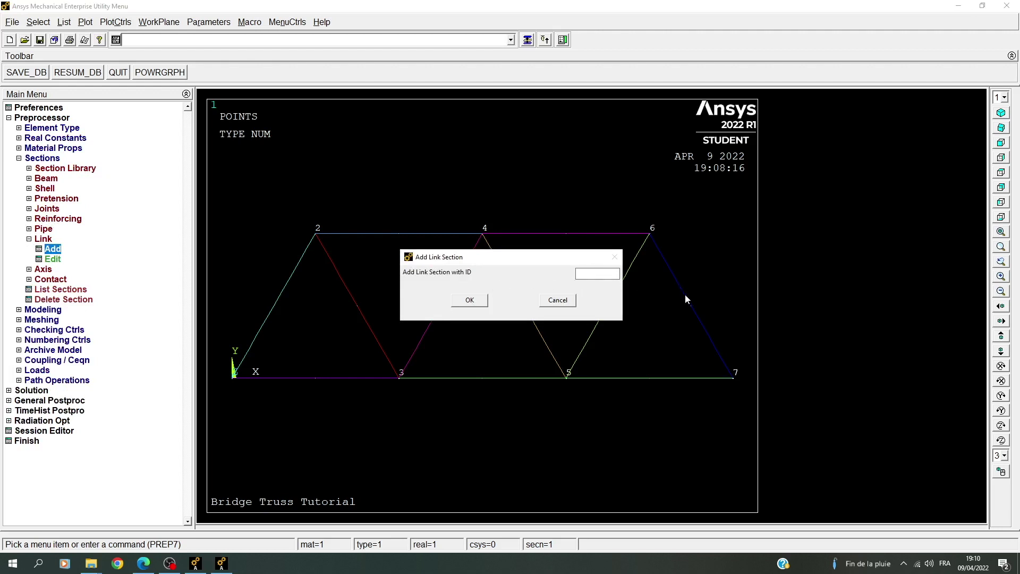
text(1)
click(468, 299)
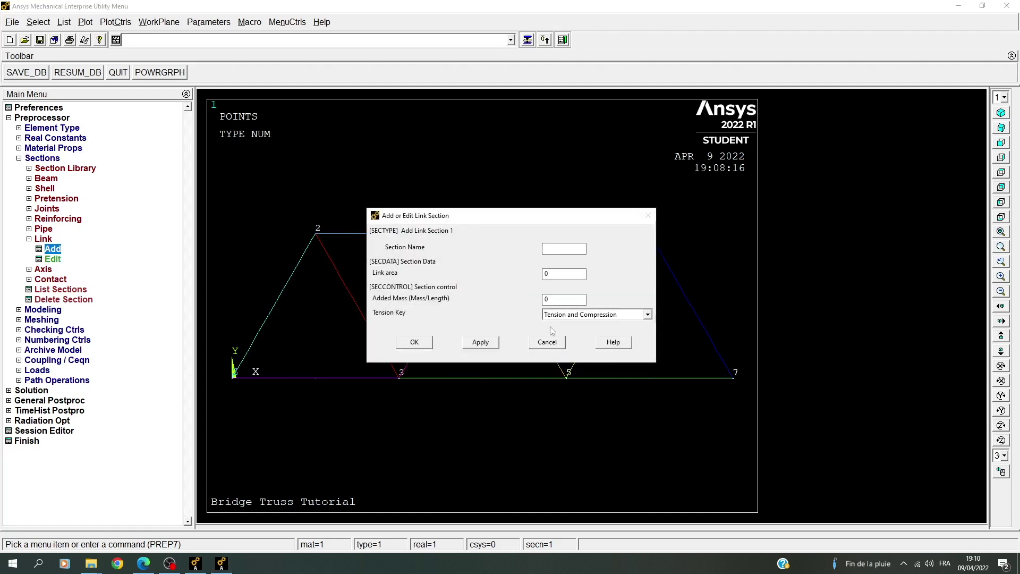
click(567, 254)
text(0)
double_click(566, 273)
text(3250)
click(415, 343)
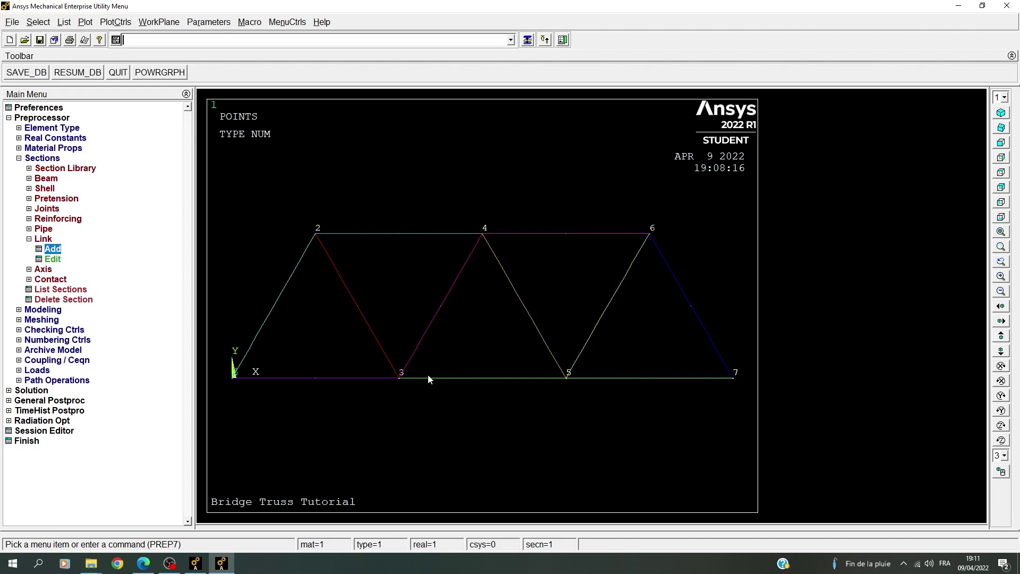
Step: Define material model 1 as structural linear elastic isotropic with EX 200000 and PRXY left blank, then close the material definition
click(55, 148)
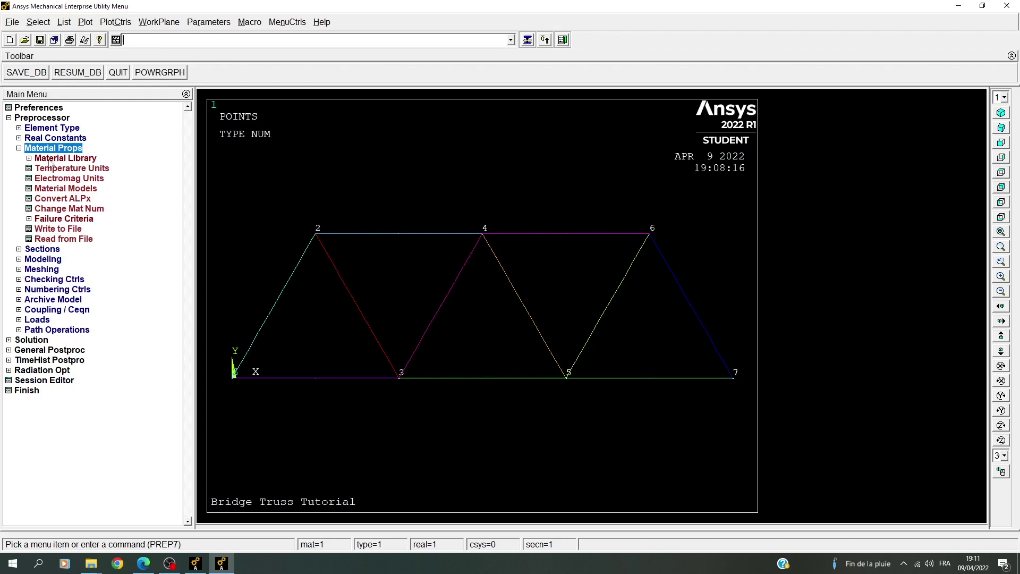
click(65, 188)
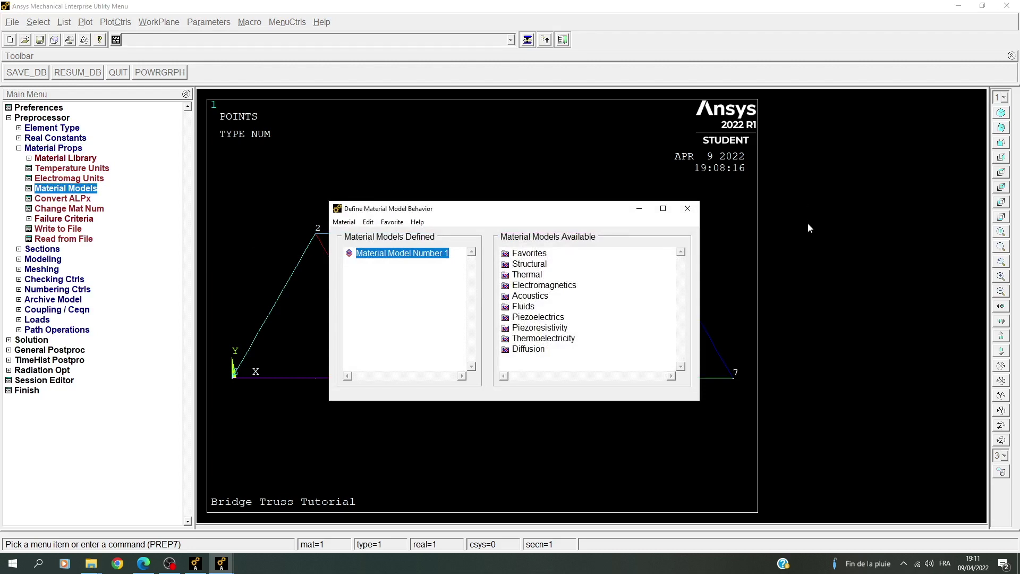
double_click(531, 264)
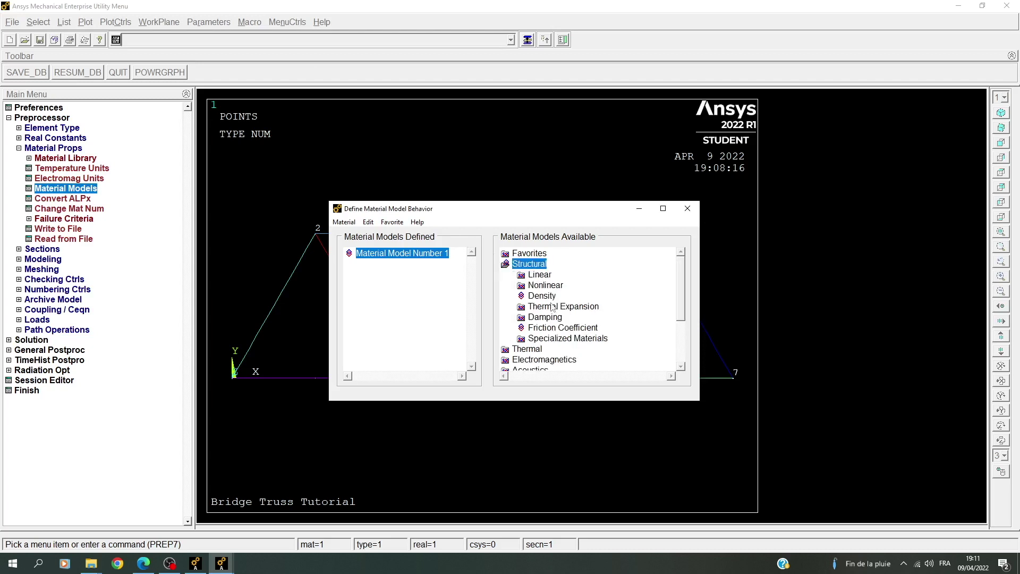
double_click(539, 274)
double_click(551, 287)
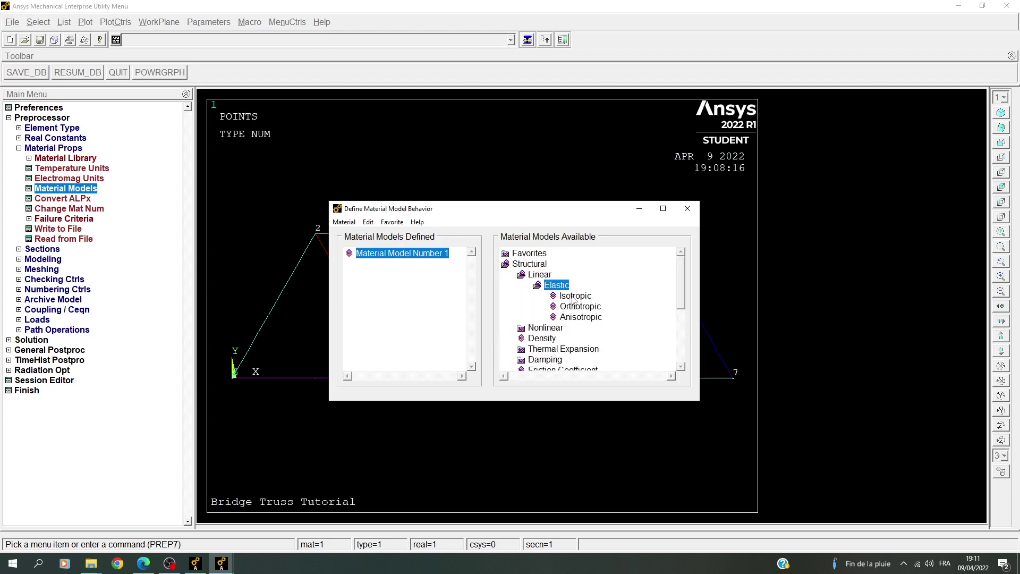
double_click(572, 296)
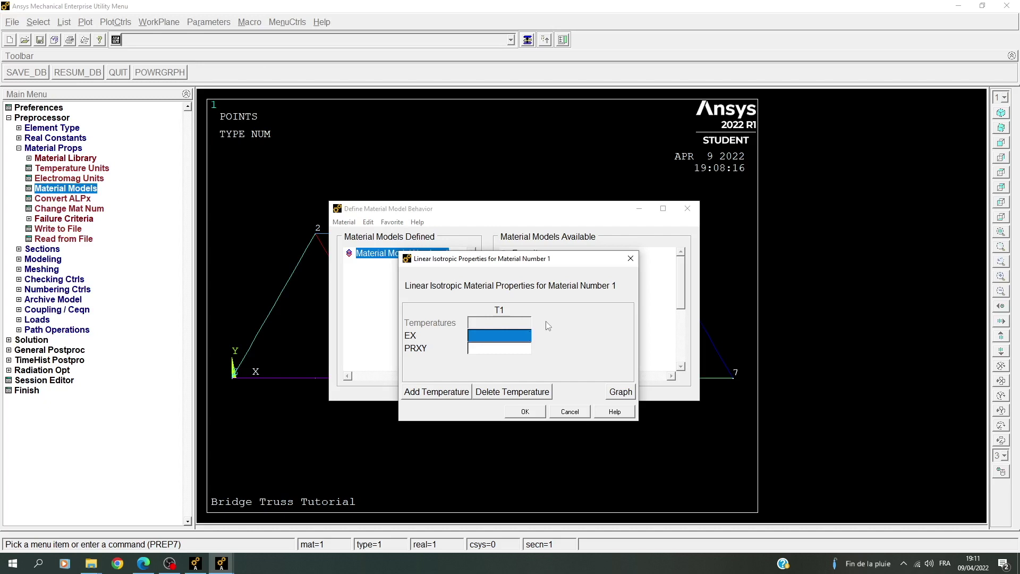
text(200000)
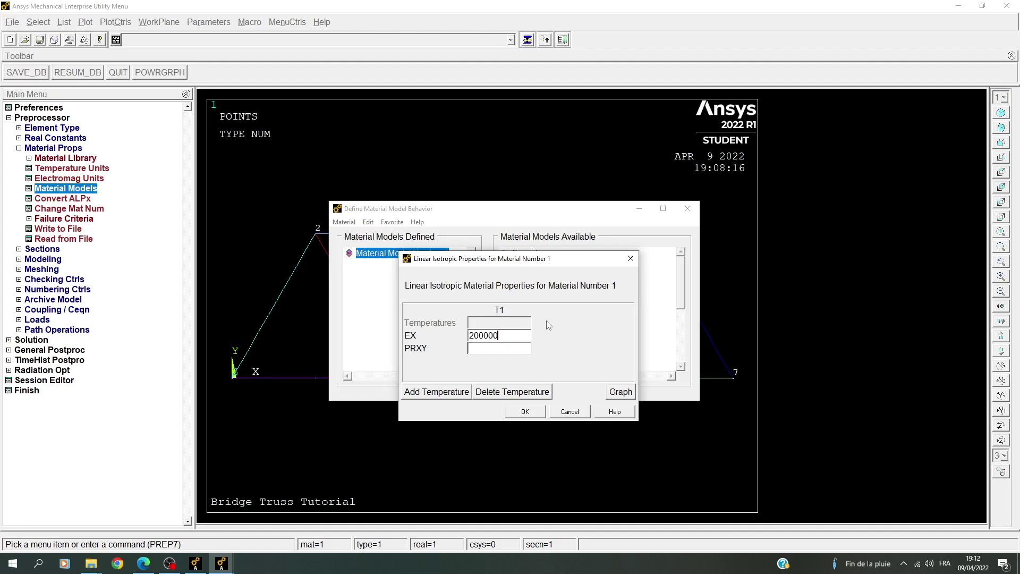
click(523, 413)
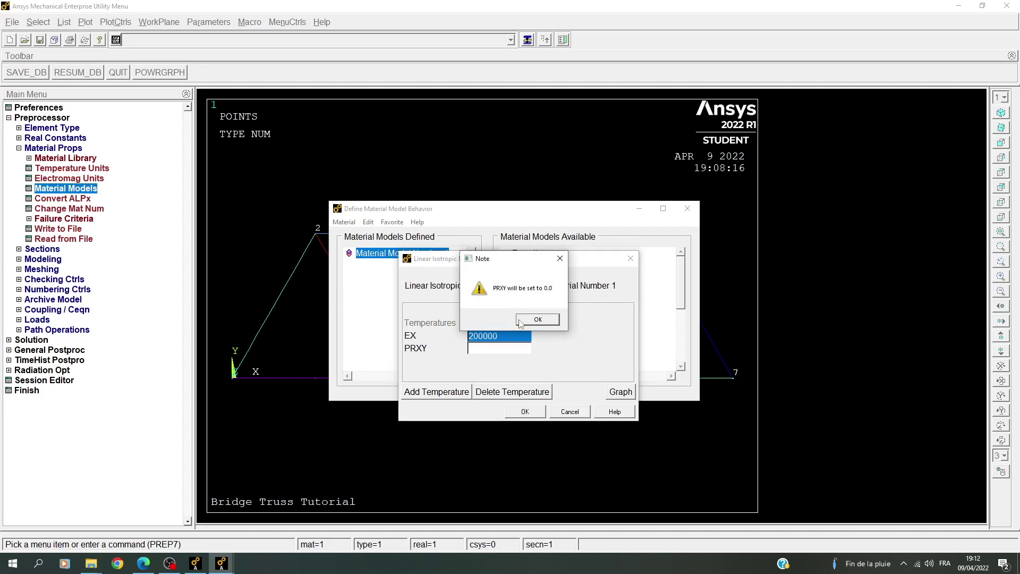
click(519, 321)
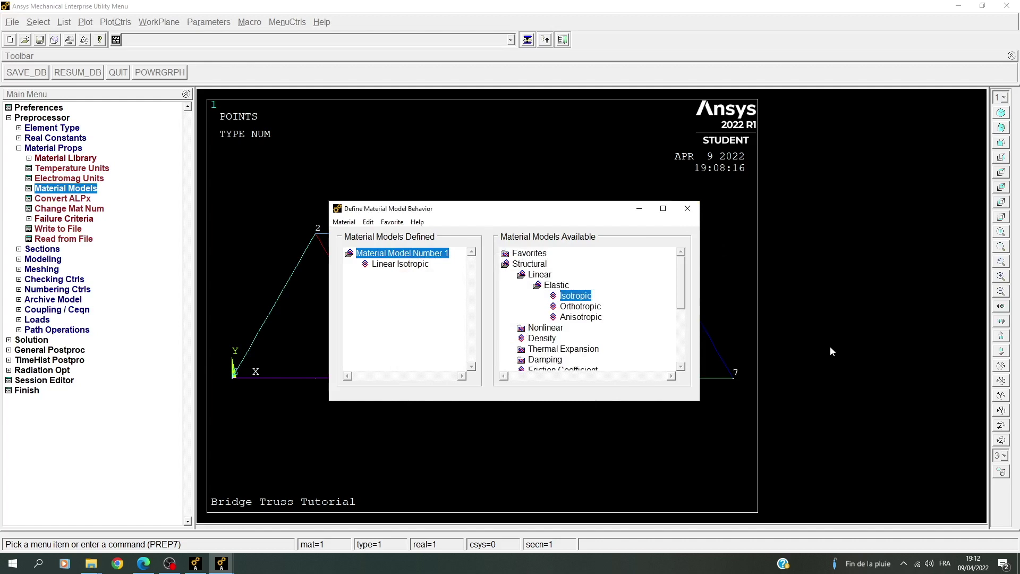
click(687, 209)
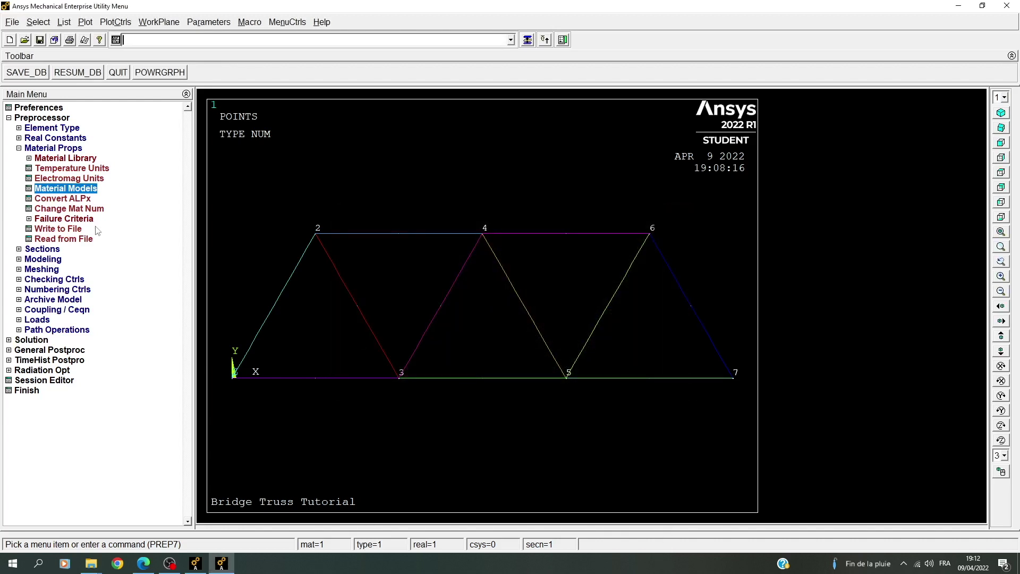
Step: Set the element size on all lines to 1 element division, leaving the element edge length blank
click(50, 269)
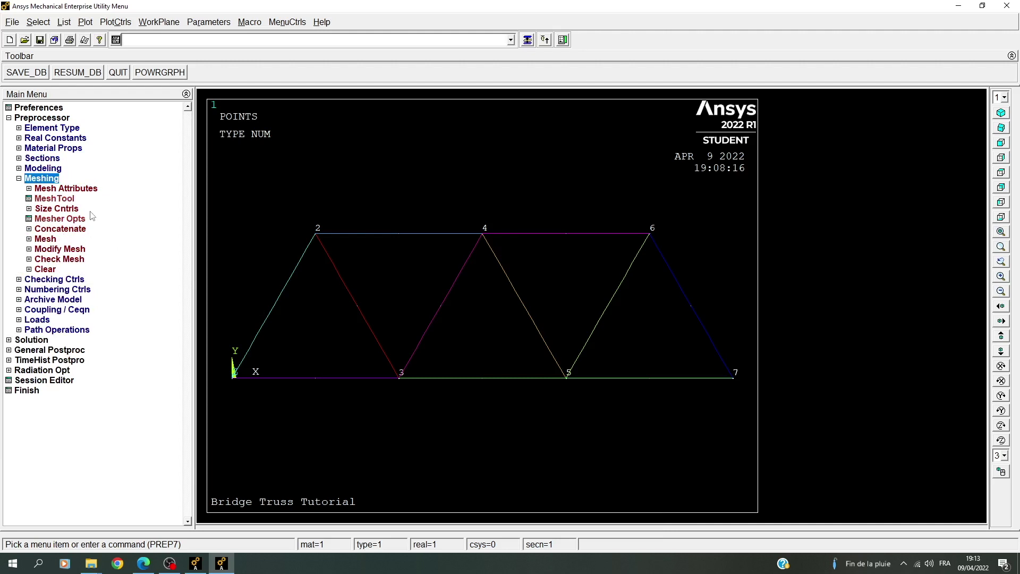
click(73, 209)
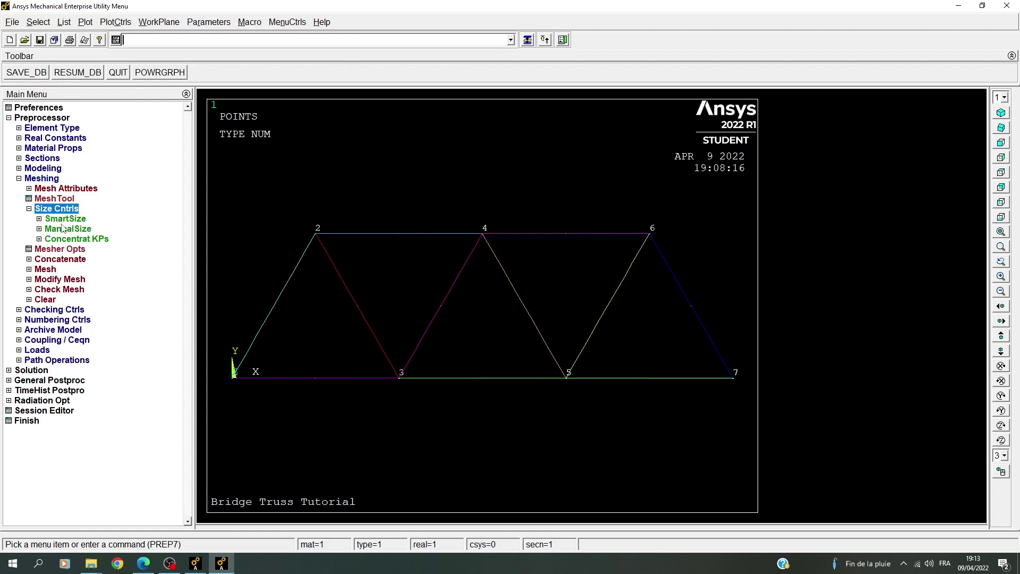
click(65, 229)
click(65, 259)
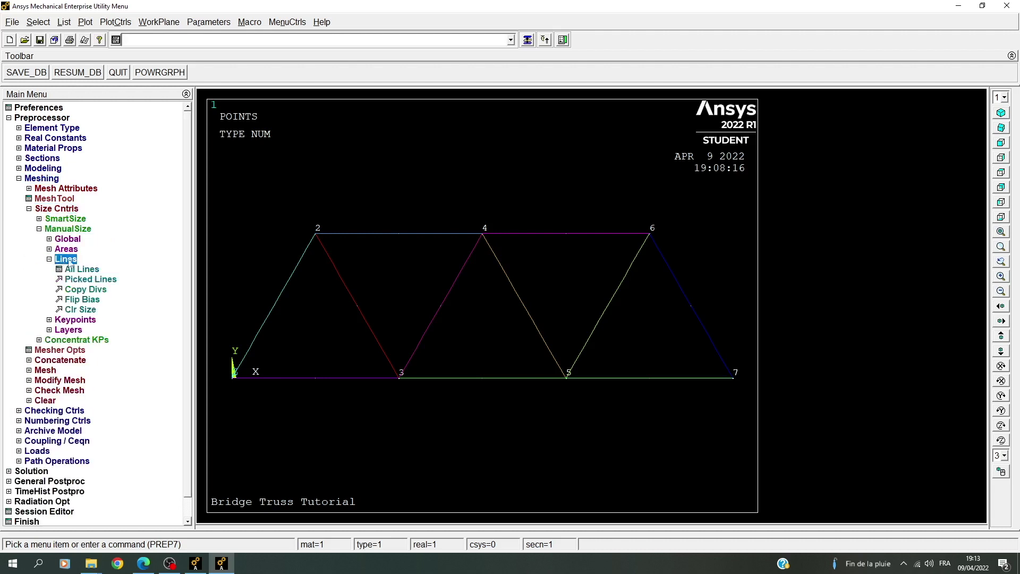
click(84, 269)
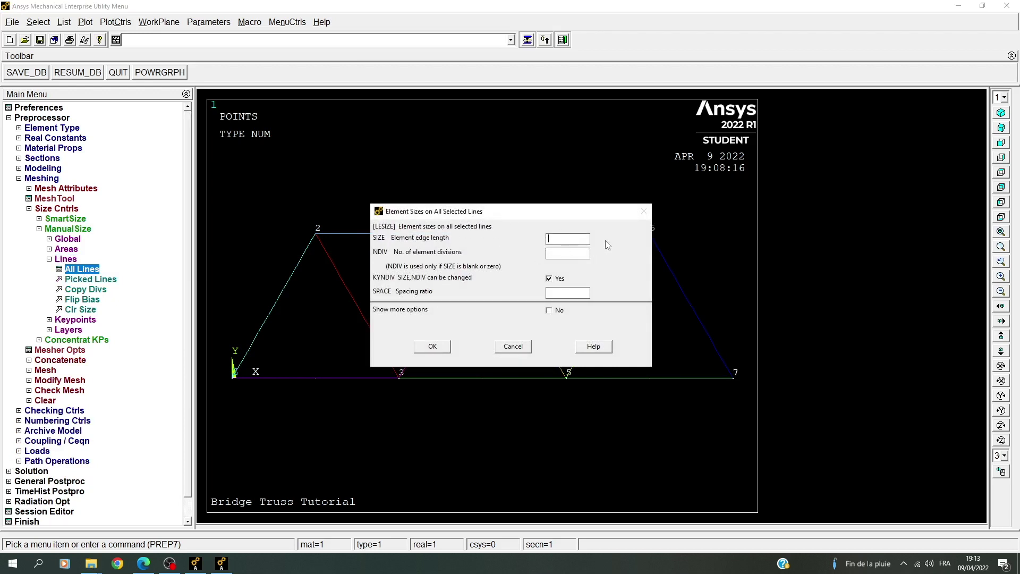
drag(576, 207, 608, 163)
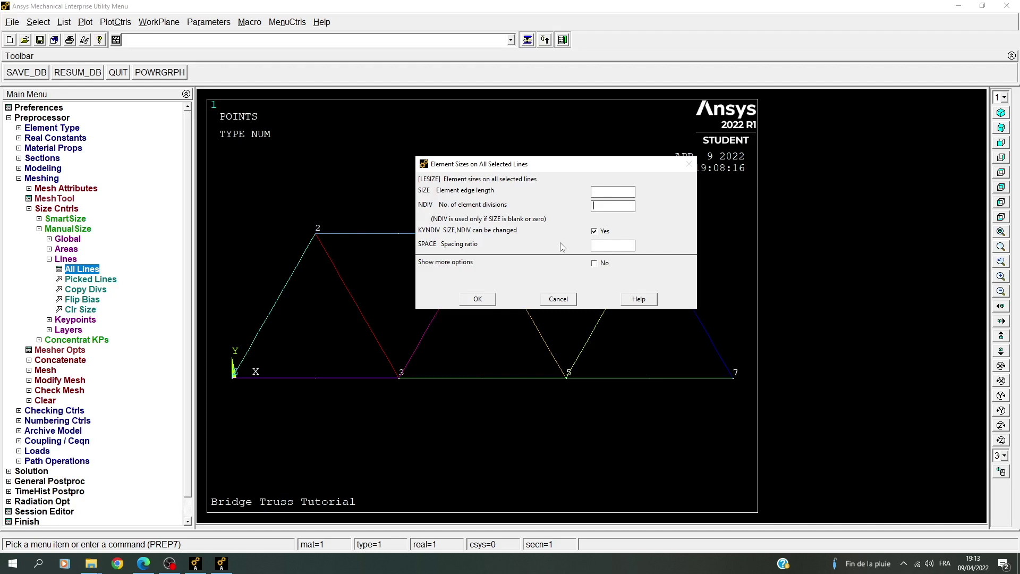
text(1)
click(477, 299)
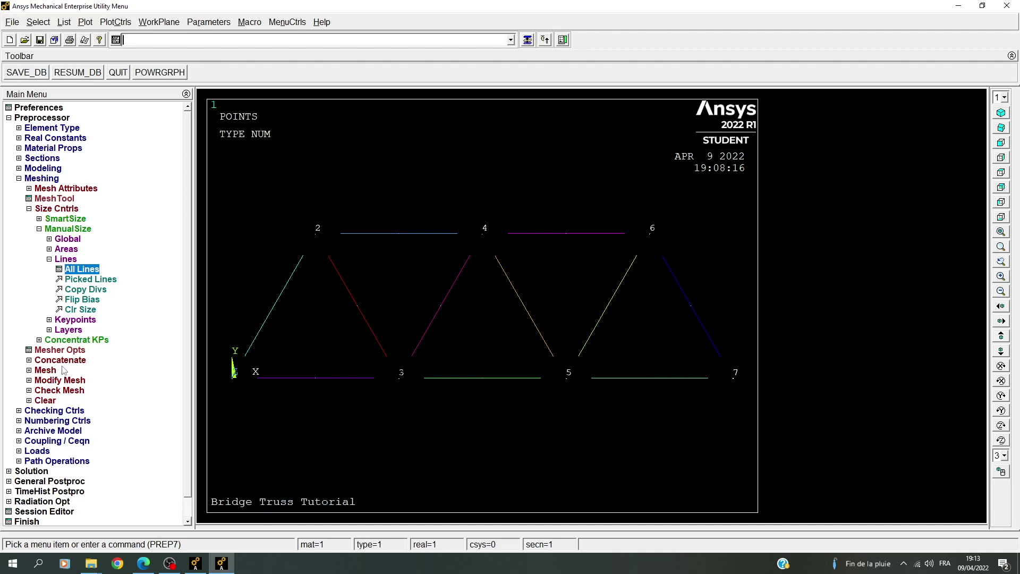
Step: Mesh all lines of the truss
click(46, 369)
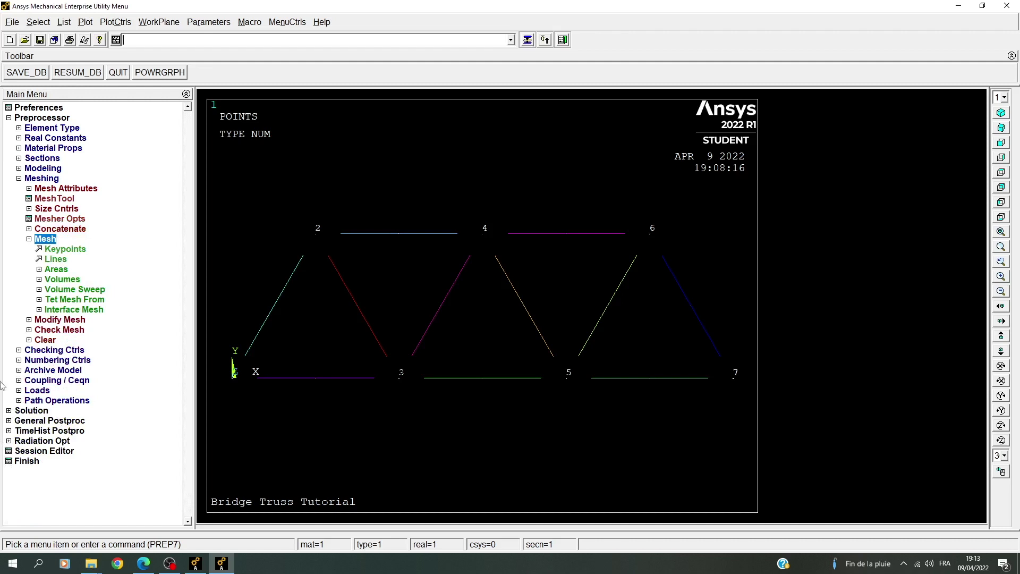
click(55, 259)
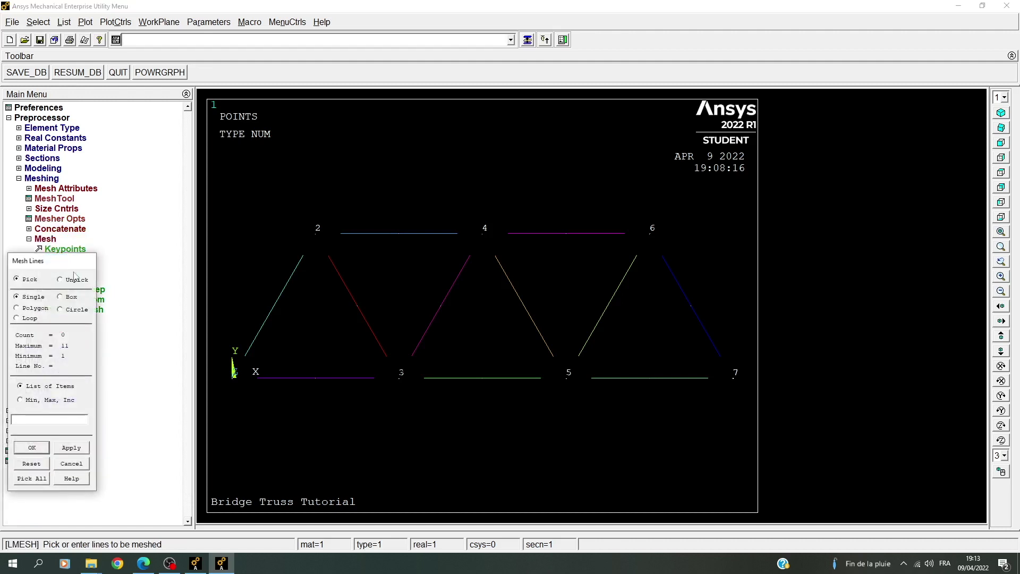
drag(47, 261, 793, 178)
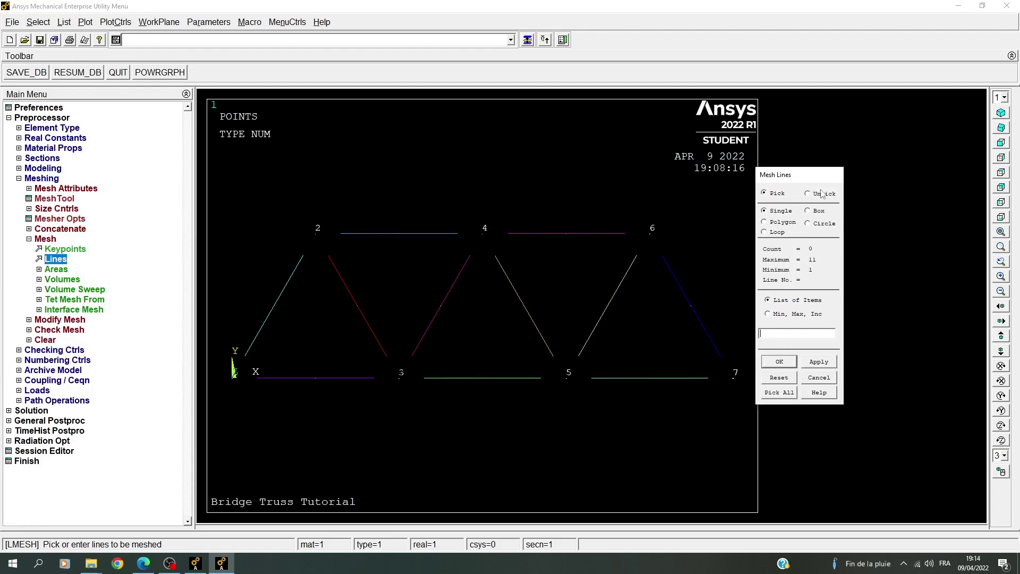
click(779, 393)
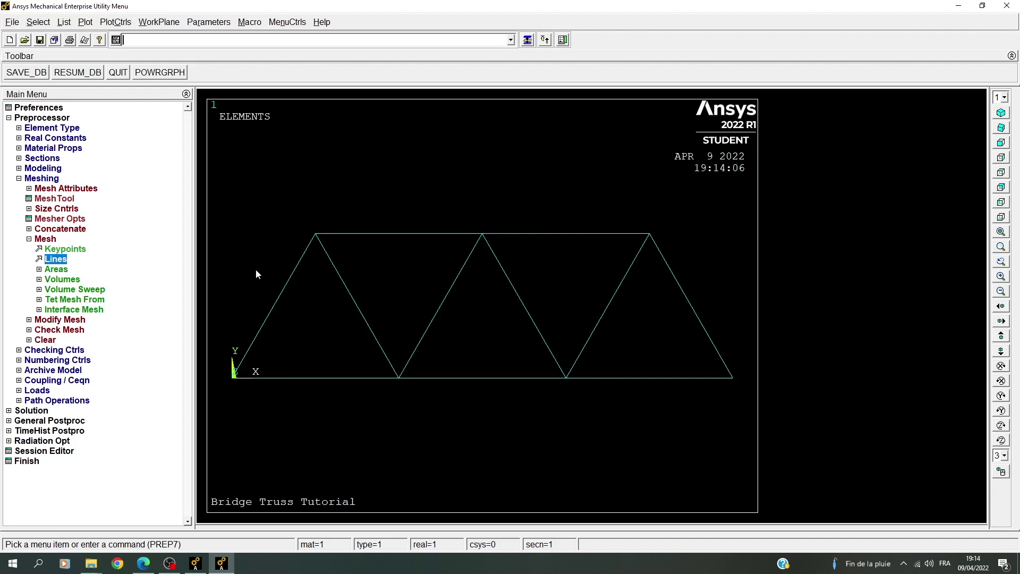
Step: Turn on keypoint numbers and node numbers in the plot numbering controls and set Elem / Attrib numbering to Element numbers
click(113, 24)
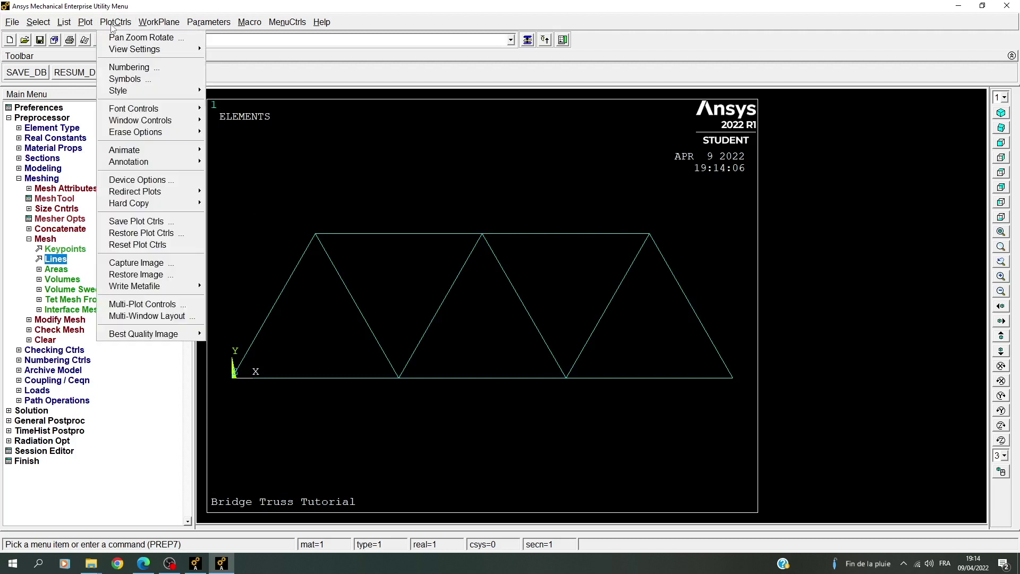
click(132, 68)
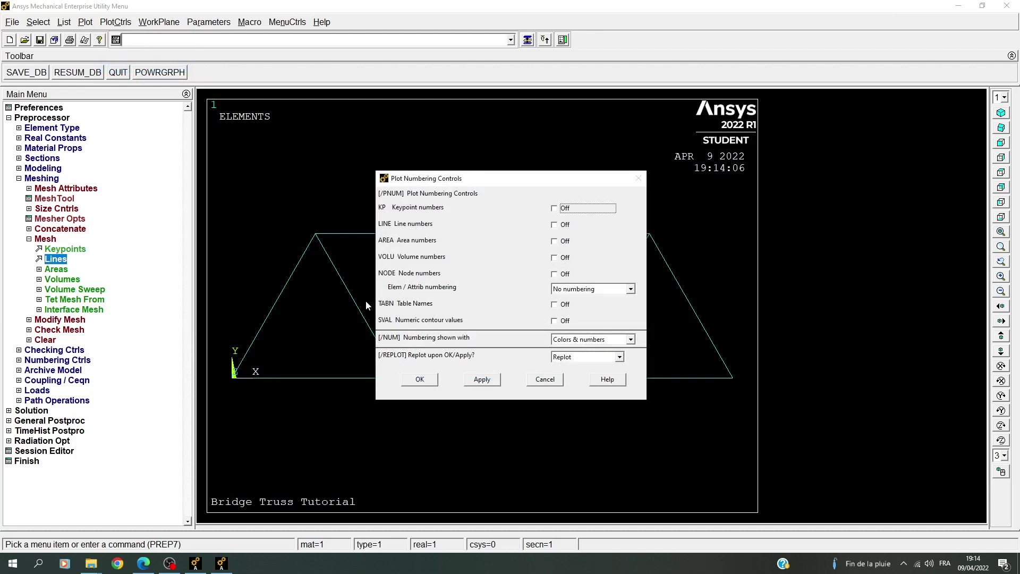
click(557, 209)
click(556, 274)
click(569, 289)
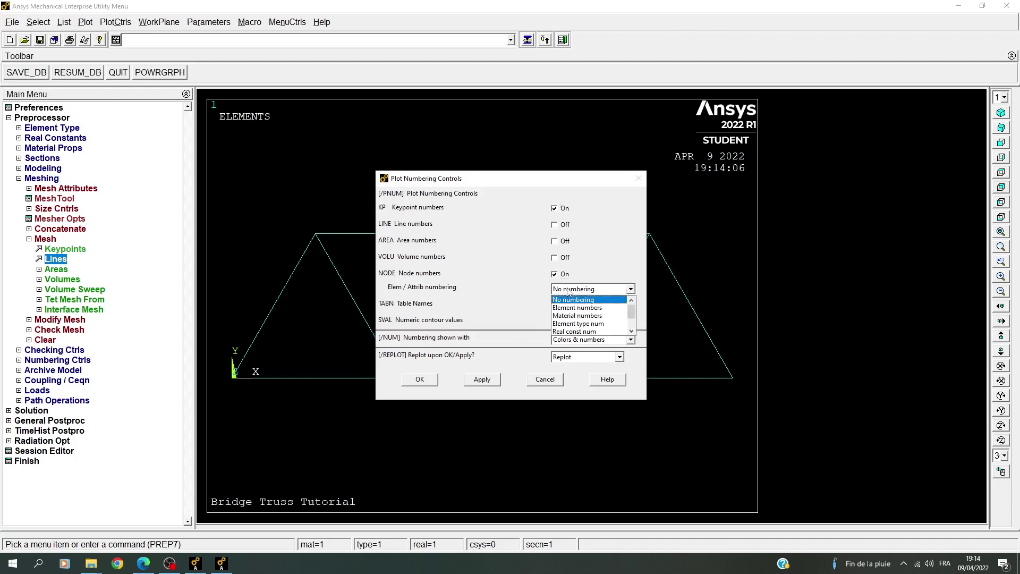
scroll(569, 319, up, 2)
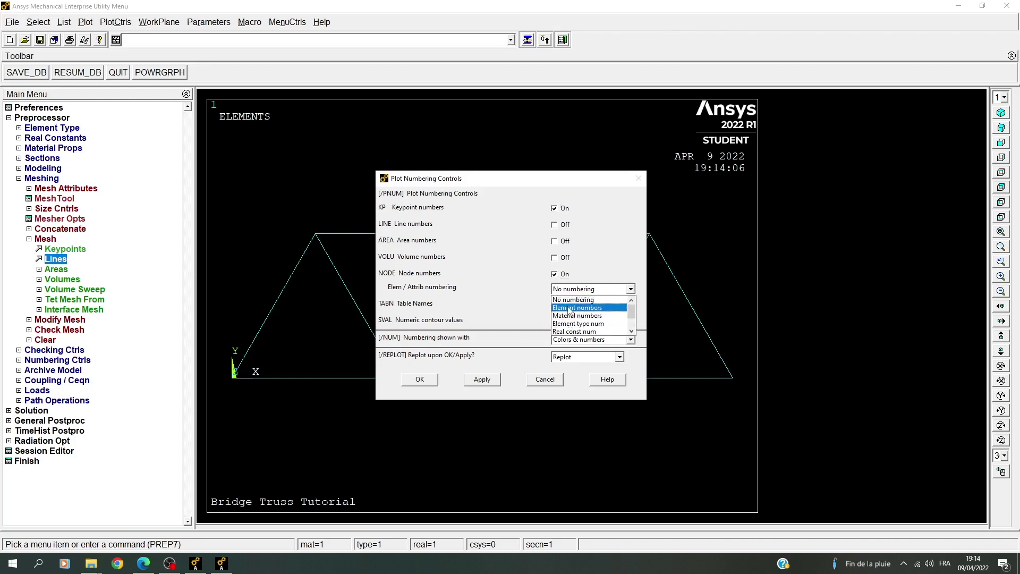
click(571, 308)
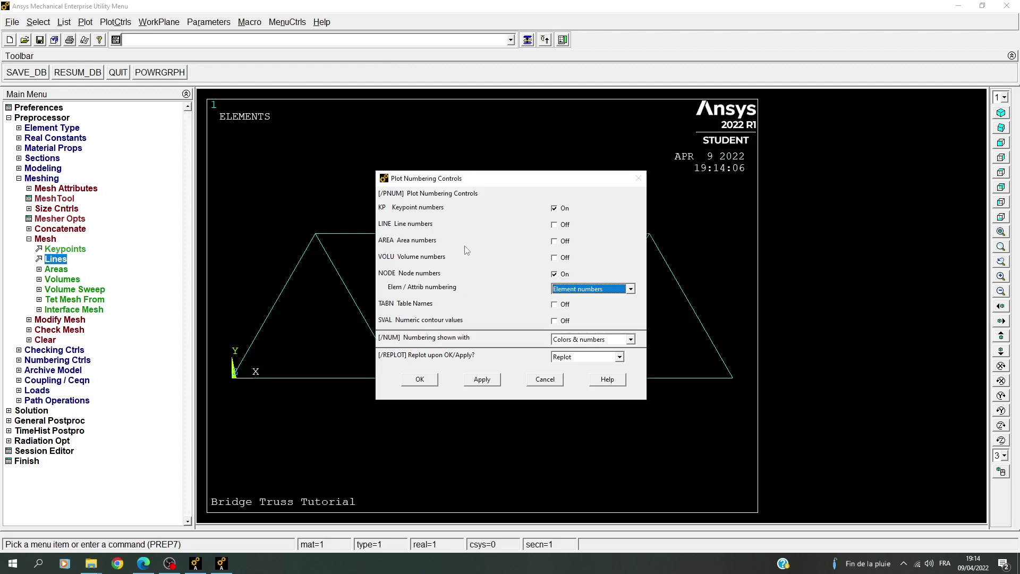
click(431, 380)
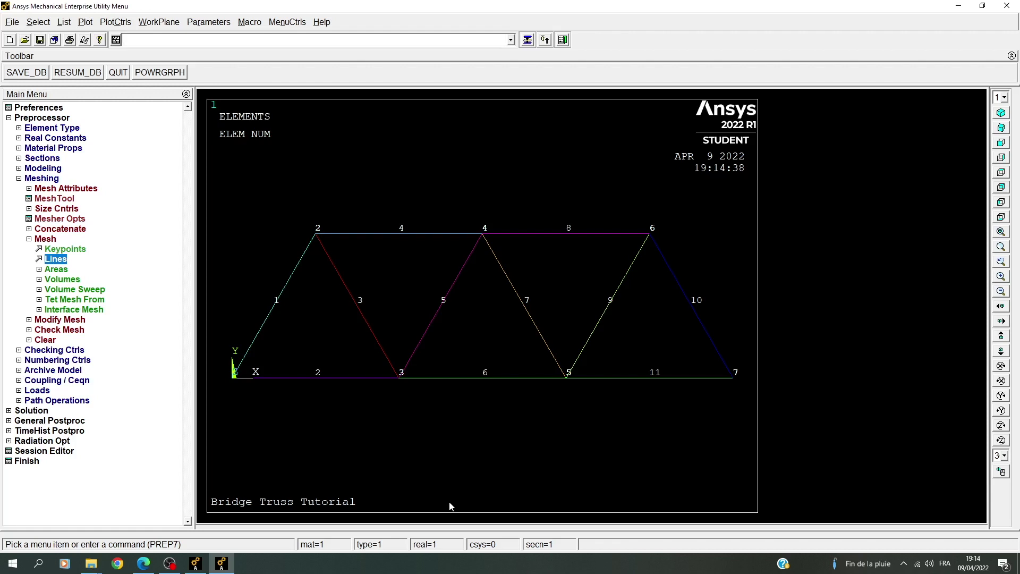
Step: Save the database as tuto in the Tutoriel Ansys folder on the Desktop
click(13, 24)
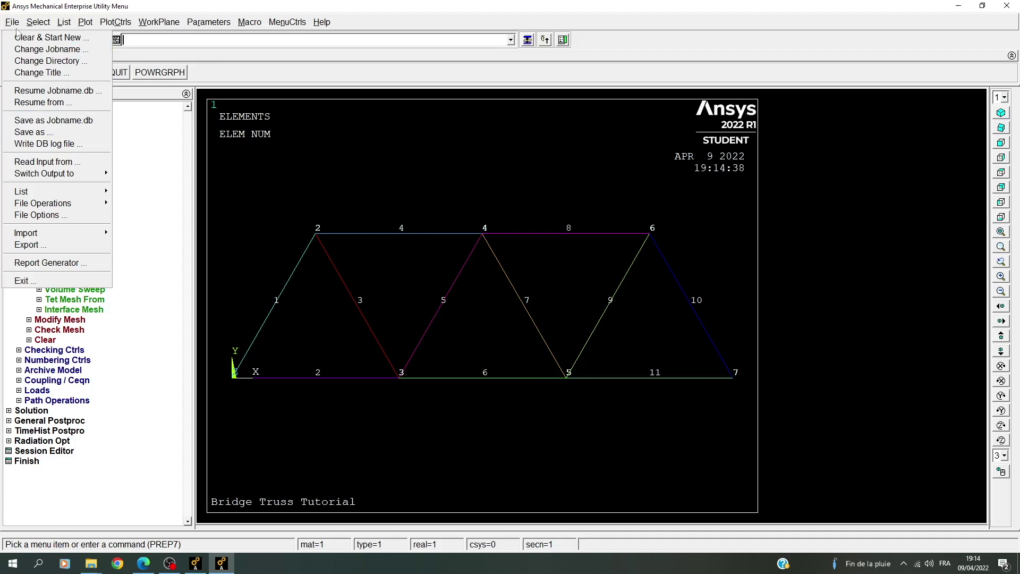
click(62, 136)
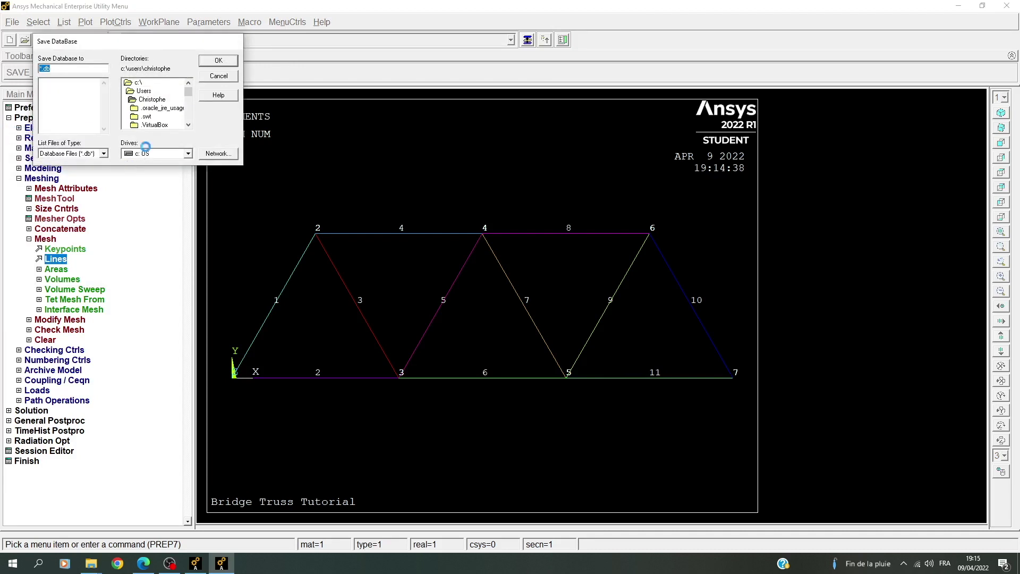
scroll(159, 118, down, 5)
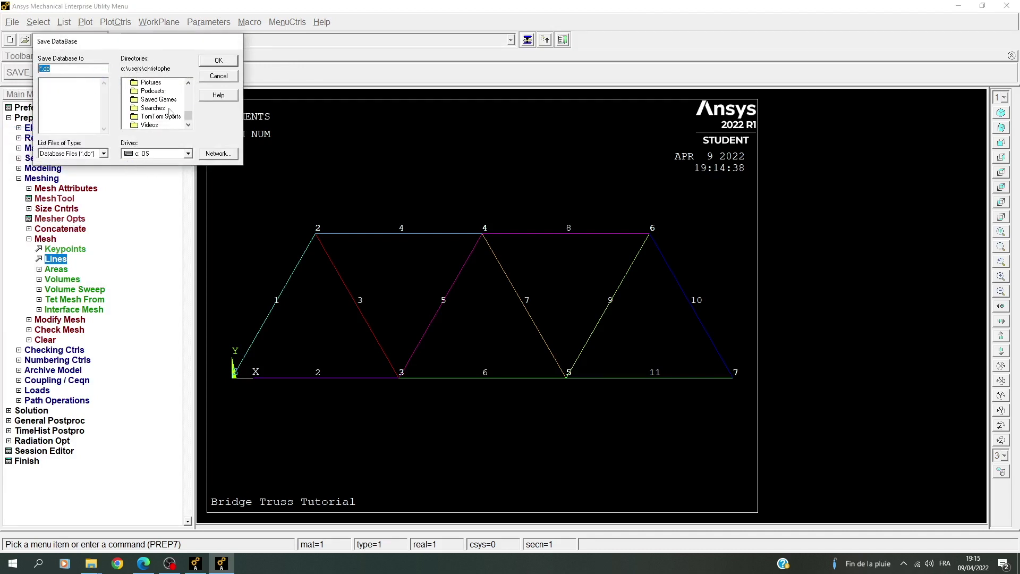
scroll(163, 104, up, 6)
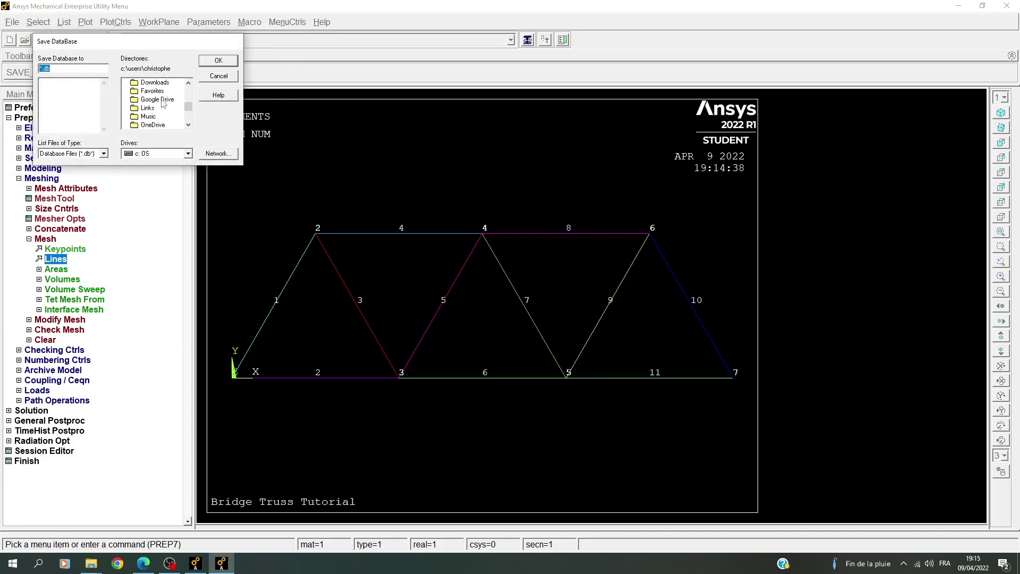
double_click(152, 90)
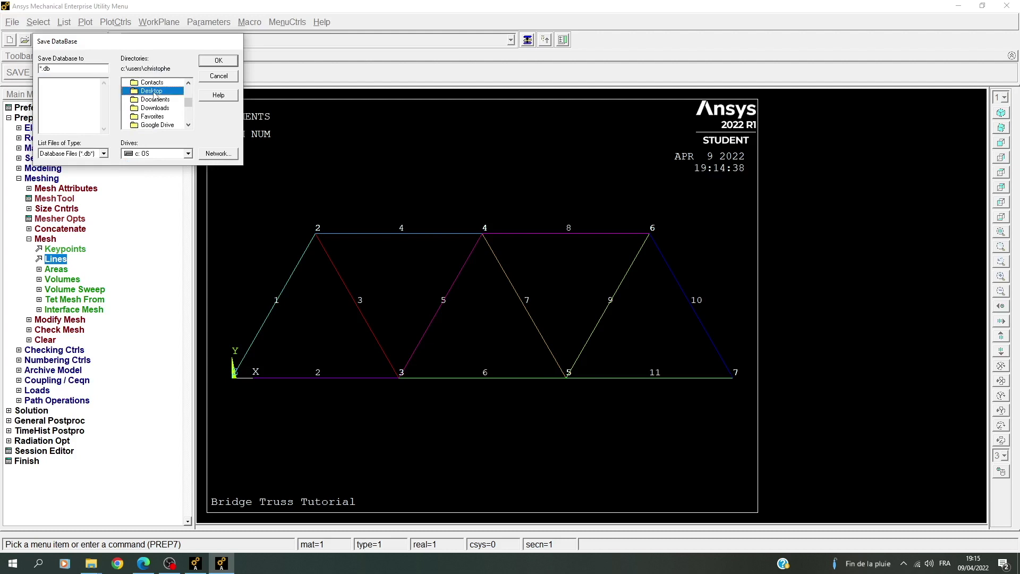
scroll(134, 124, down, 3)
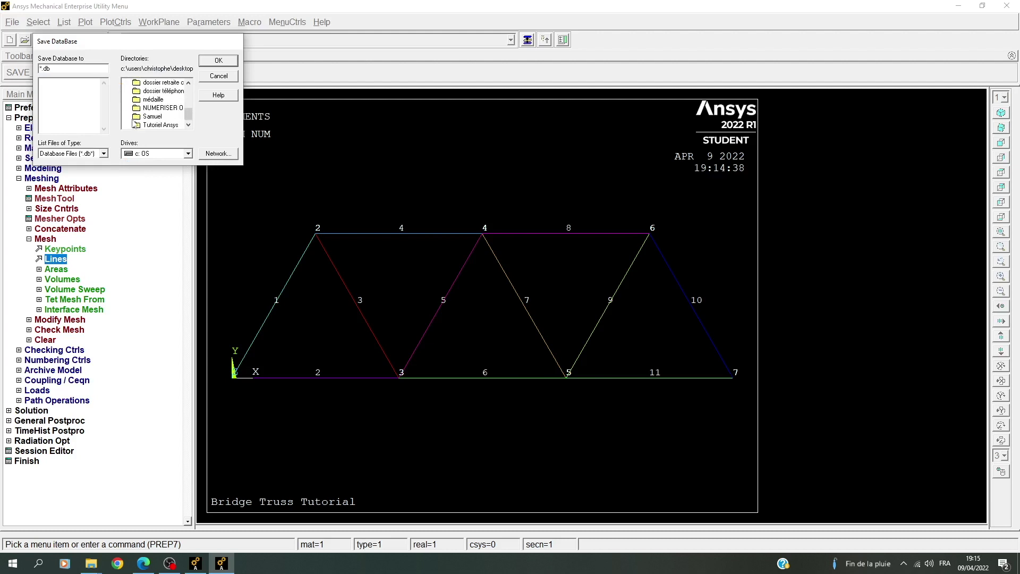
double_click(161, 125)
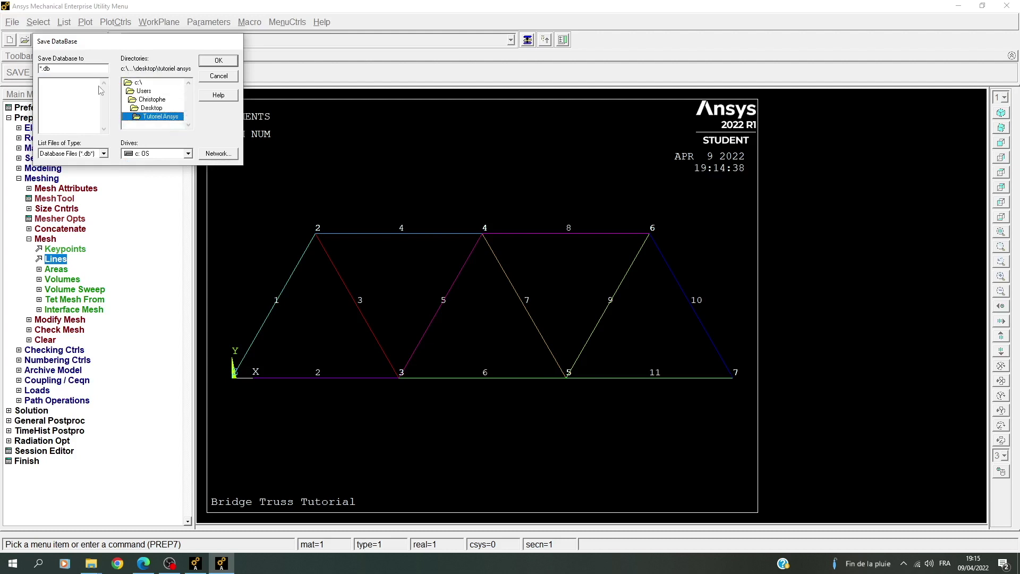
click(42, 68)
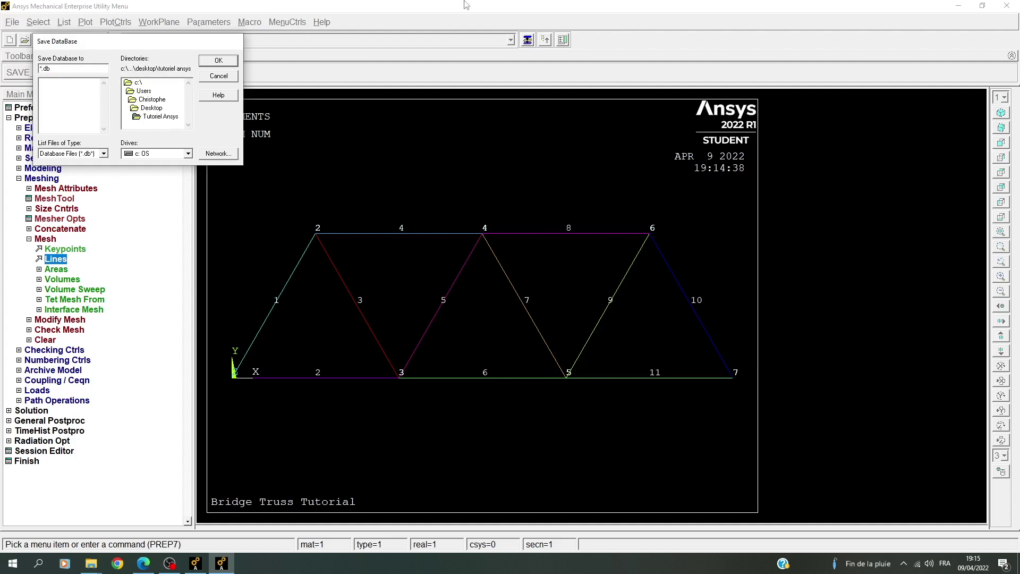
key(BackSpace)
text(tuto)
click(218, 60)
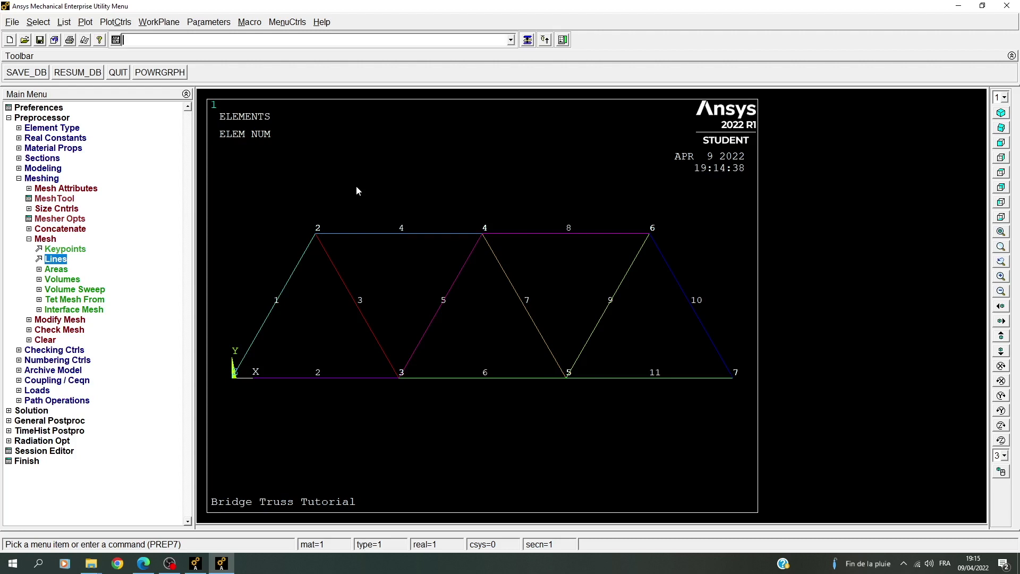
Step: Switch to the Tutoriel Ansys PDF in the browser and review the supports and loads on the truss diagram, then return to Ansys
click(144, 564)
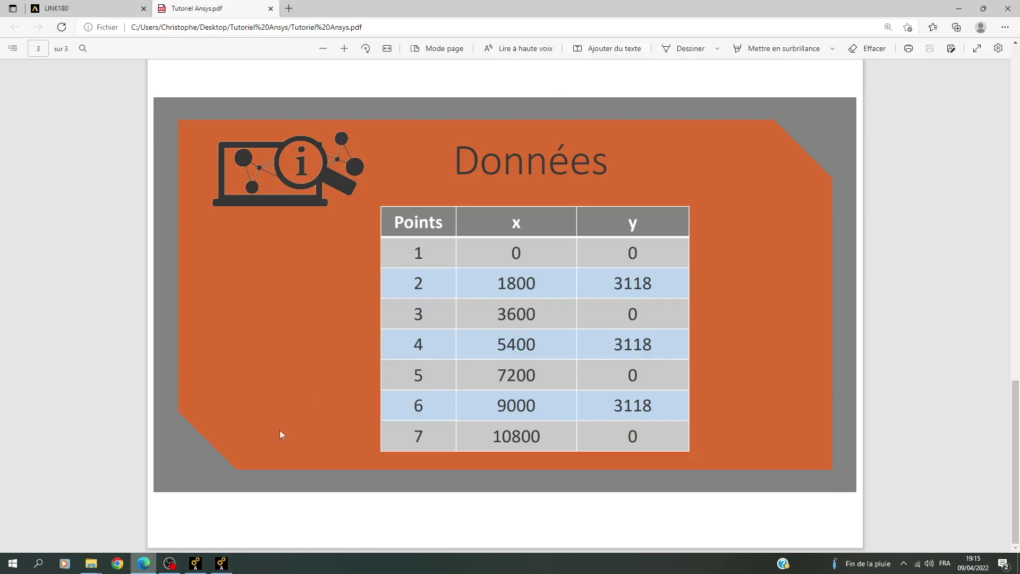
scroll(345, 343, up, 10)
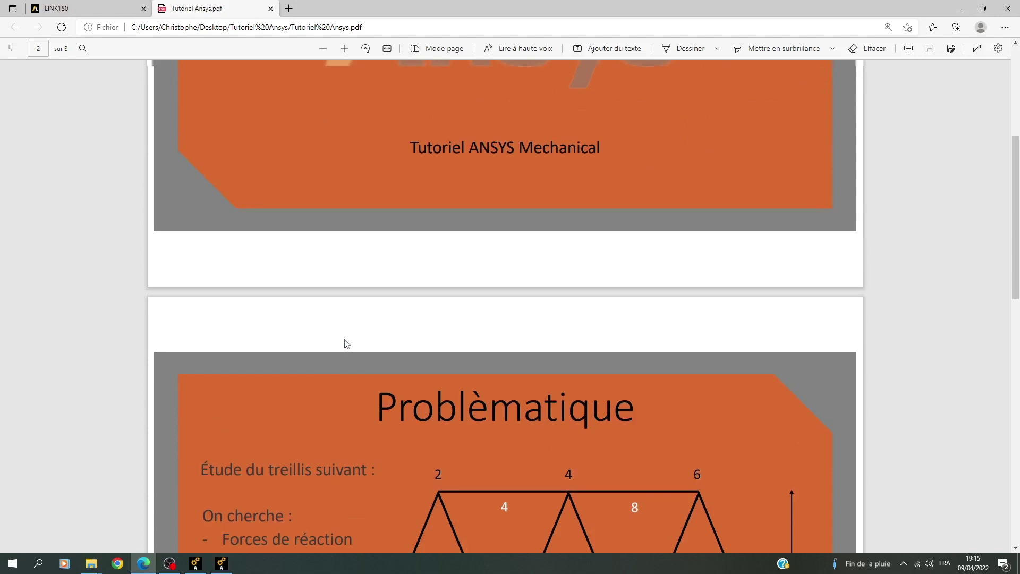
scroll(346, 340, down, 5)
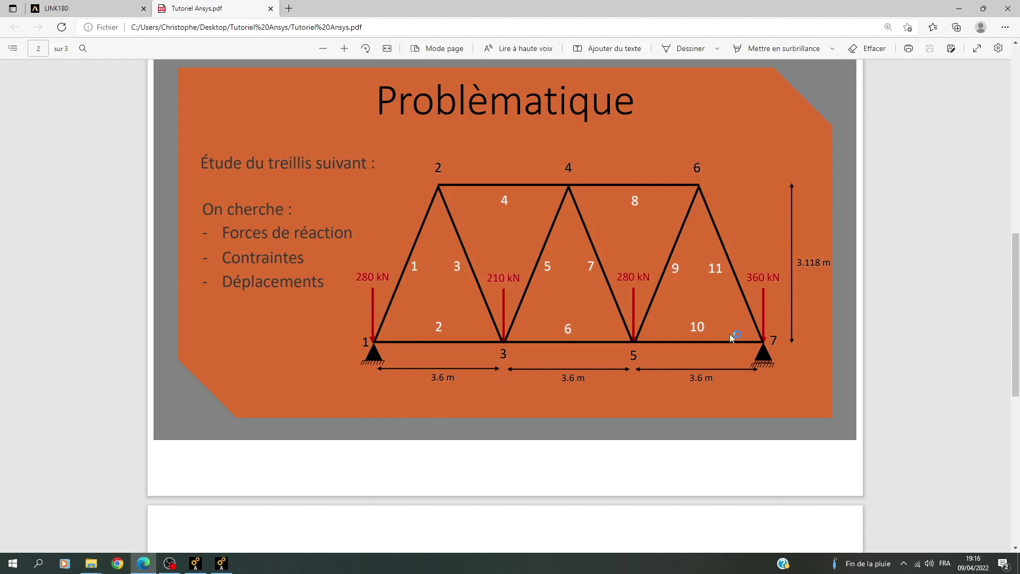
click(221, 563)
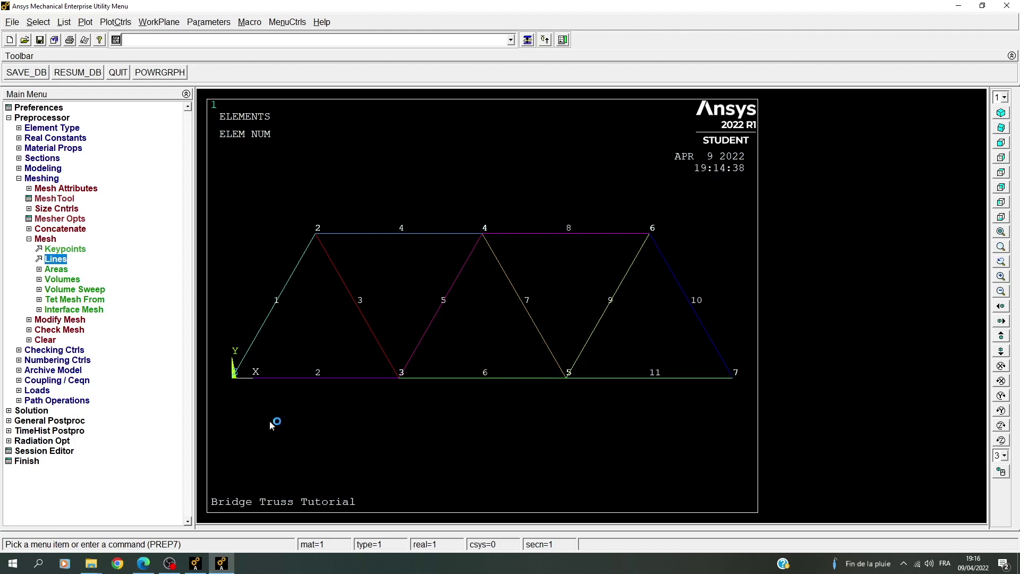
Step: Define a new analysis for the solution with Static as the type of analysis
click(30, 410)
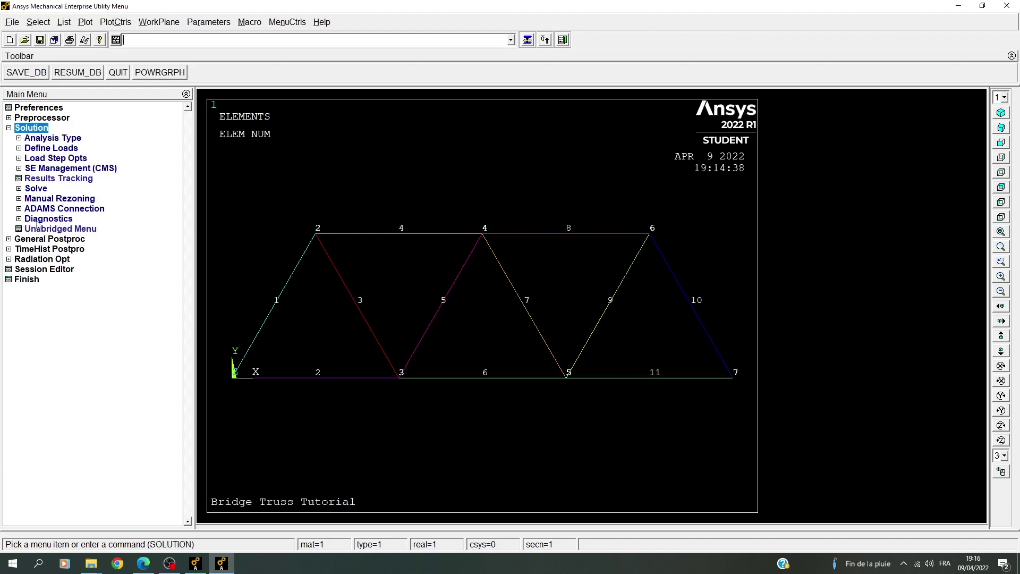
click(59, 139)
click(57, 151)
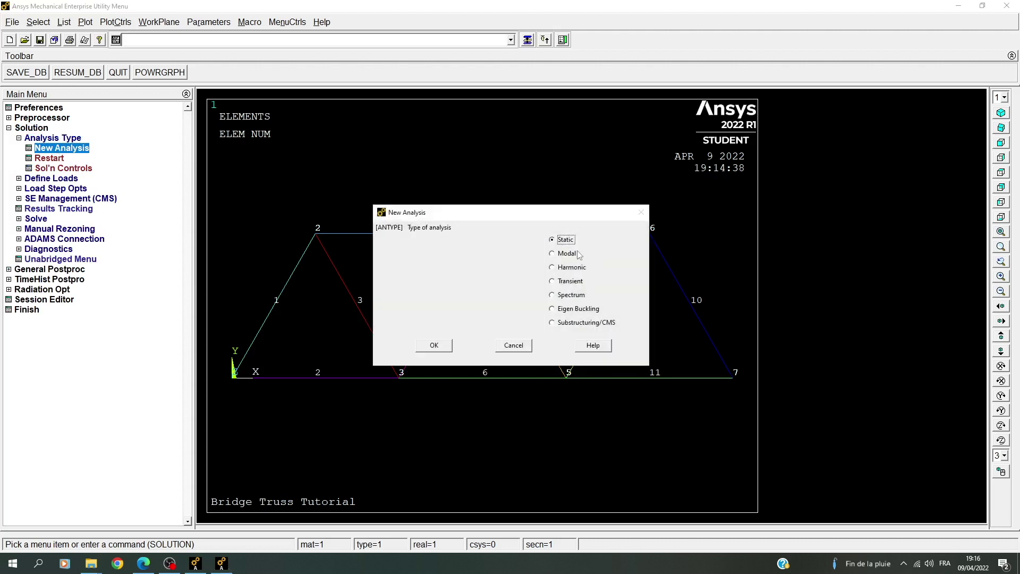
click(433, 346)
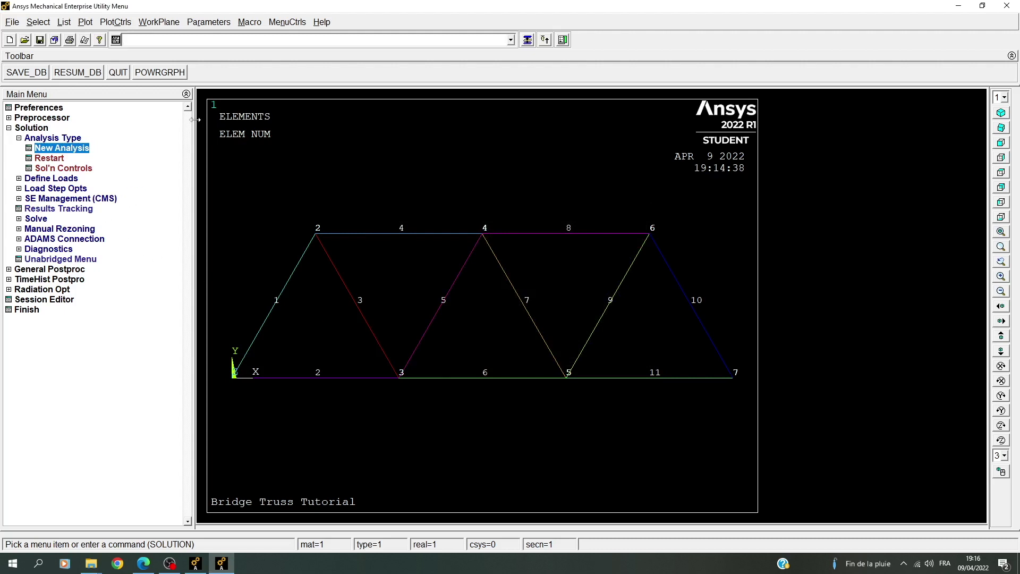
Step: Constrain UX and UY at keypoint 1 with a constant displacement value of 0
click(50, 180)
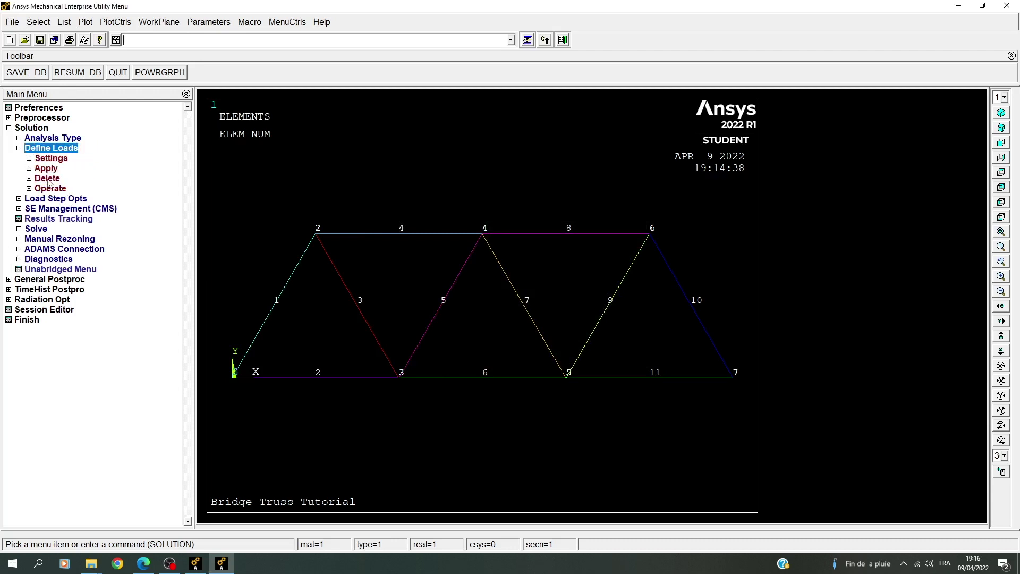
click(51, 170)
click(65, 179)
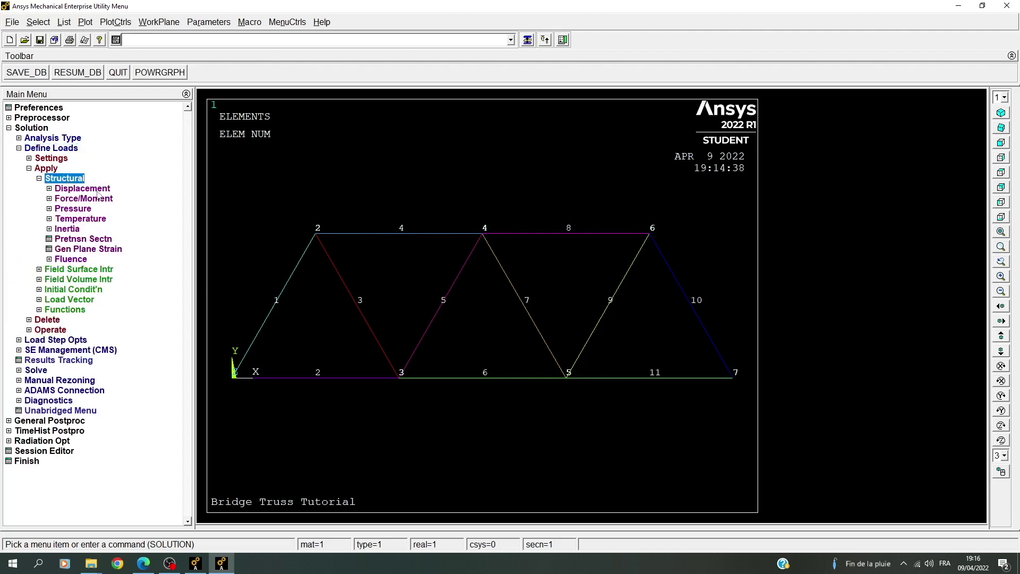
click(97, 190)
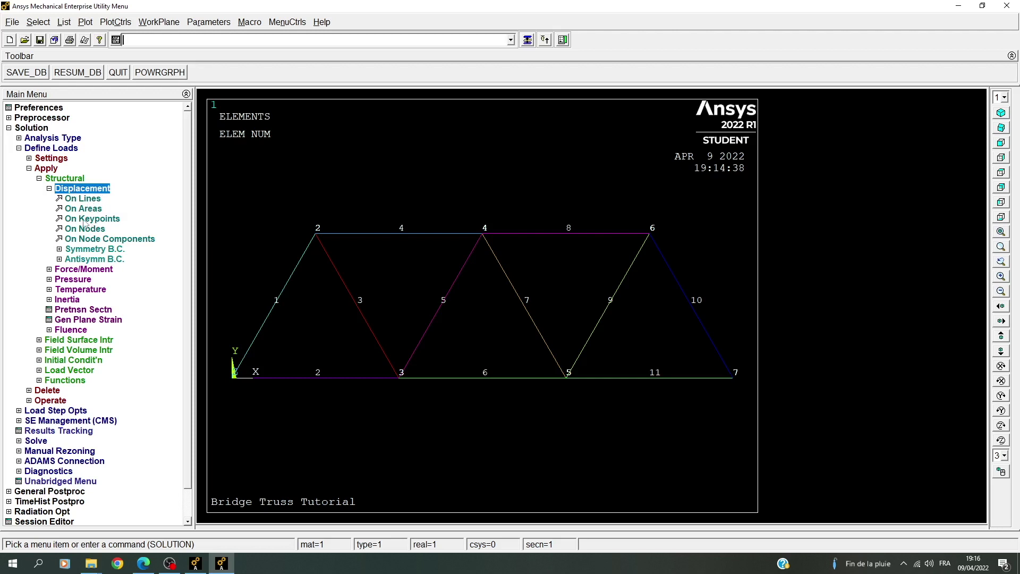
click(92, 220)
drag(48, 265, 853, 140)
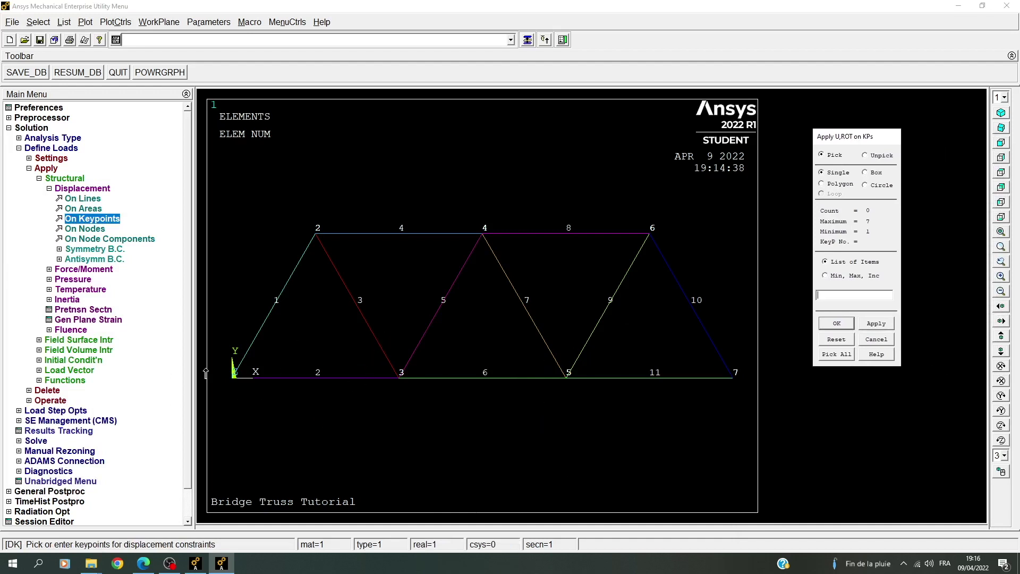
click(232, 378)
click(837, 323)
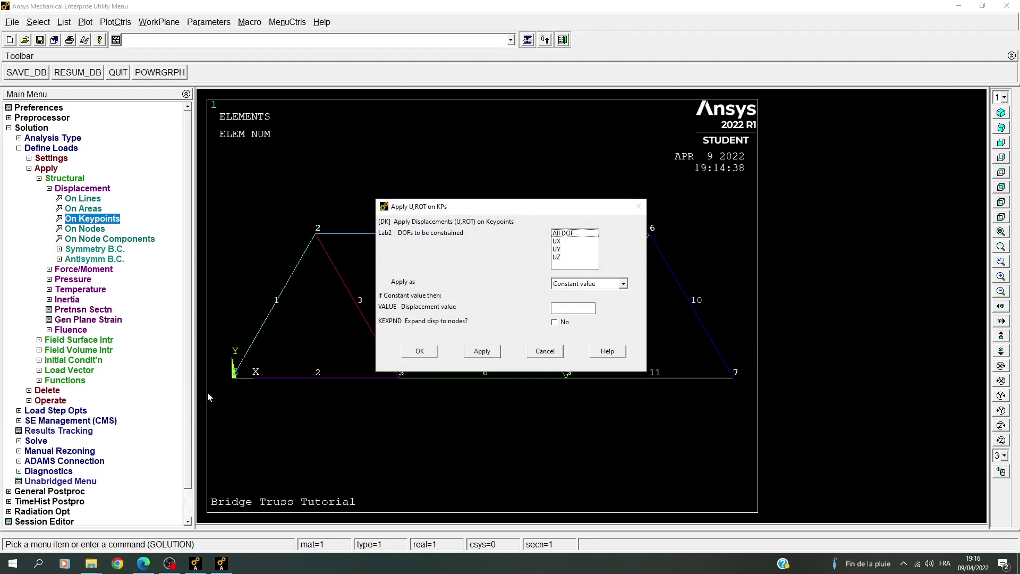
click(572, 249)
click(576, 240)
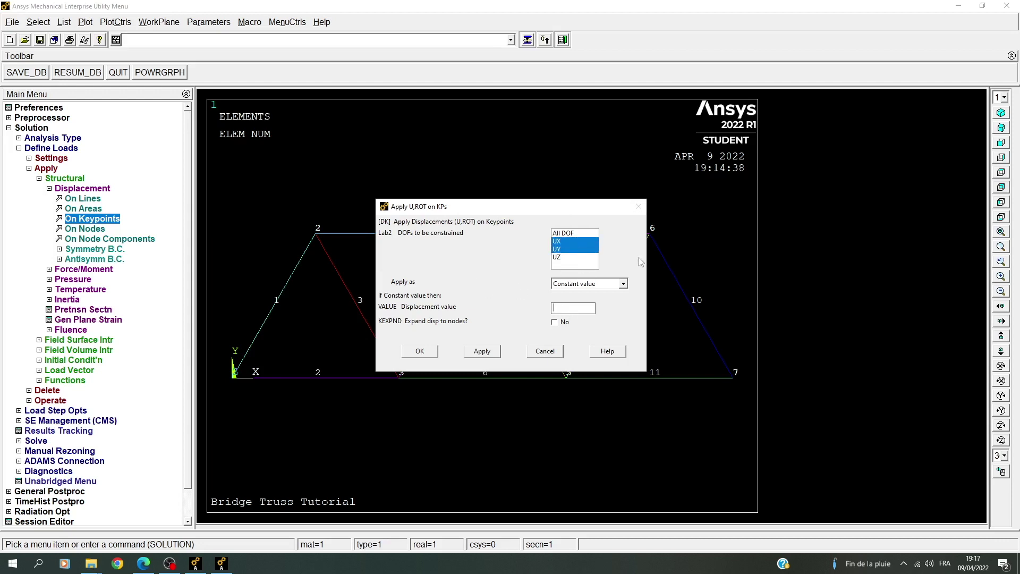
text(0)
click(482, 352)
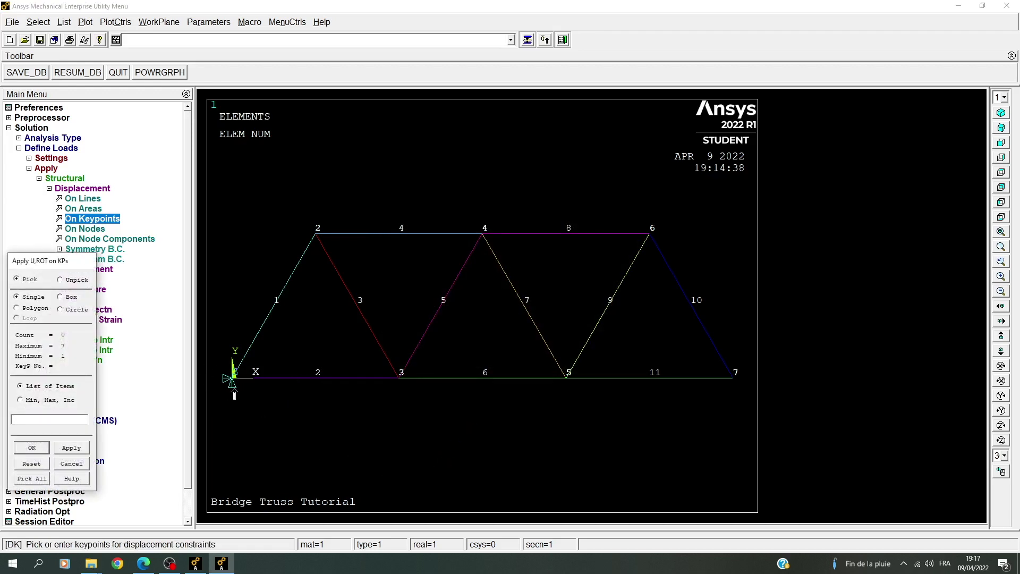
Step: Constrain only UY at keypoint 7 with a constant displacement value of 0
click(735, 381)
click(31, 448)
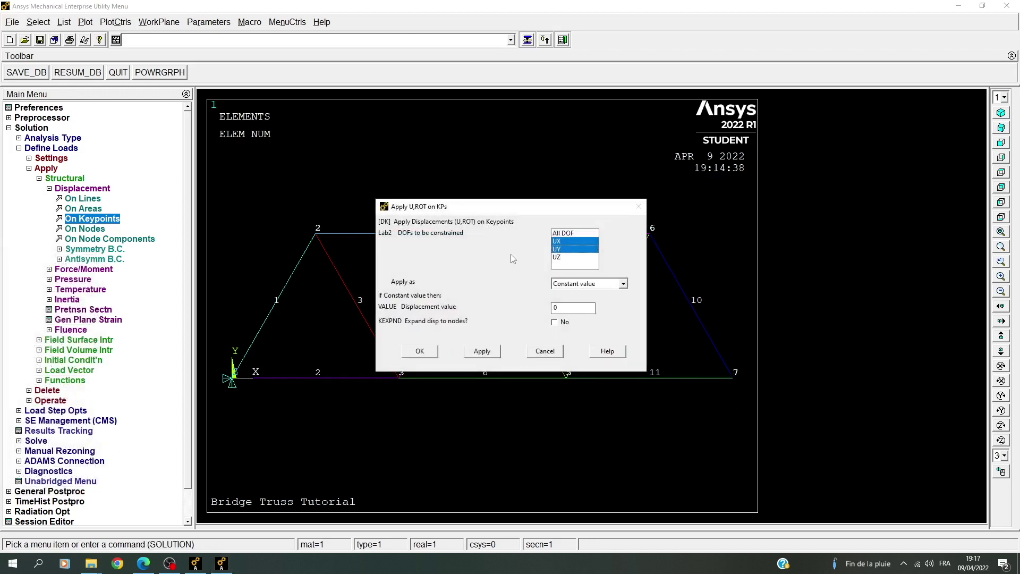
click(558, 248)
click(414, 353)
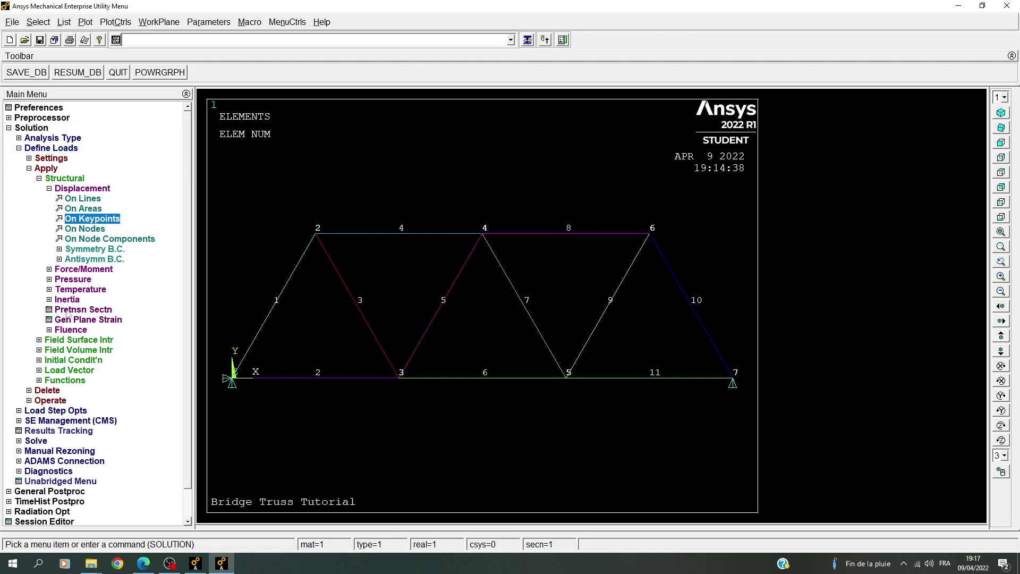
Step: Apply a constant force of -280000 in the FY direction on keypoint 1
click(66, 270)
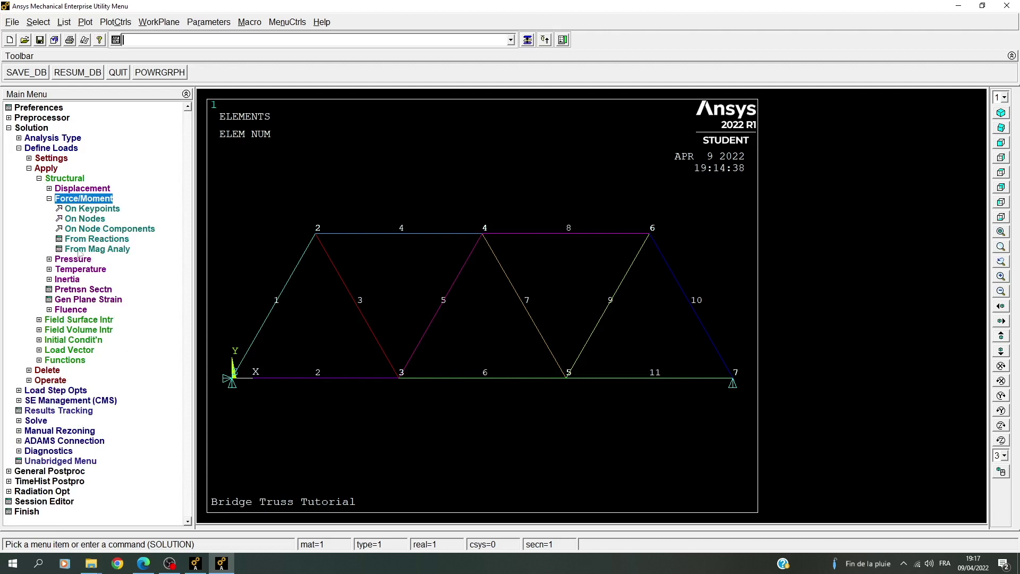
click(103, 211)
drag(66, 265, 868, 197)
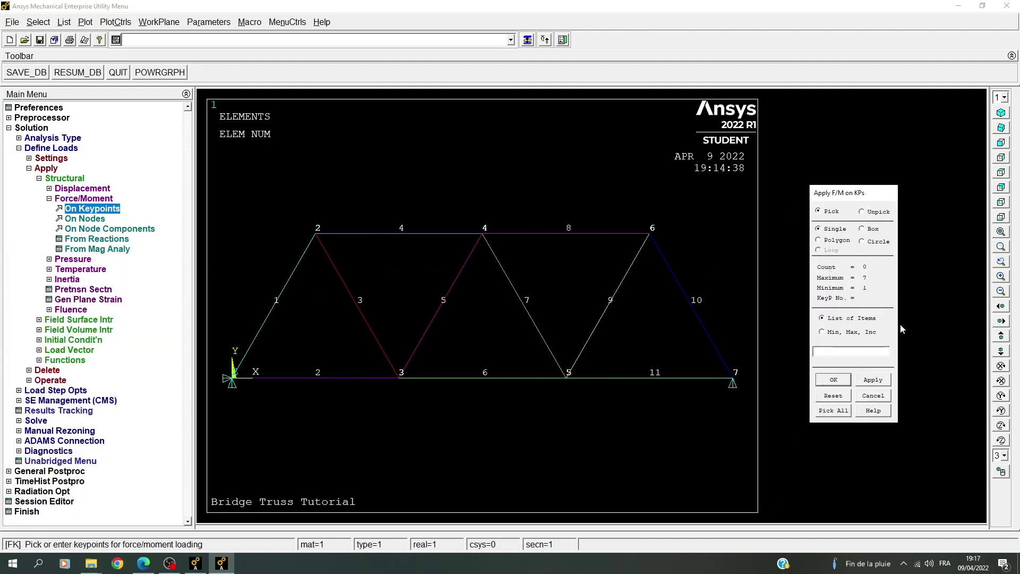
click(232, 378)
click(833, 380)
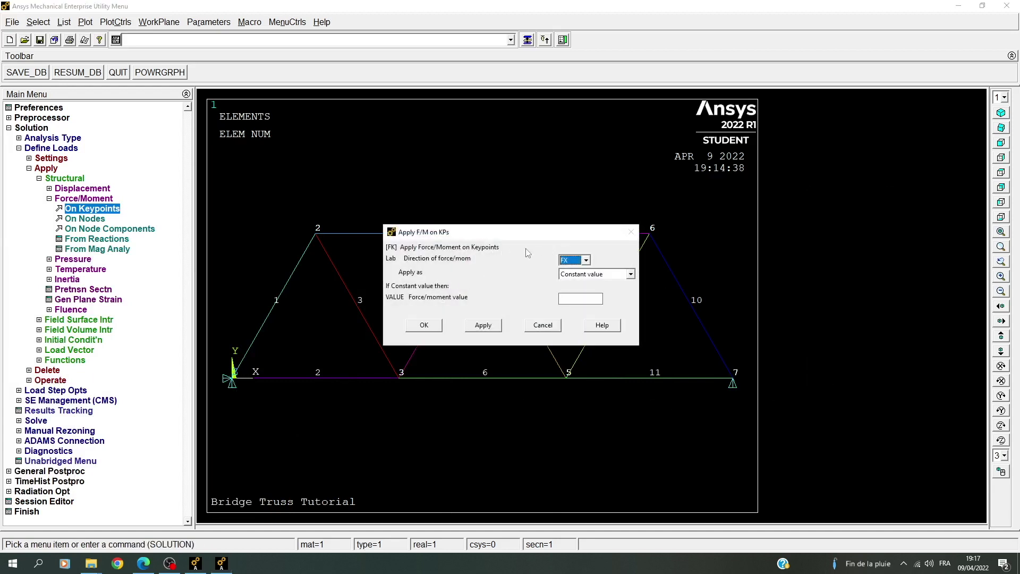
click(574, 260)
click(570, 279)
text(-280000)
click(484, 323)
click(483, 326)
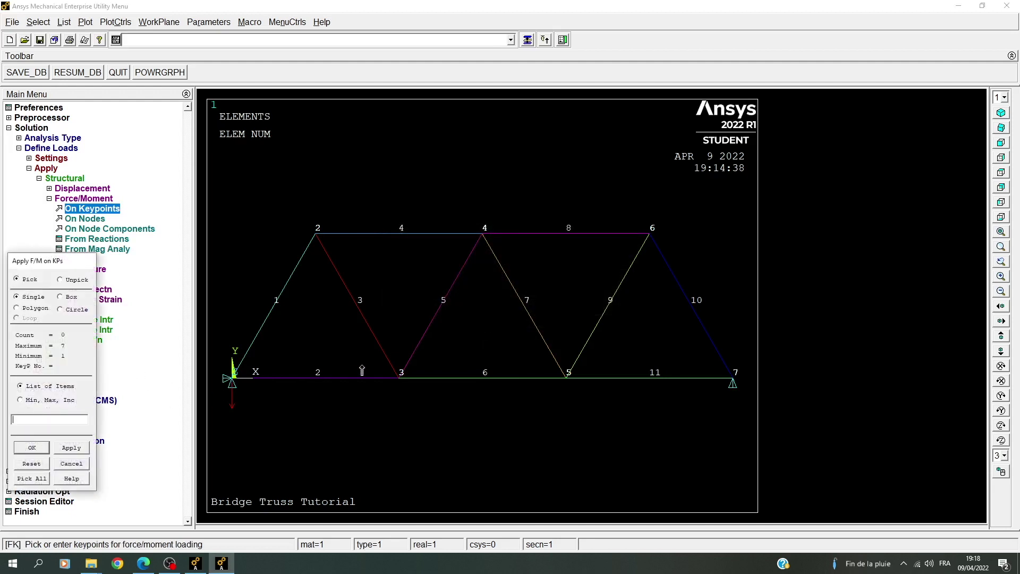
Step: Apply a constant FY force of -210000 on keypoint 3
click(399, 378)
click(39, 449)
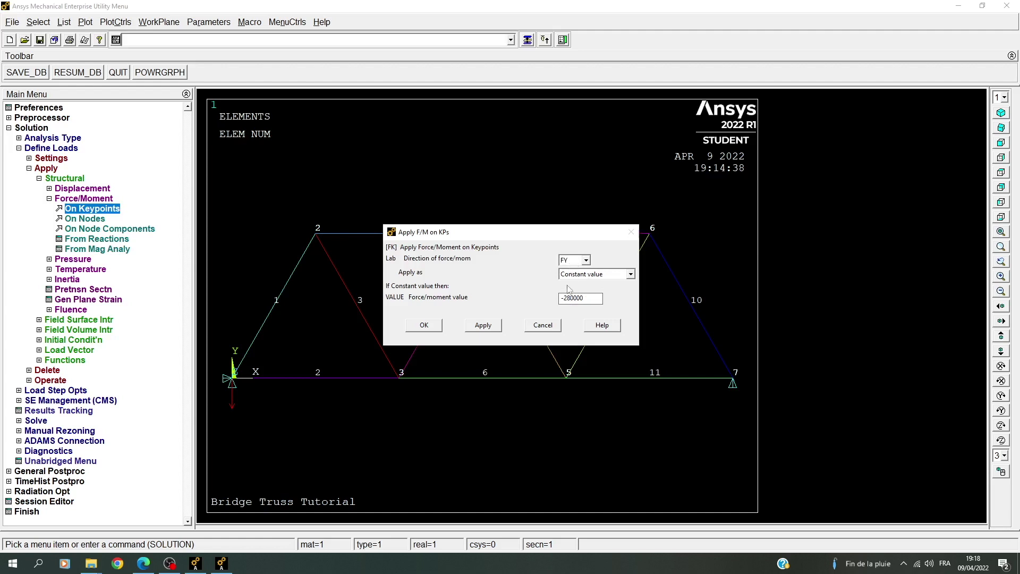
key(BackSpace)
text(1)
click(478, 327)
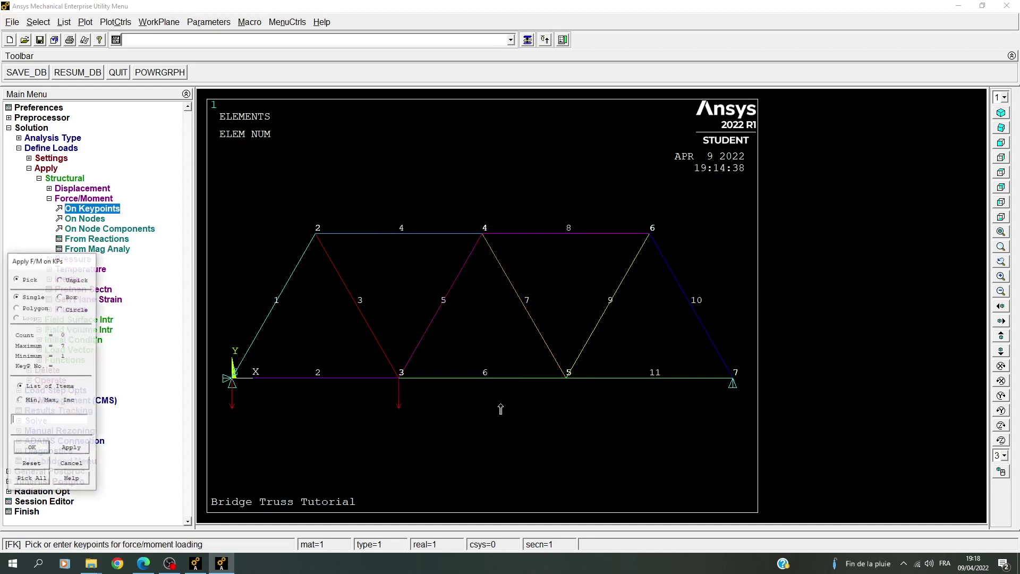
Step: Apply a constant FY force of -280000 on keypoint 5
click(566, 378)
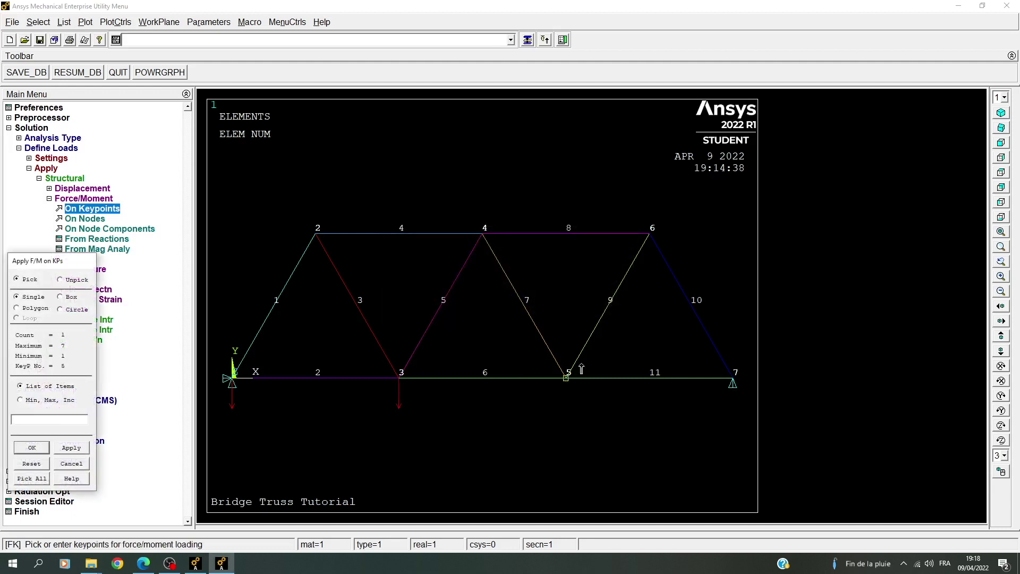
click(19, 448)
click(567, 301)
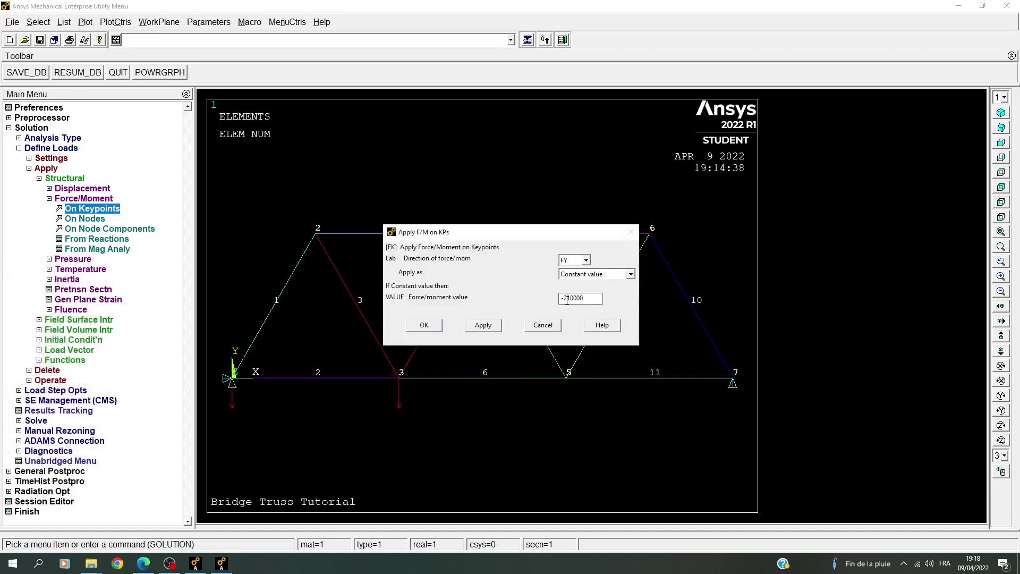
click(484, 326)
Step: Apply a constant downward FY force on keypoint 7 and finish the force definition
click(733, 379)
click(32, 448)
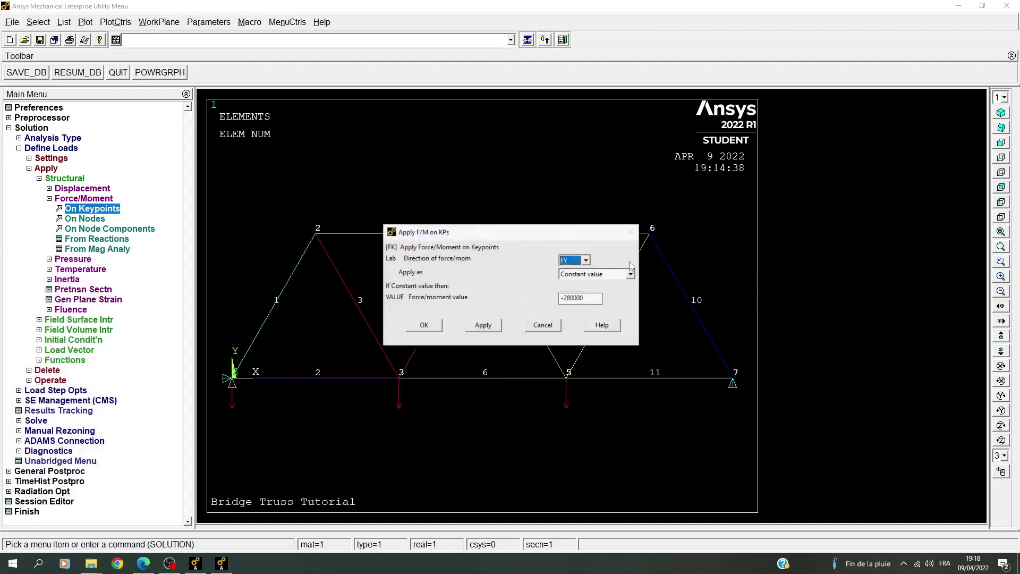
click(569, 299)
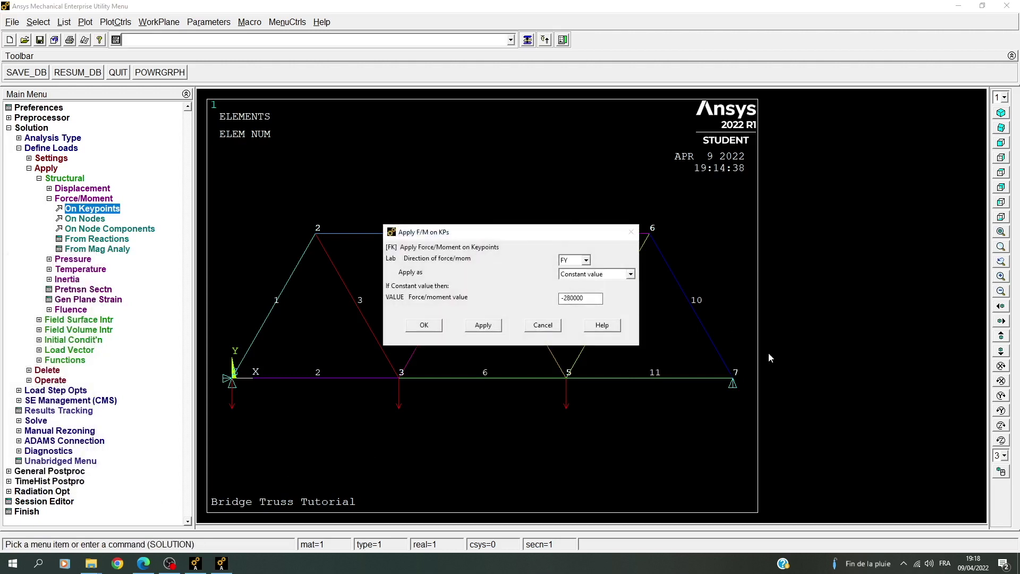
text(28)
click(438, 327)
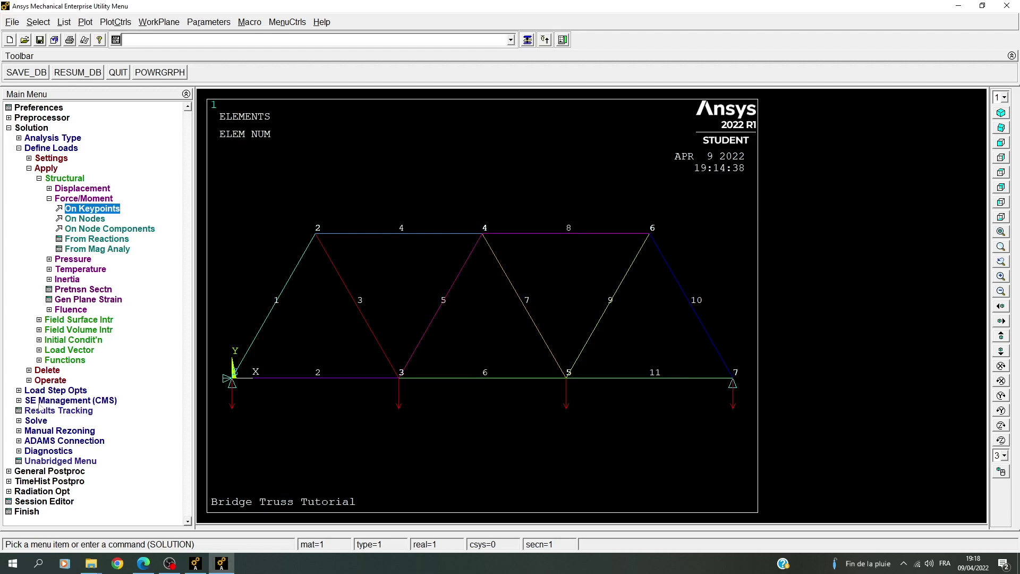
Step: Solve the current load step and close the solution note and the status listing
click(34, 420)
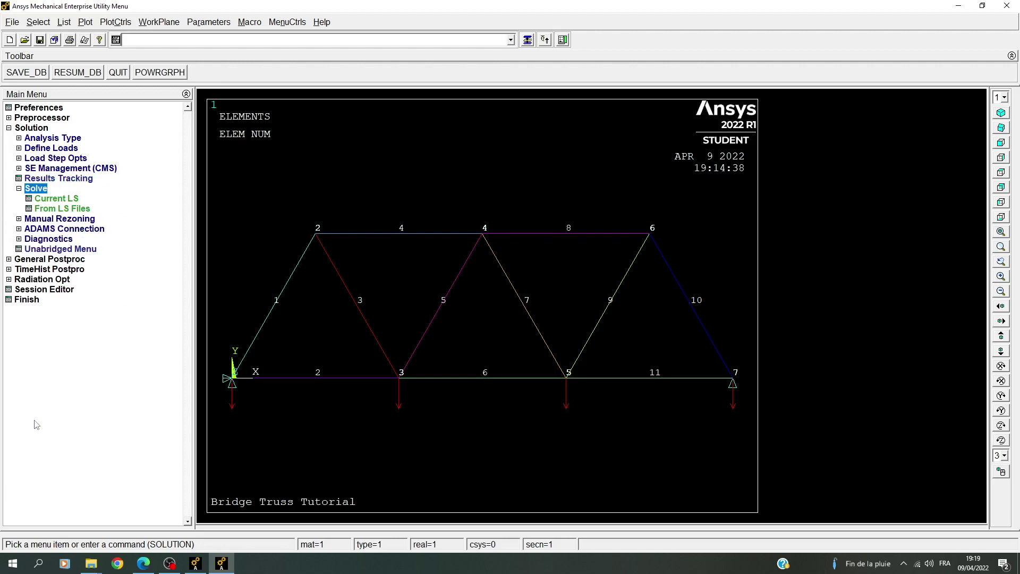
click(53, 199)
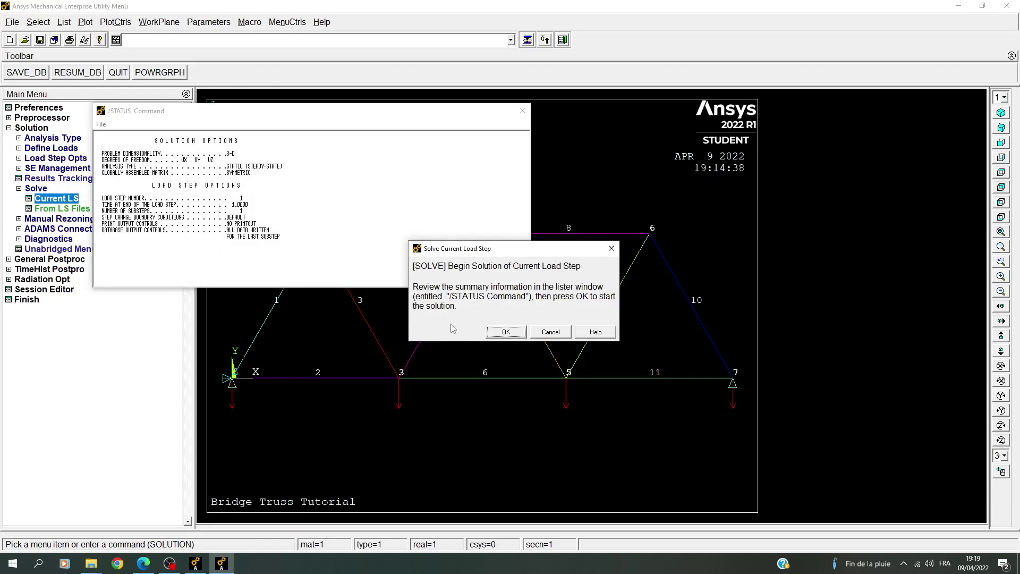
click(509, 333)
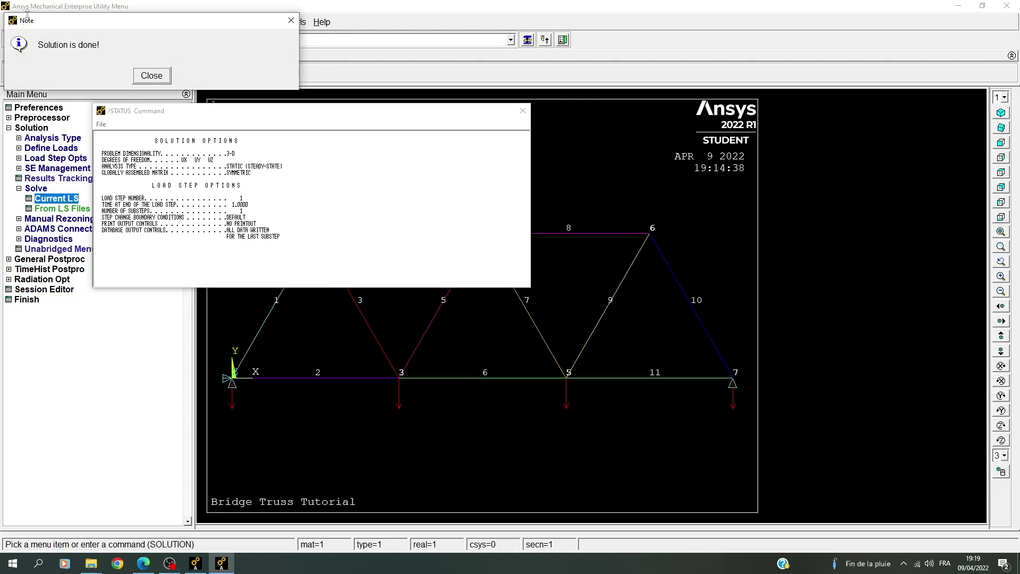
drag(40, 27, 486, 225)
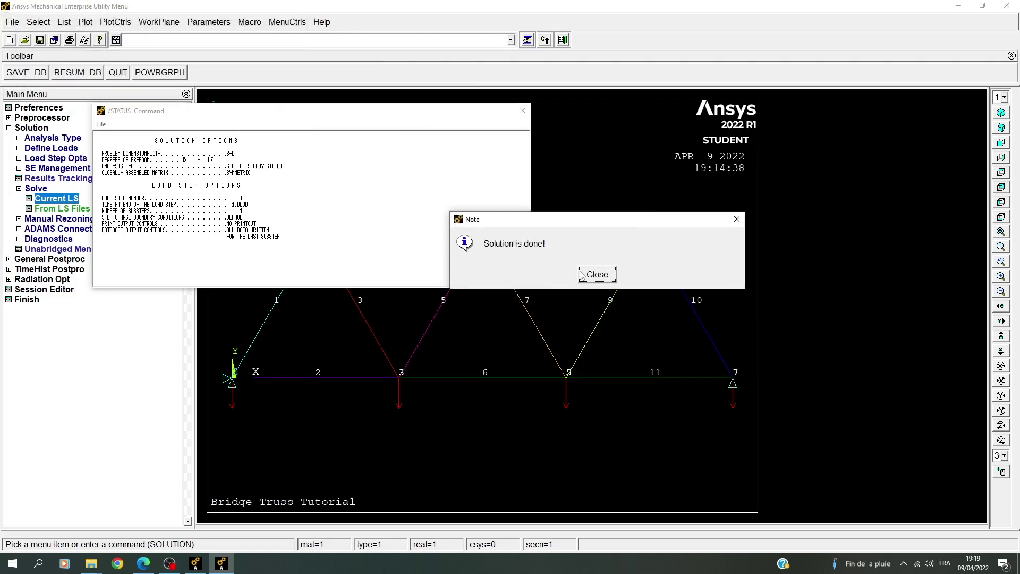
click(598, 274)
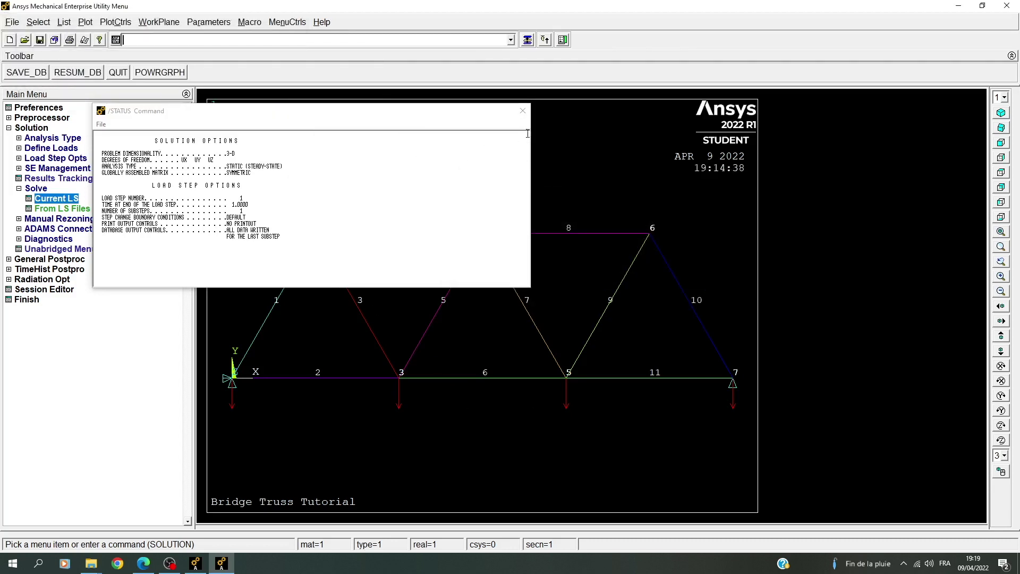
click(523, 111)
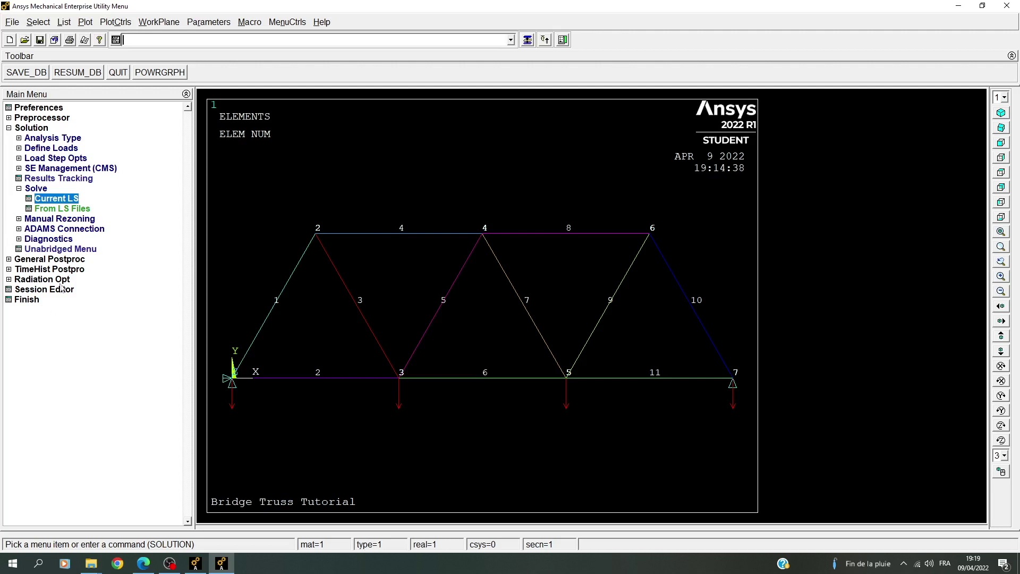
Step: List the reaction solution for all structural forces F and move the listing clear of the truss plot
click(66, 260)
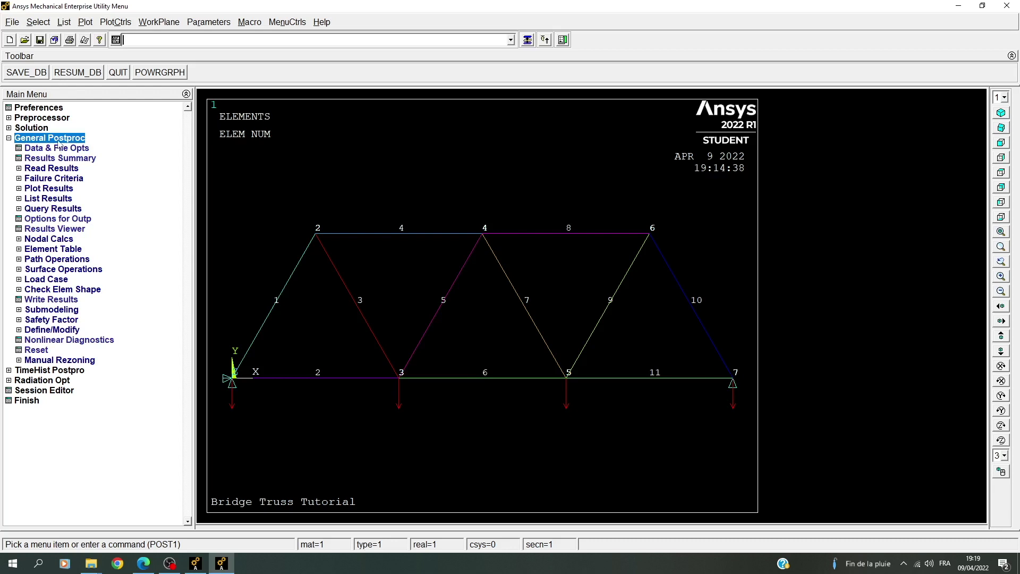
click(36, 199)
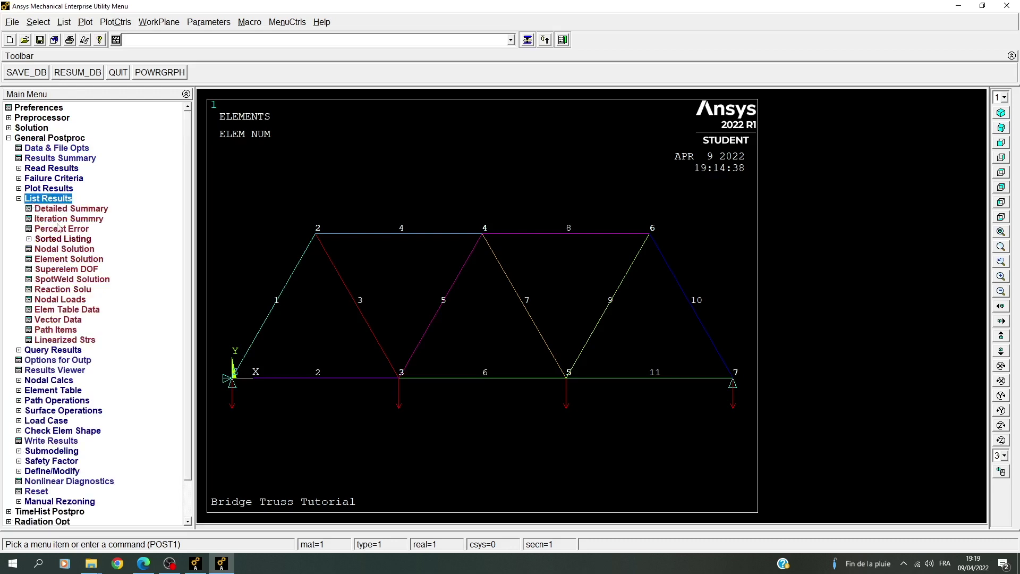
click(76, 289)
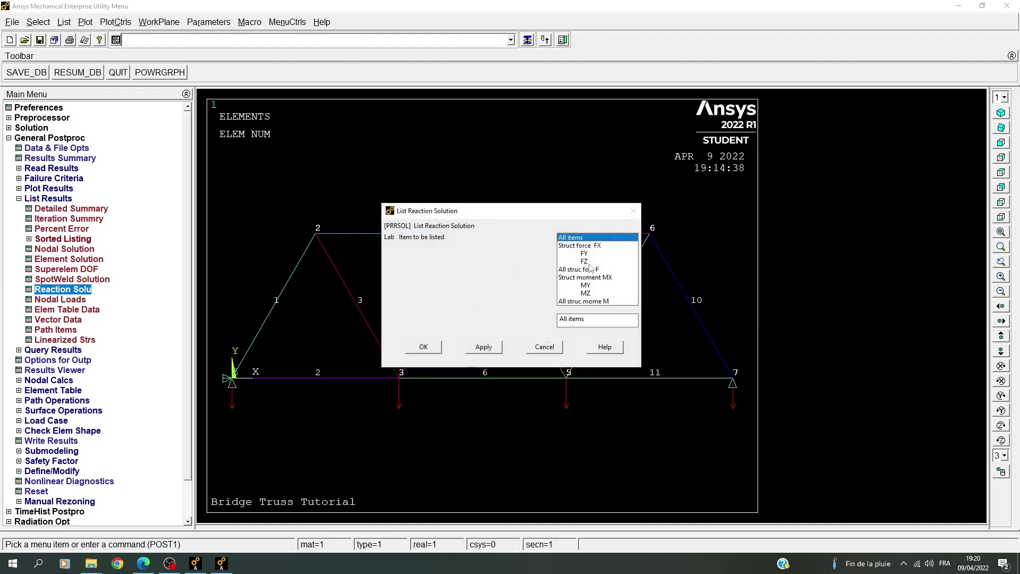
click(584, 270)
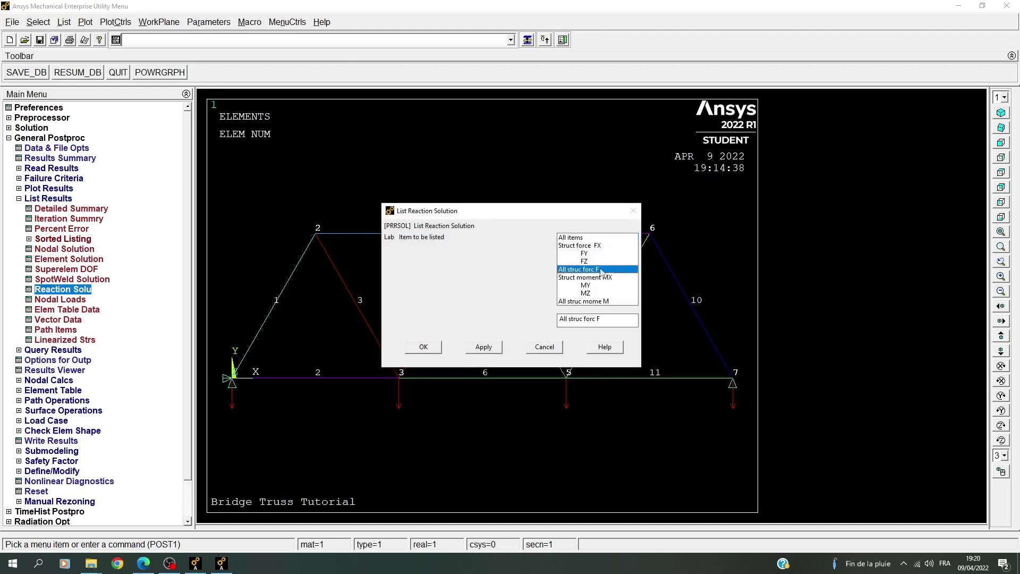
click(432, 350)
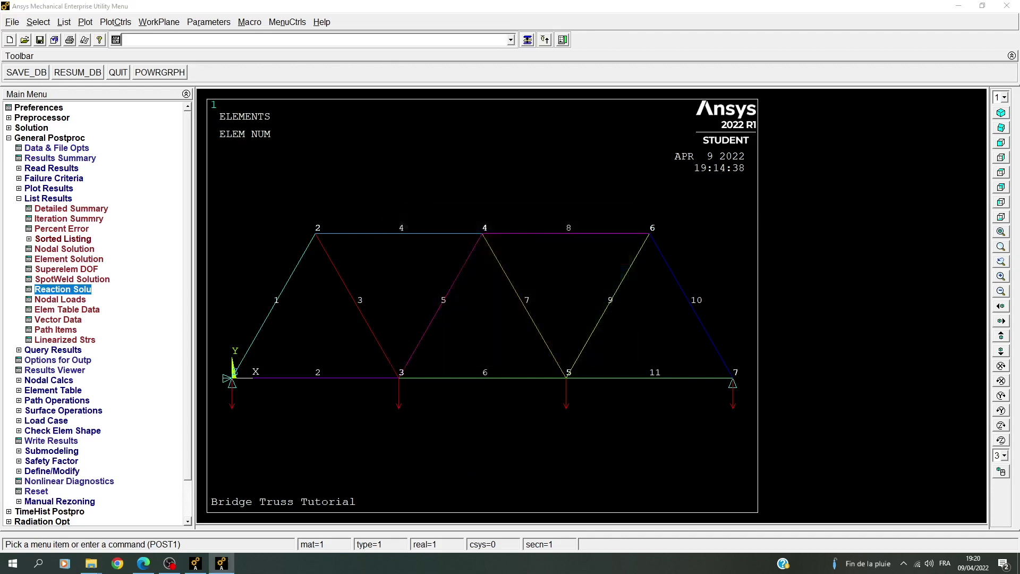
drag(266, 113, 657, 114)
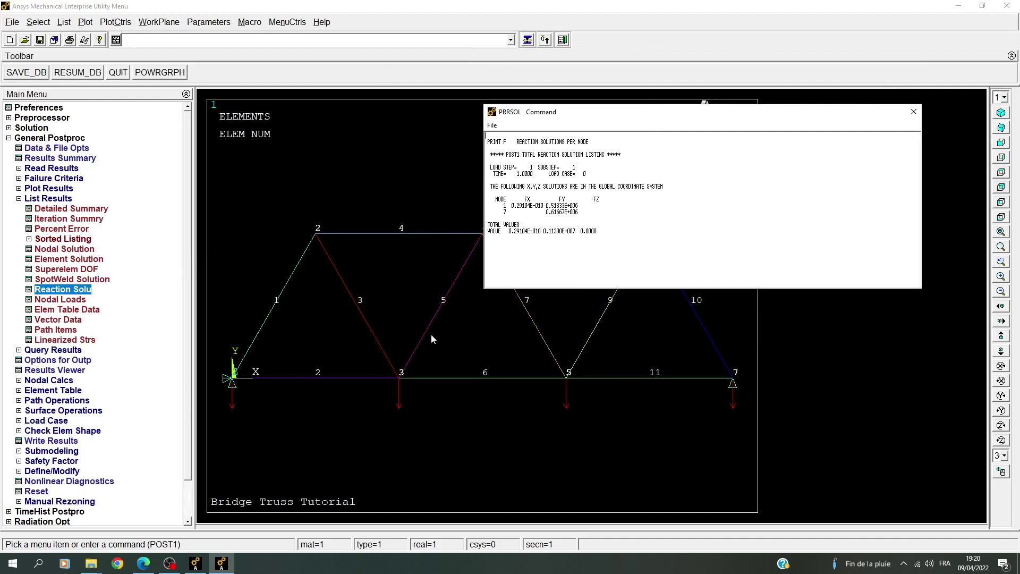
drag(645, 116, 732, 29)
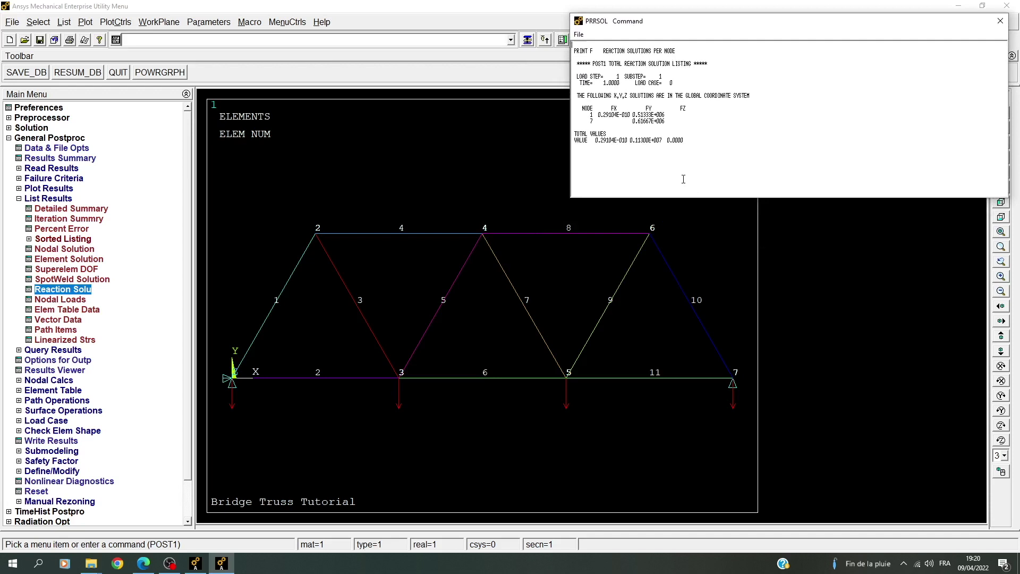
Step: Plot the truss's deformed shape together with the undeformed edge
click(38, 189)
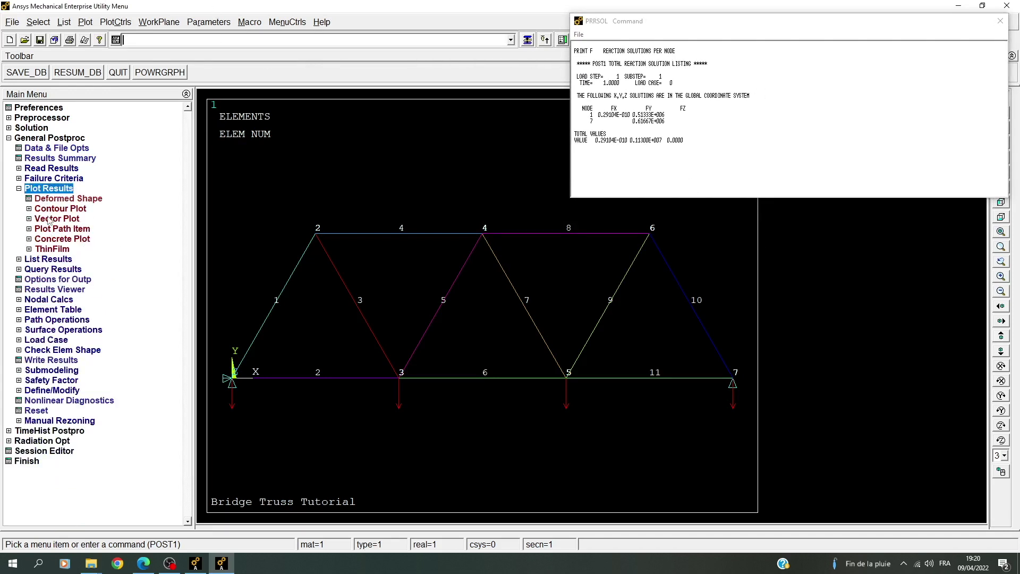
click(66, 199)
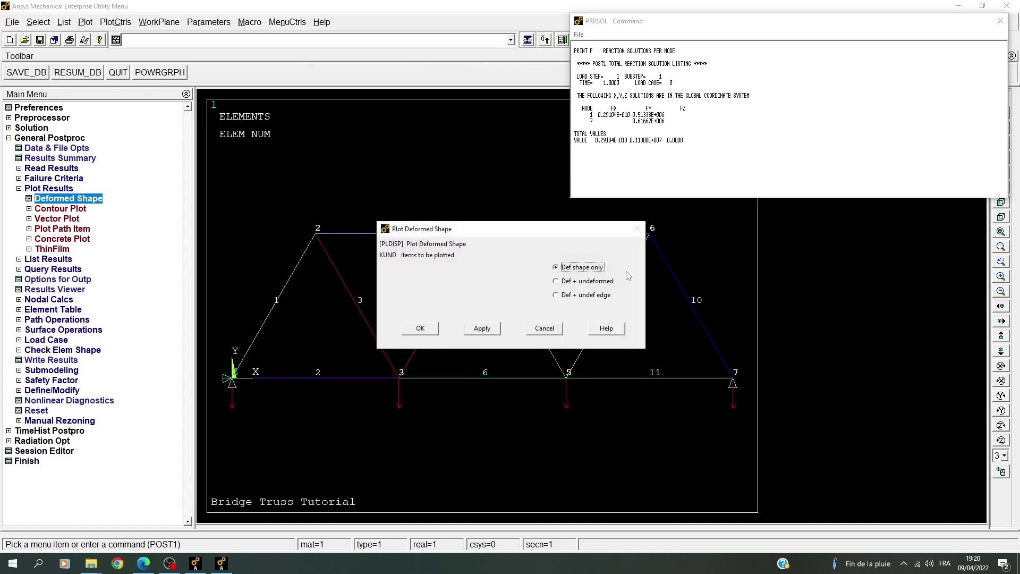
click(593, 295)
click(434, 328)
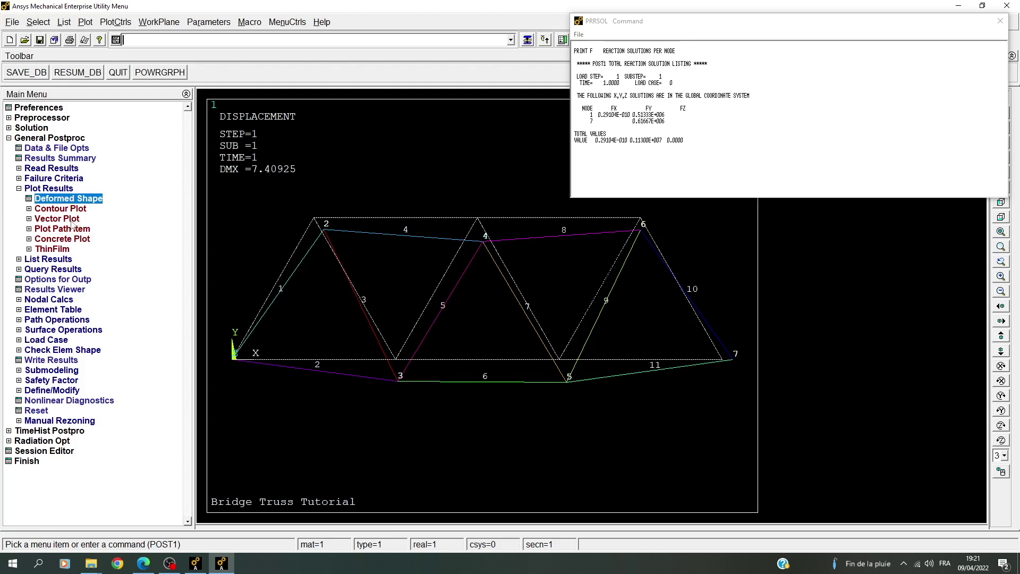
Step: Plot the nodal solution contours of the displacement vector sum on the deformed shape only
click(70, 210)
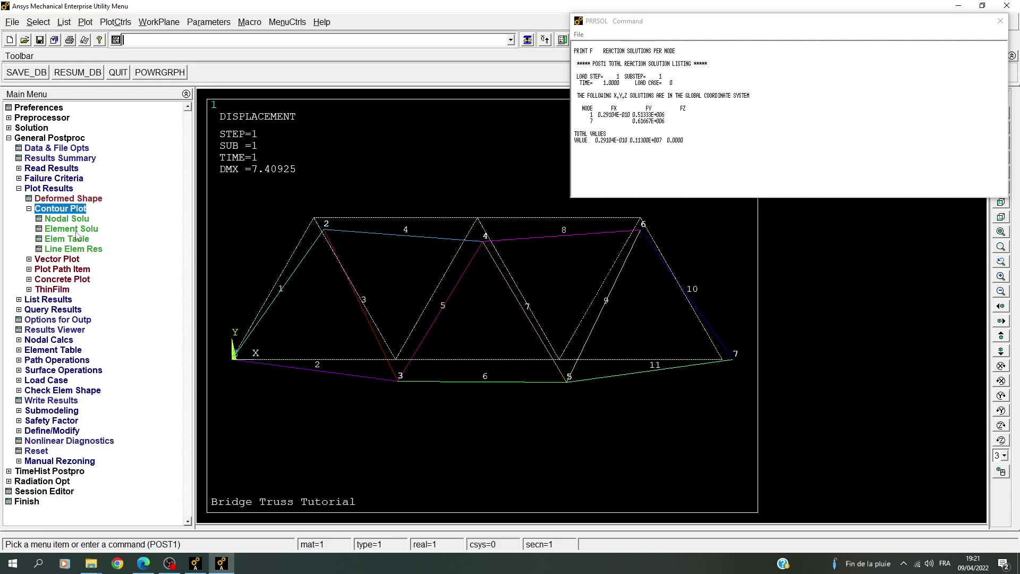
click(74, 218)
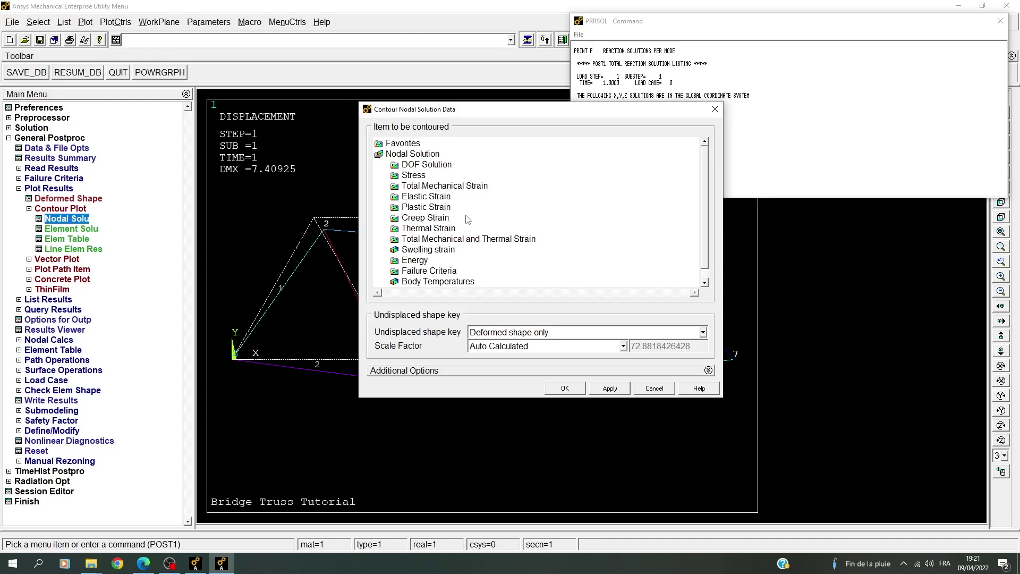
double_click(417, 166)
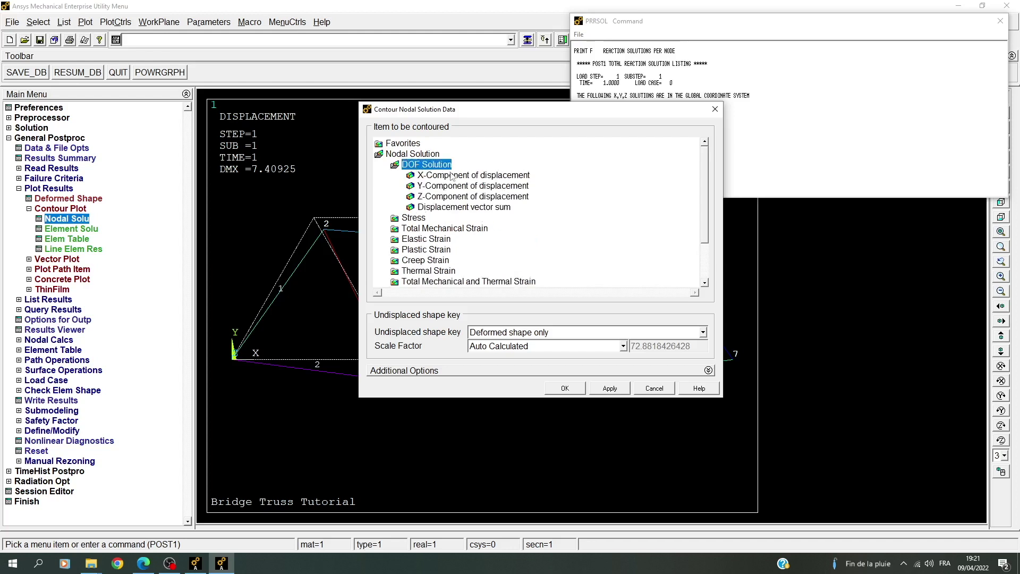
click(453, 207)
click(562, 389)
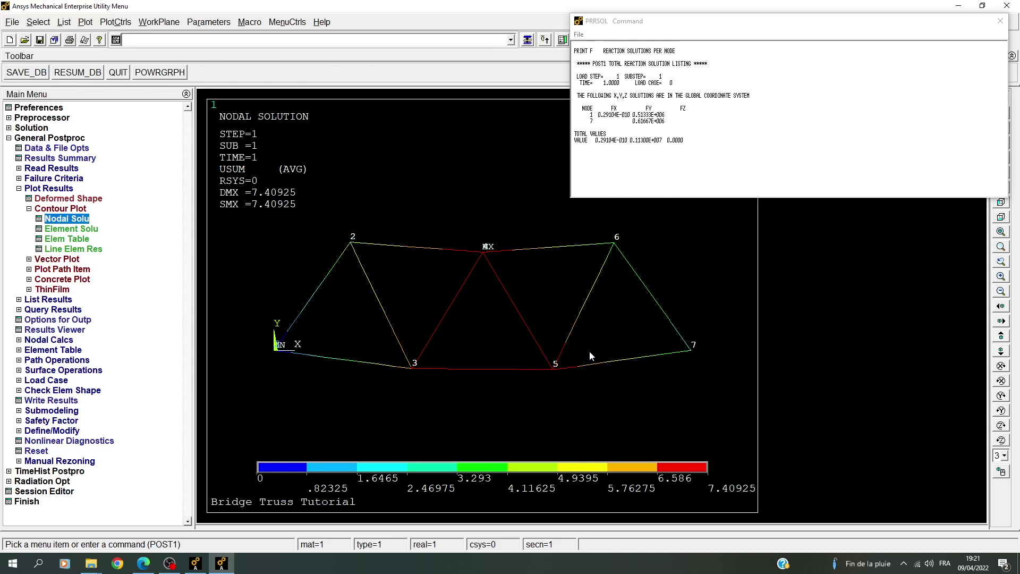
Step: Set uniform contours for Window 1 to 8 contours with user-specified intervals from 0 to 8, and replot
click(116, 22)
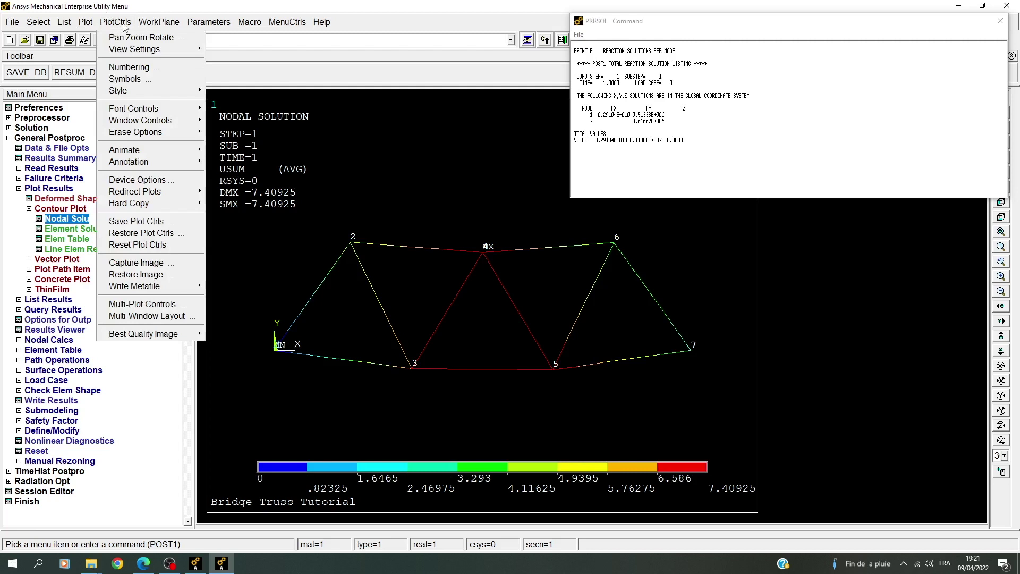
mouse_move(128, 91)
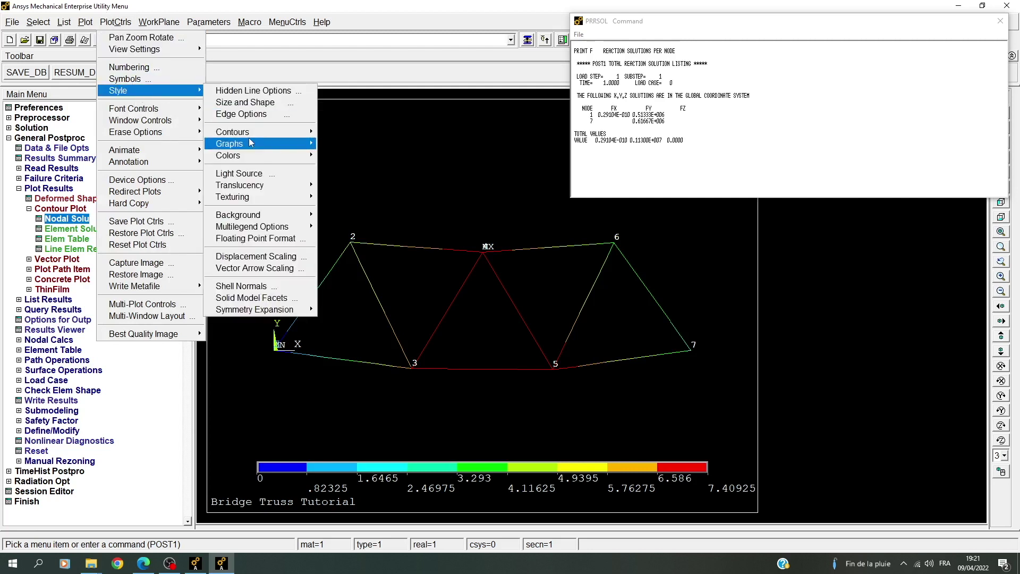
mouse_move(250, 133)
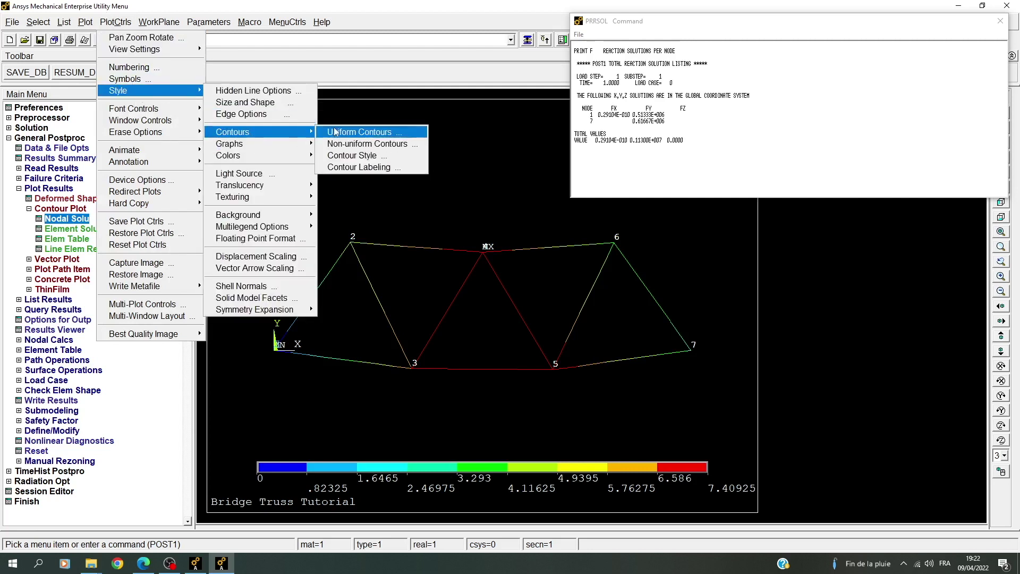
click(336, 132)
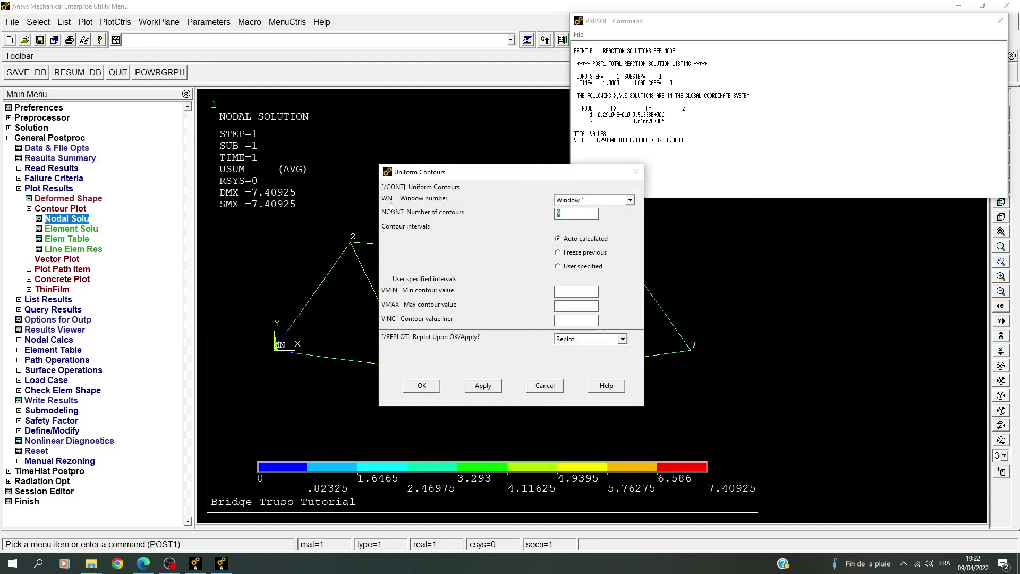
drag(459, 172, 692, 221)
text(8)
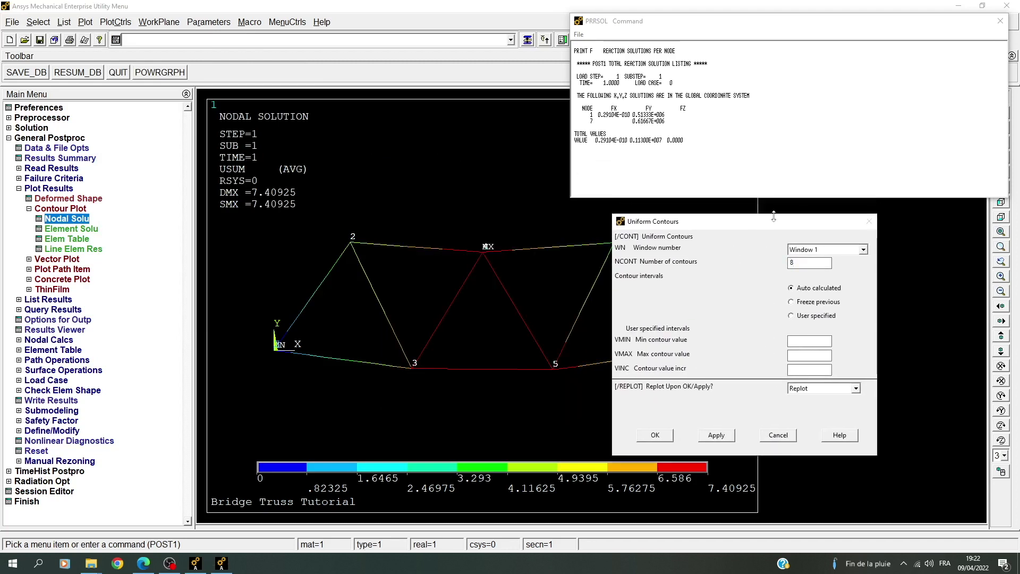
drag(770, 225, 819, 179)
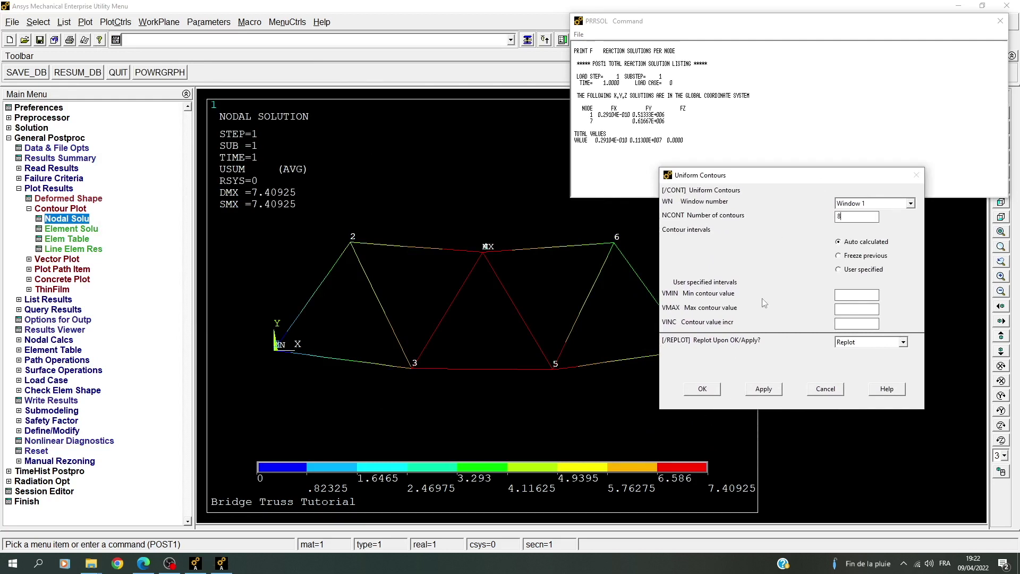
click(859, 270)
click(850, 293)
text(0)
click(868, 309)
text(8)
click(702, 388)
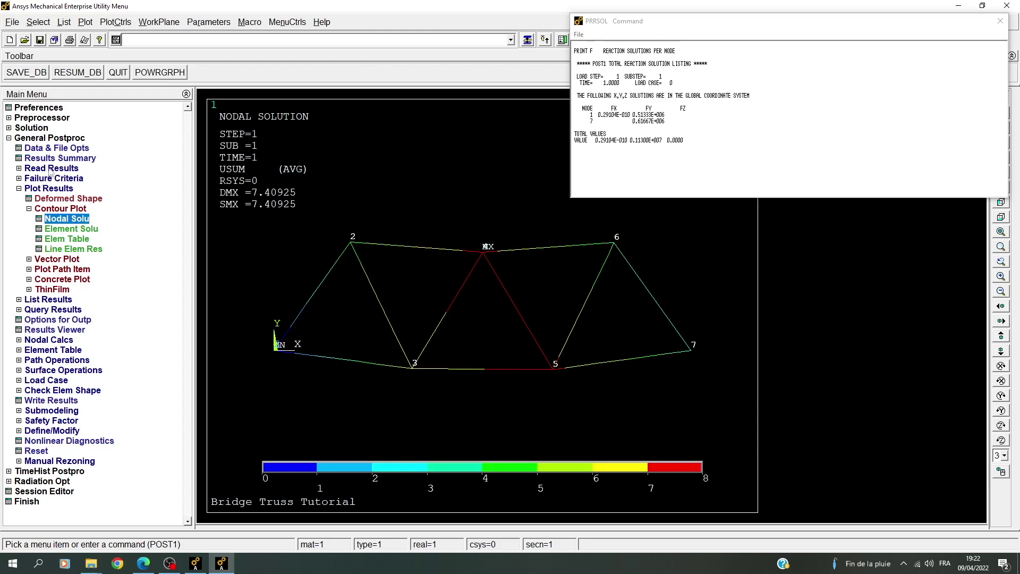
Step: List the nodal DOF solution for the displacement vector sum and move the listing clear of the truss plot
click(59, 188)
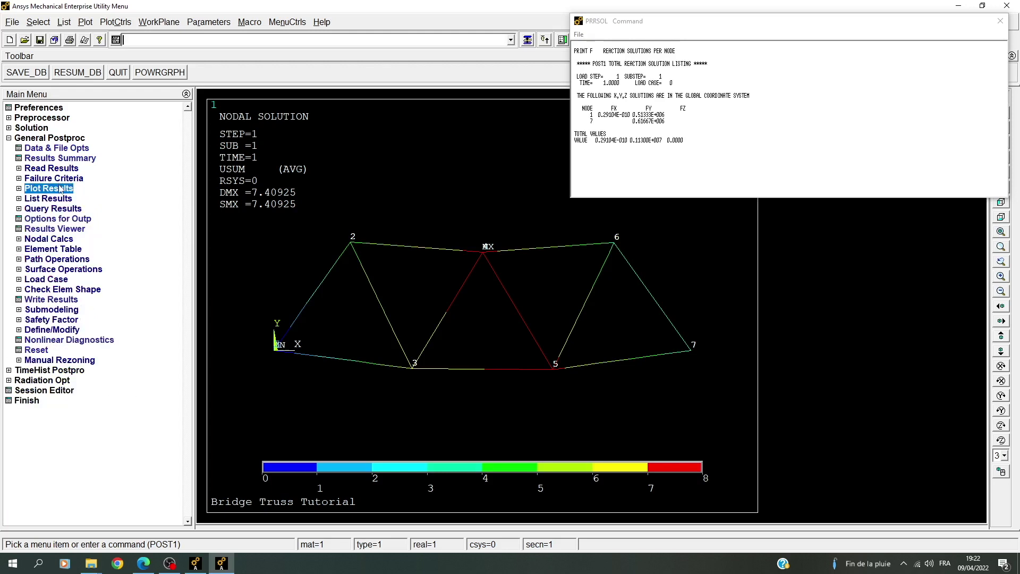
click(49, 201)
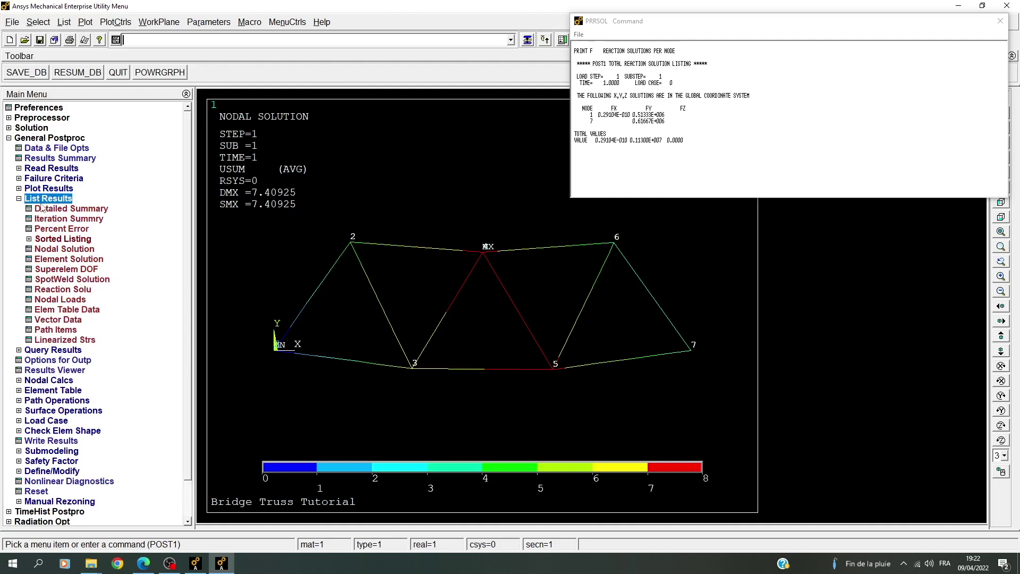
click(53, 249)
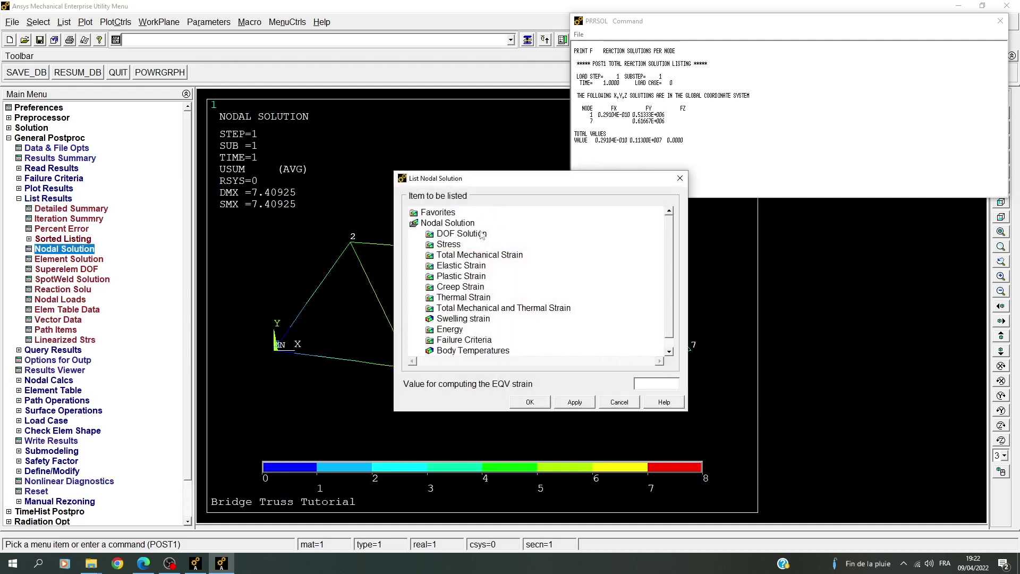
click(481, 234)
click(494, 277)
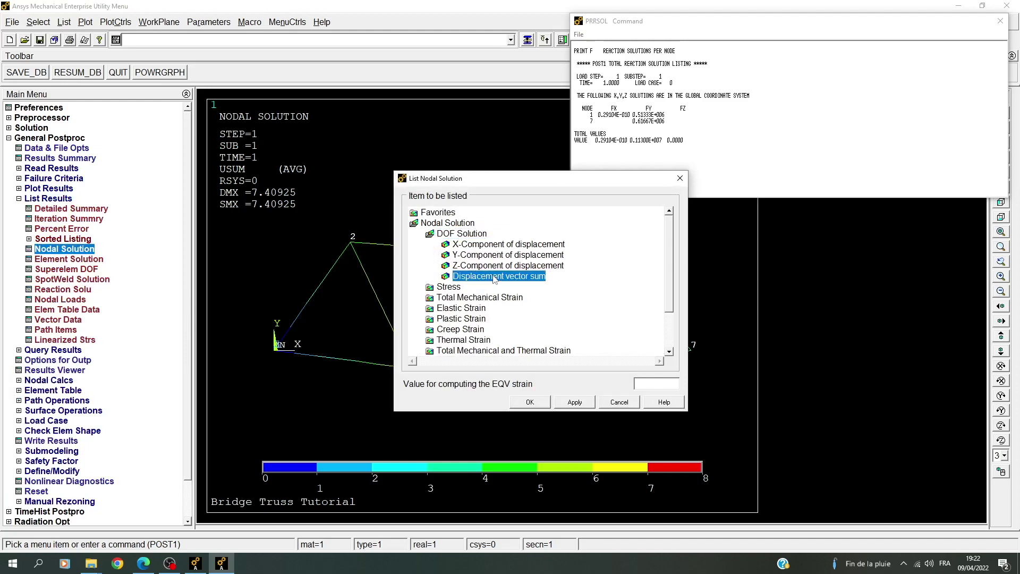
click(522, 403)
drag(242, 131, 723, 33)
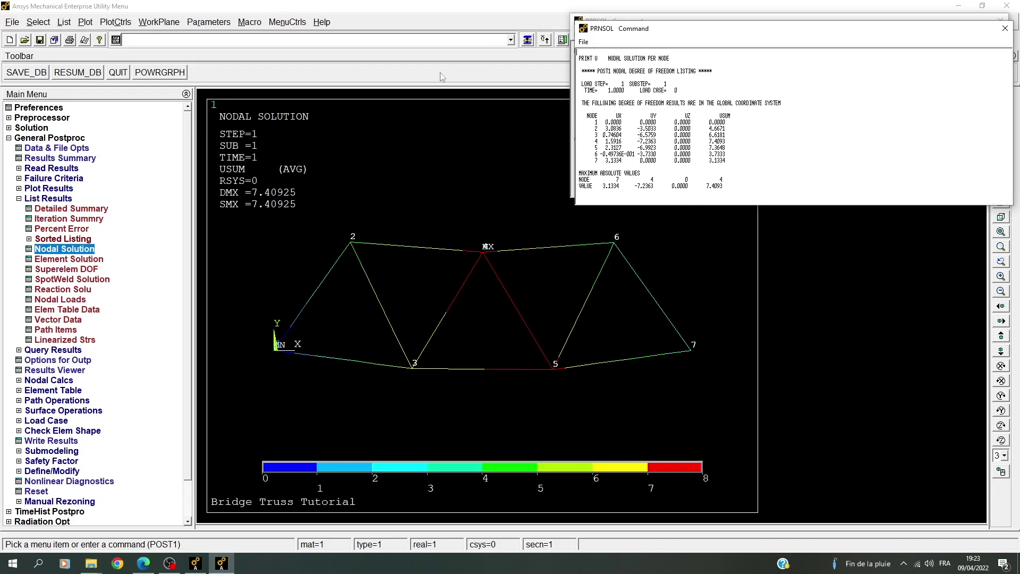
Step: Read in the last results set by running the command "set, last"
click(153, 40)
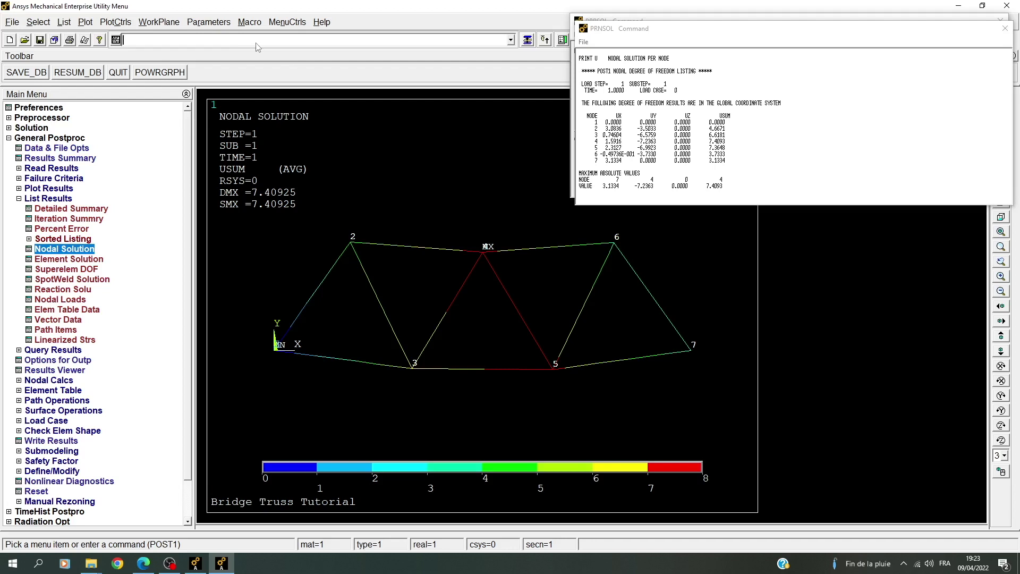
text(set)
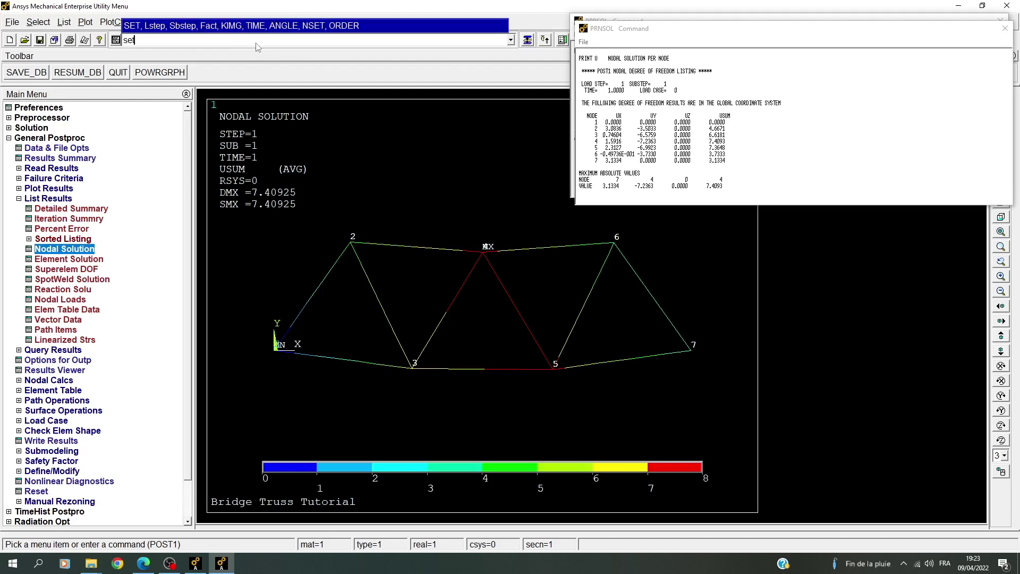
text(, last)
key(Return)
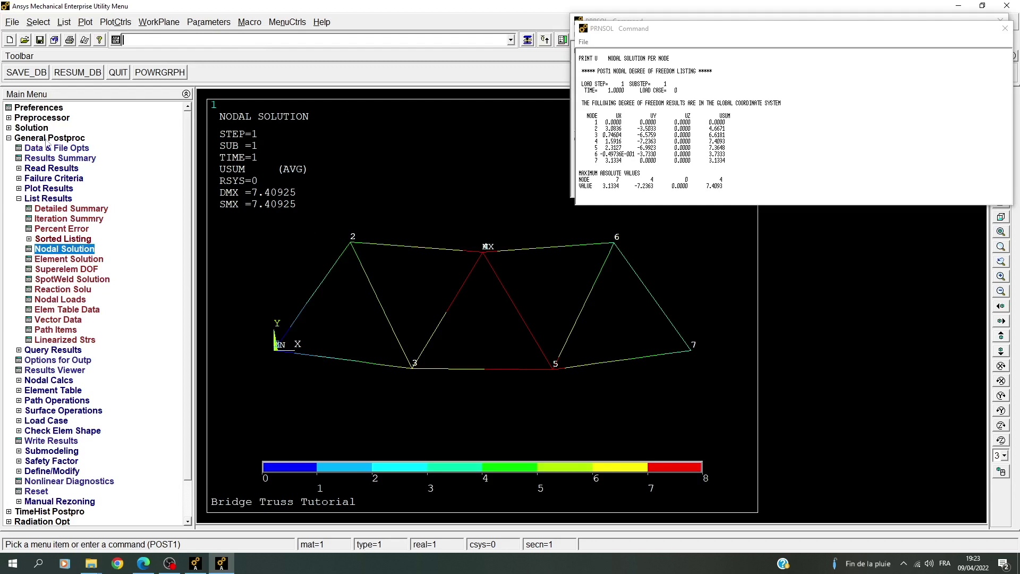
Step: Define an element table item labelled SAXL that takes its results by sequence number from LS, 1
click(66, 381)
click(49, 289)
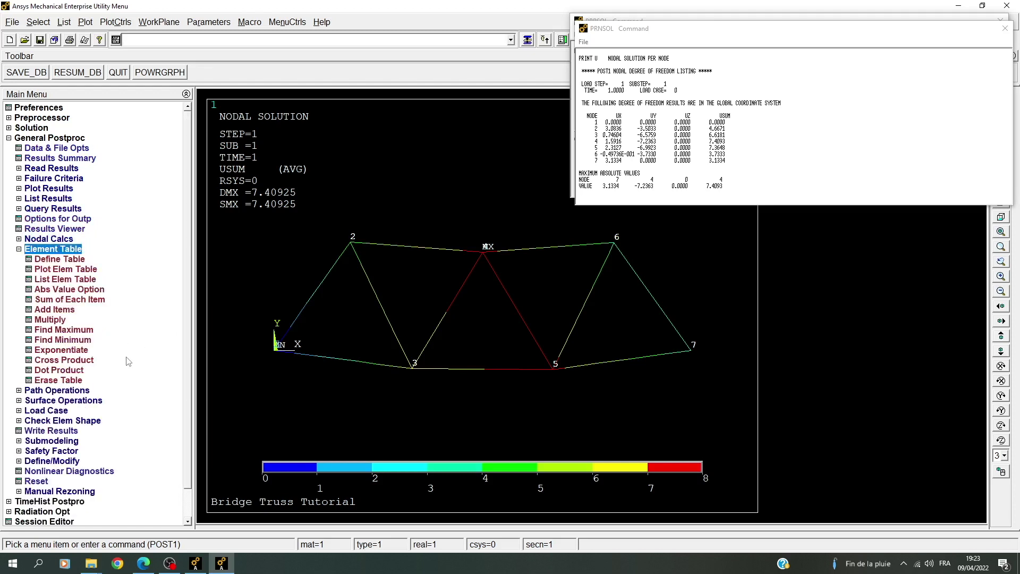
click(59, 259)
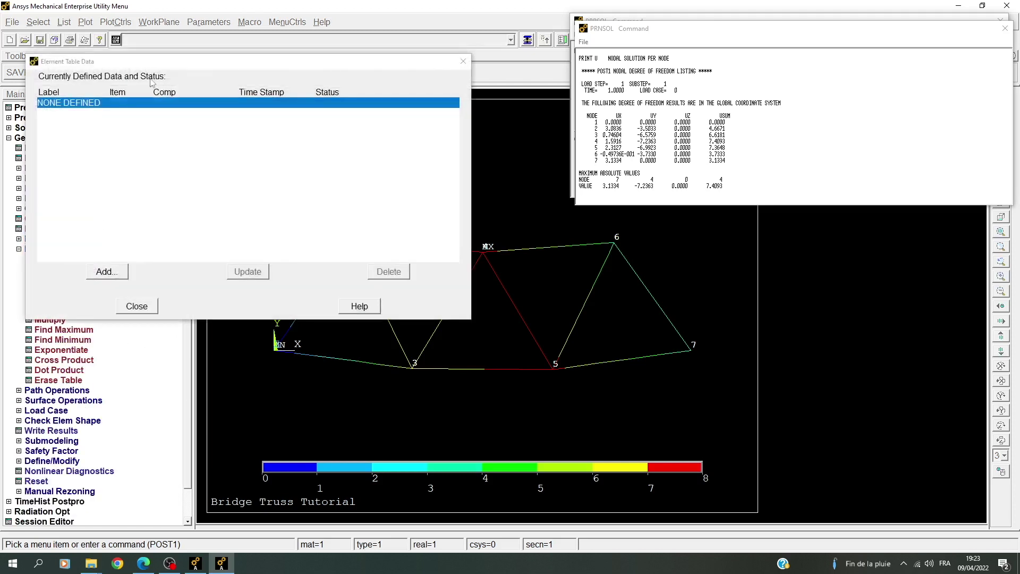
drag(178, 64, 428, 79)
click(355, 288)
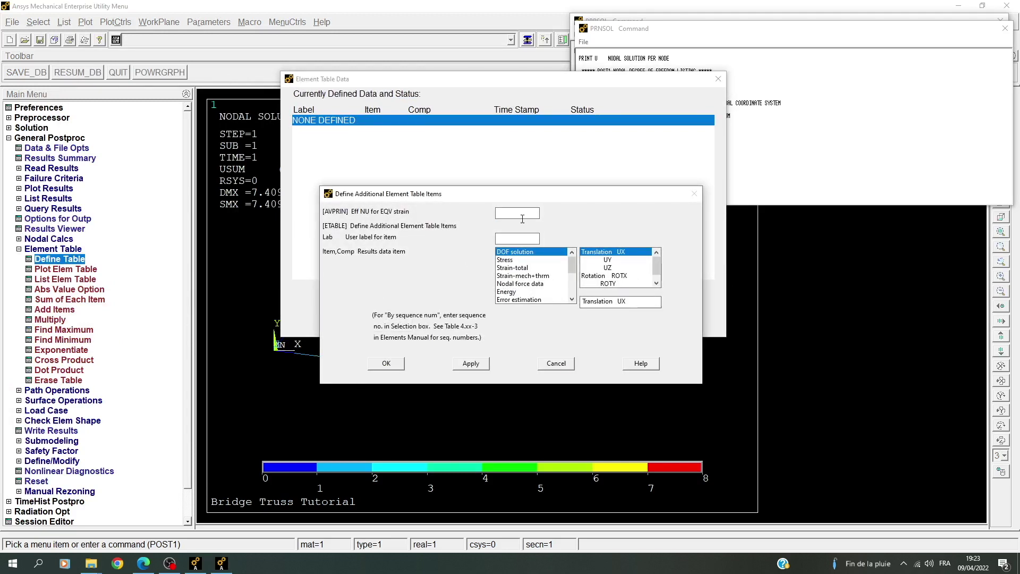
click(508, 238)
text(SAXL)
scroll(538, 292, down, 3)
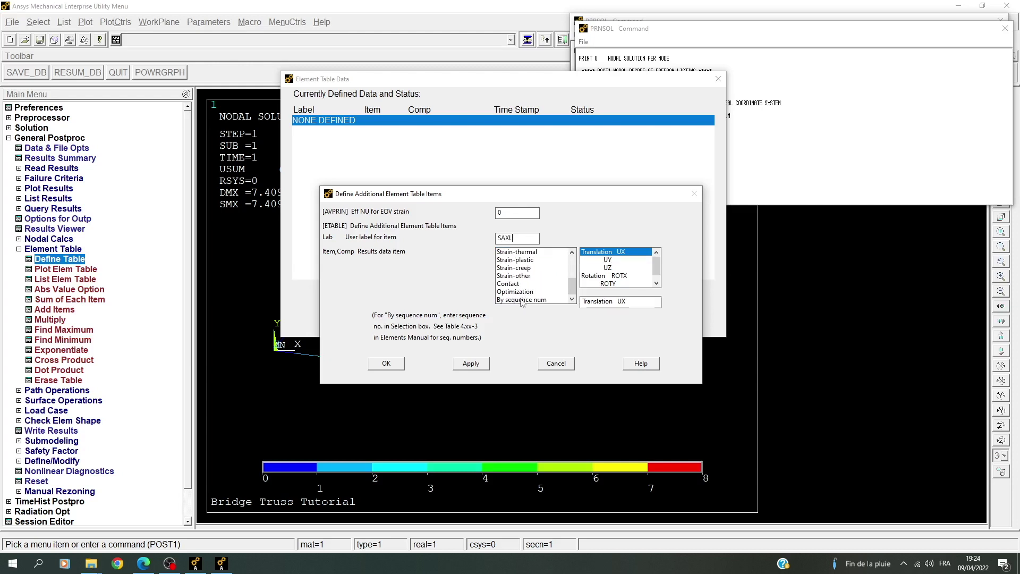
click(521, 300)
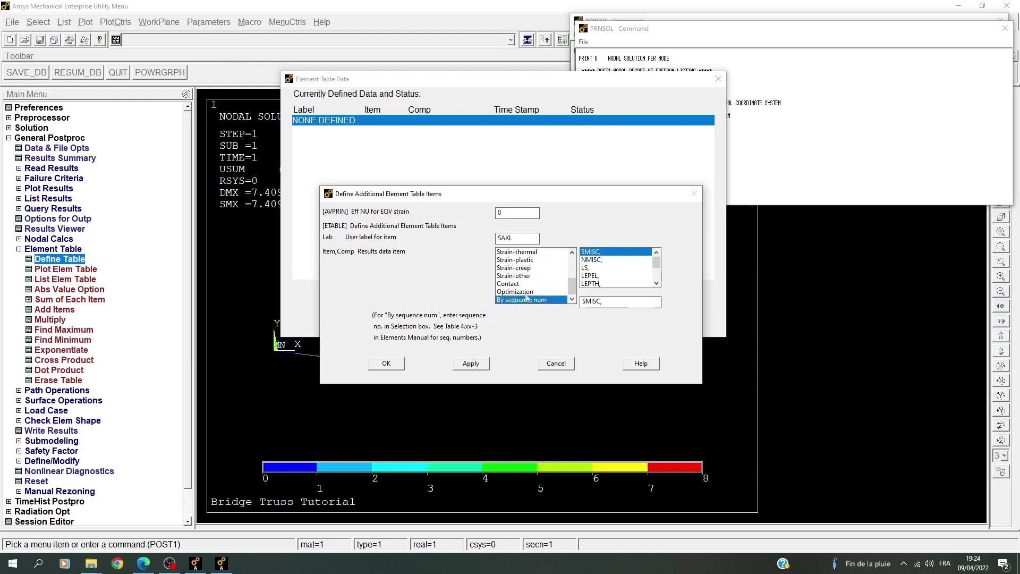
click(595, 268)
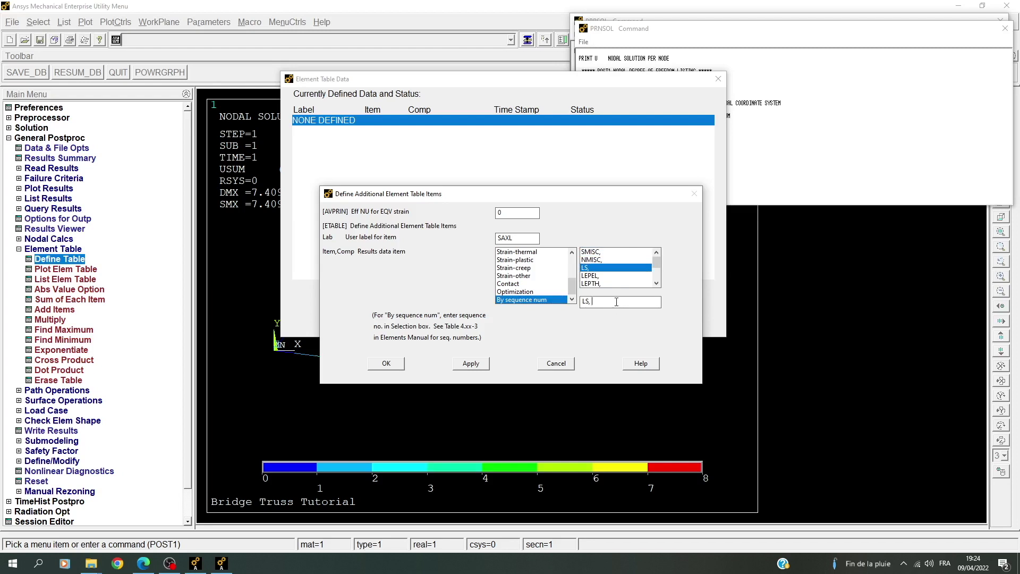
text(1)
click(385, 364)
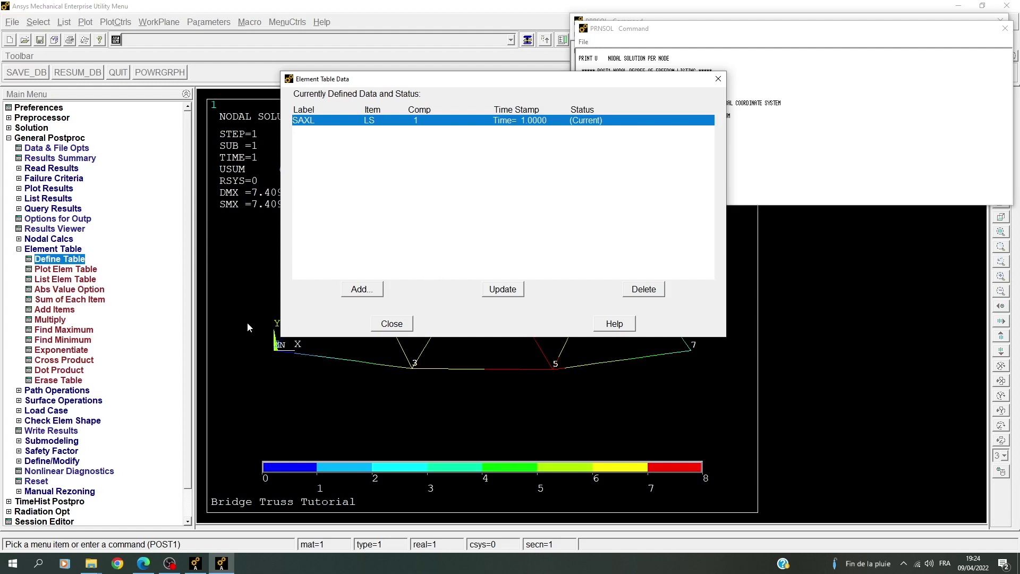
click(405, 323)
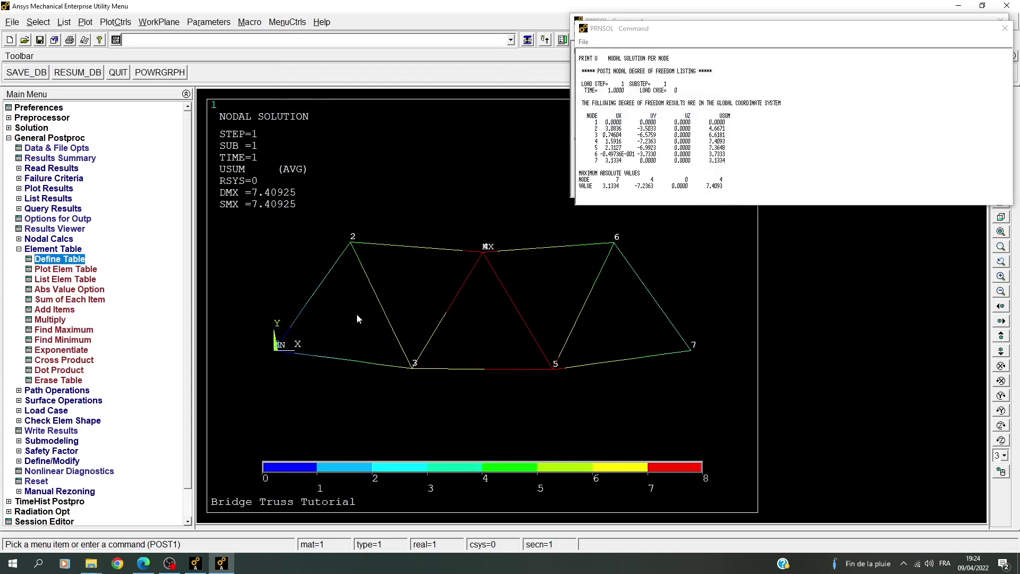
Step: Plot the SAXL element table item without averaging at common nodes, and set Window 1's uniform contours to auto-calculated intervals with replot
click(64, 269)
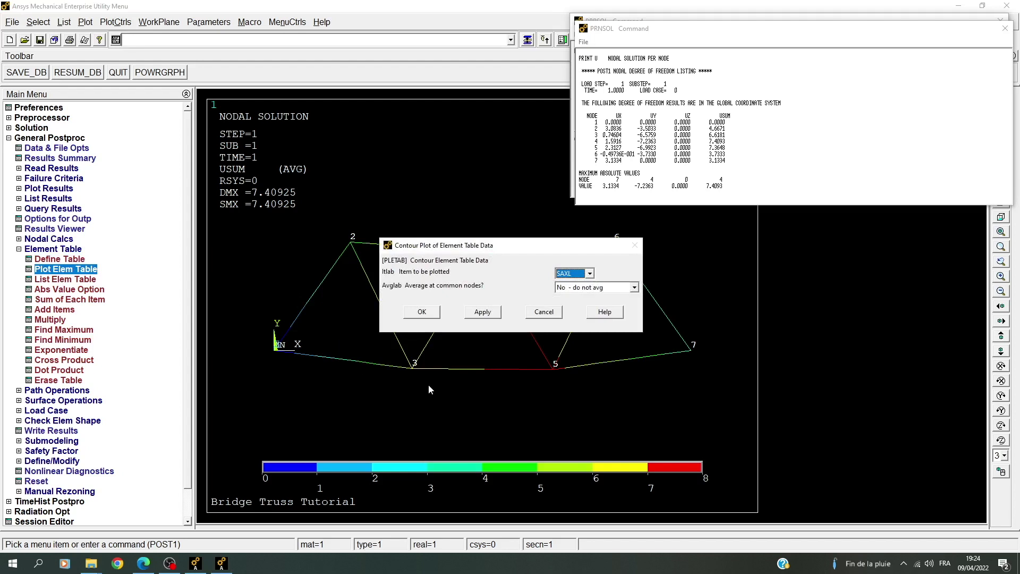
click(426, 312)
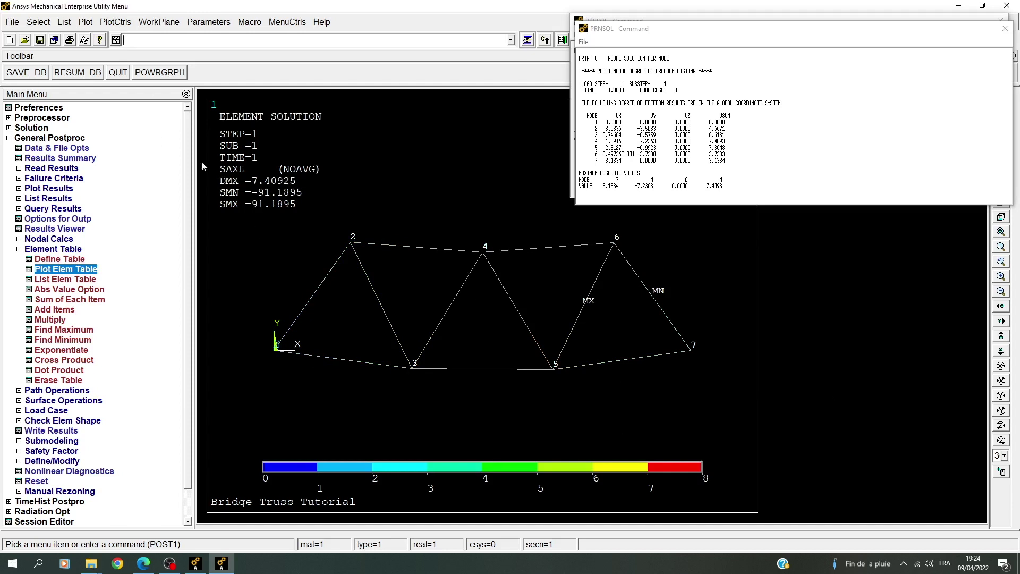
click(126, 23)
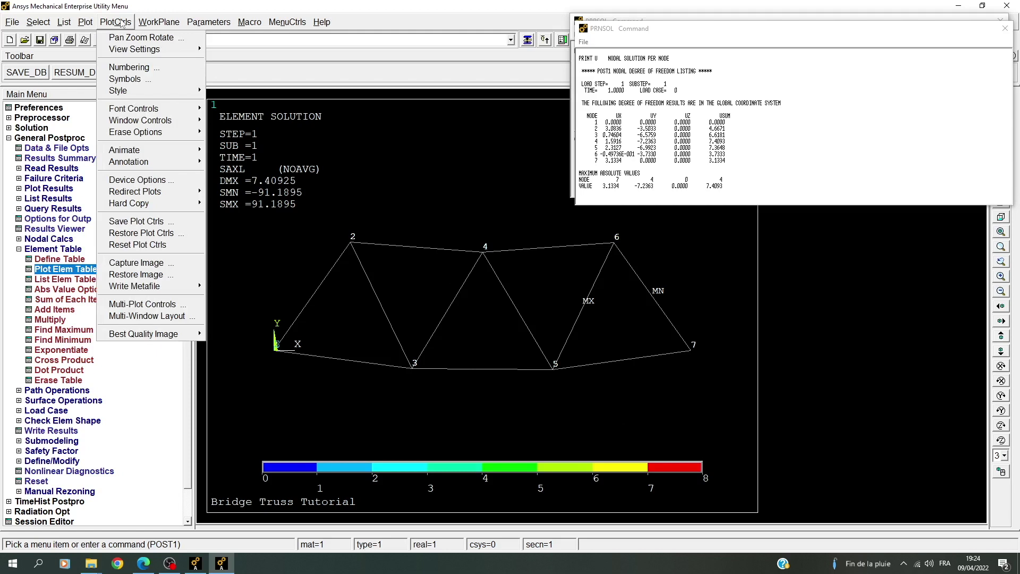
mouse_move(182, 91)
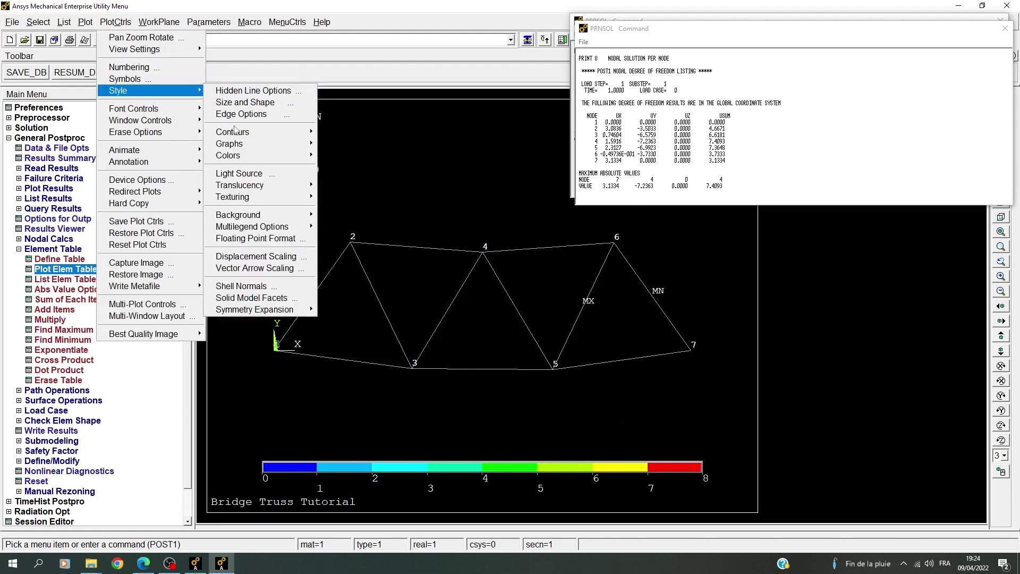
mouse_move(249, 132)
click(362, 132)
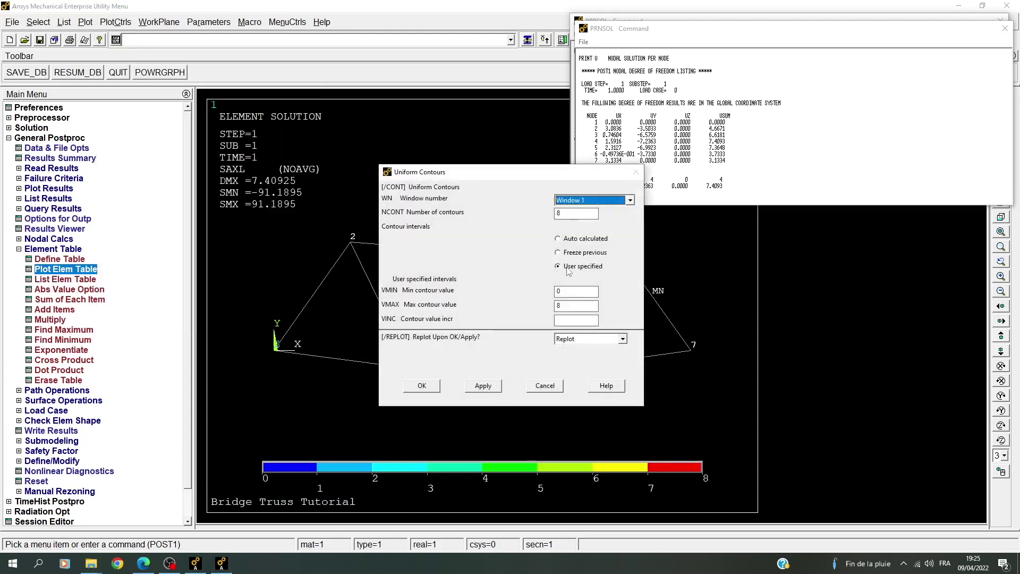
click(569, 238)
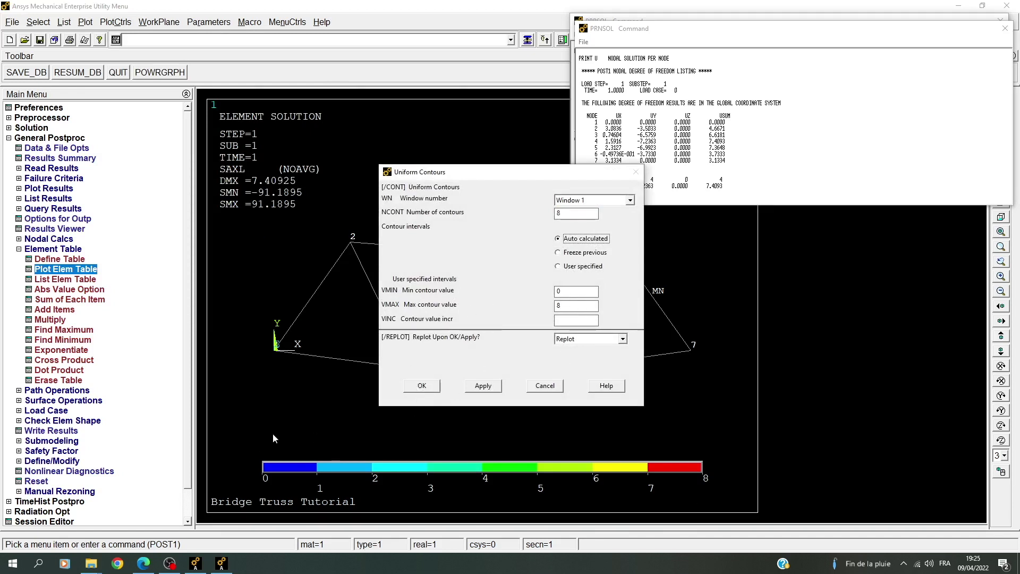
click(424, 386)
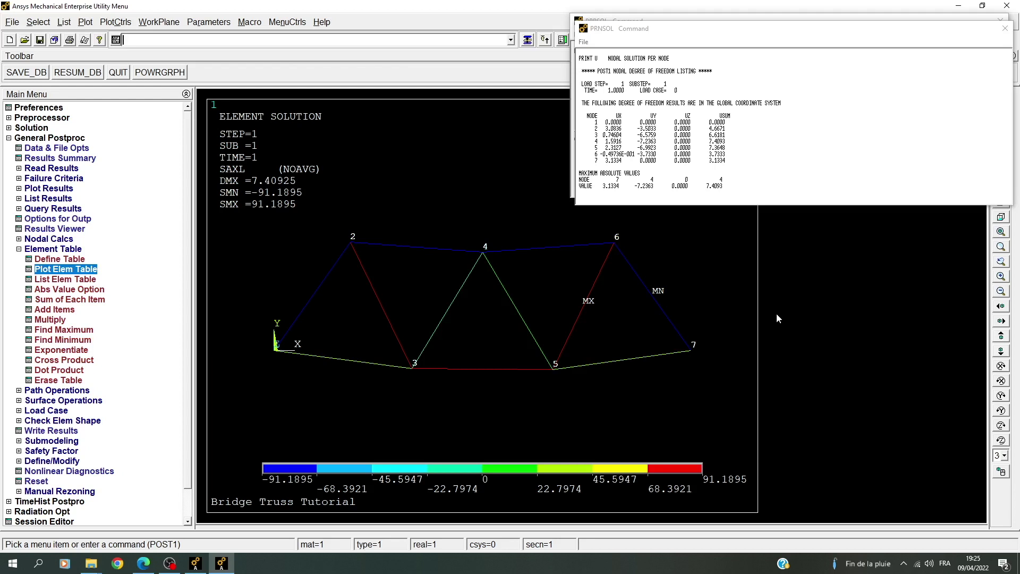
Step: List the element table data for SAXL and move the listing clear of the menu tree
click(56, 279)
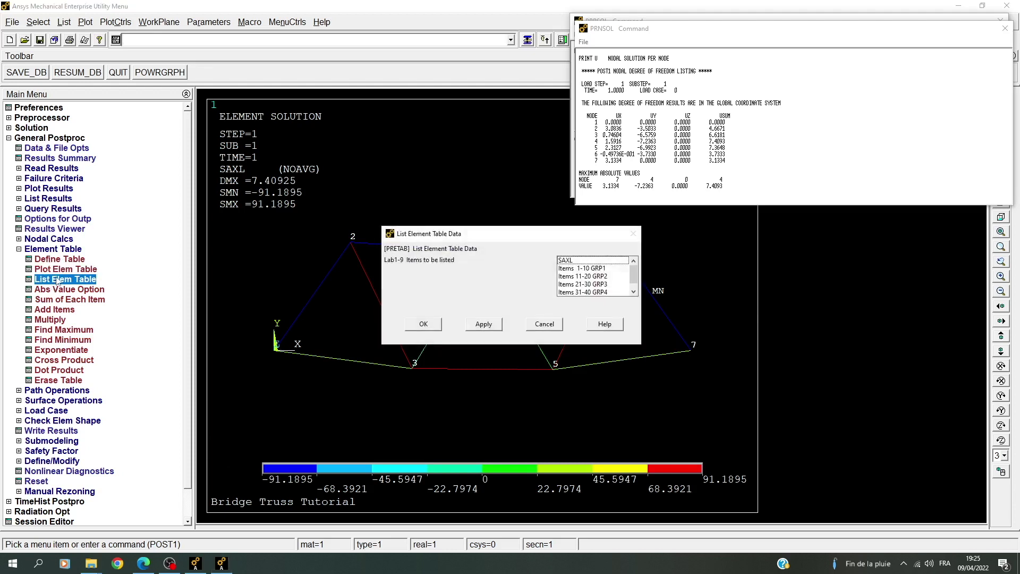
click(587, 261)
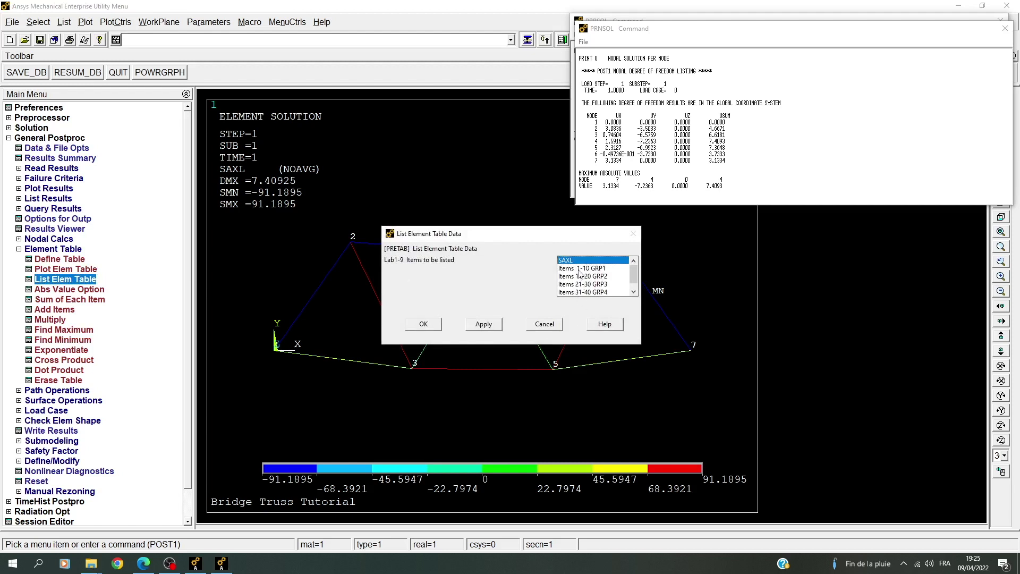
click(425, 325)
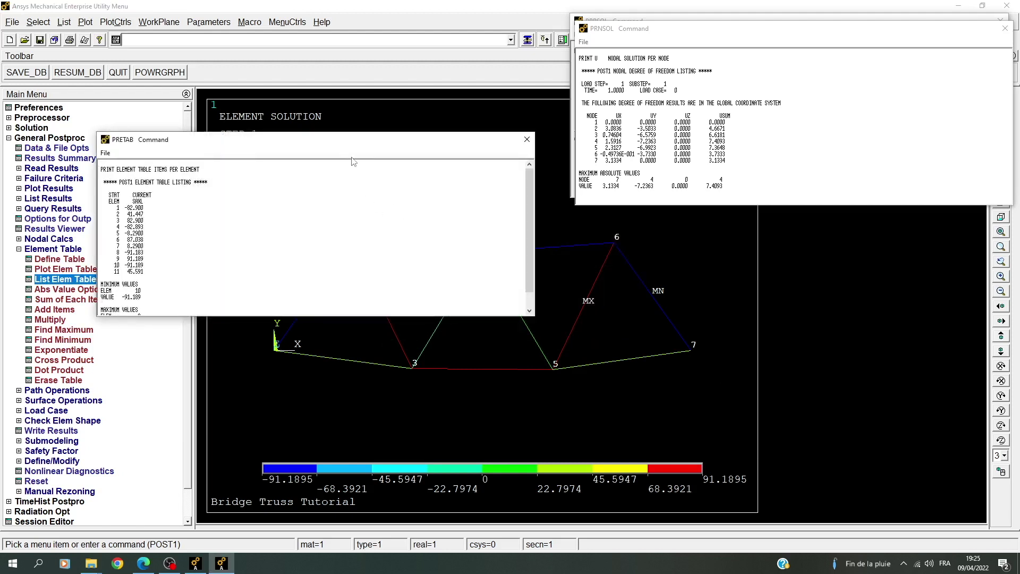
drag(351, 140, 810, 66)
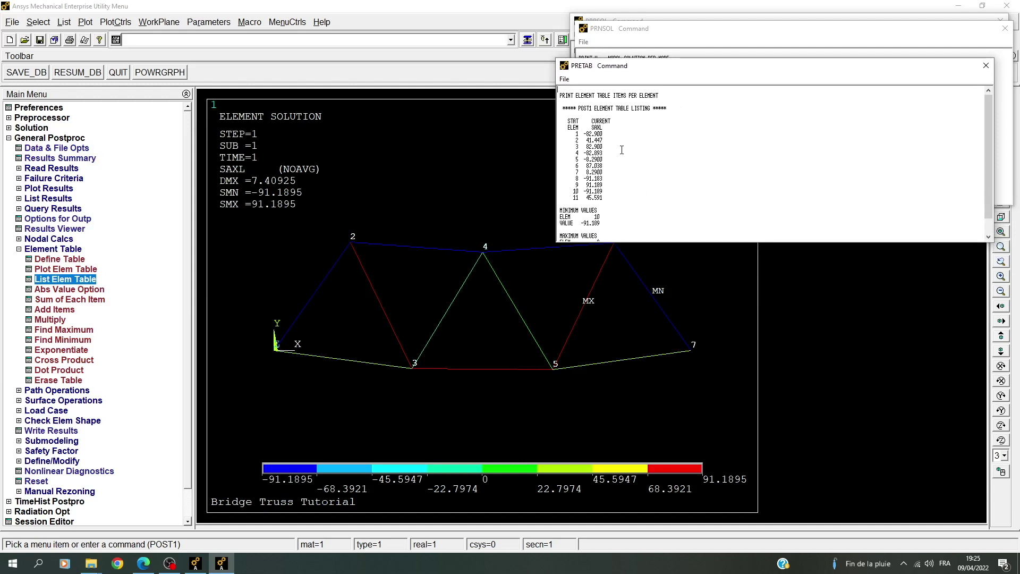
Step: Spread out the axial stress, nodal displacement and reaction listings for comparison, and restack them beside the truss plot
drag(715, 69, 133, 29)
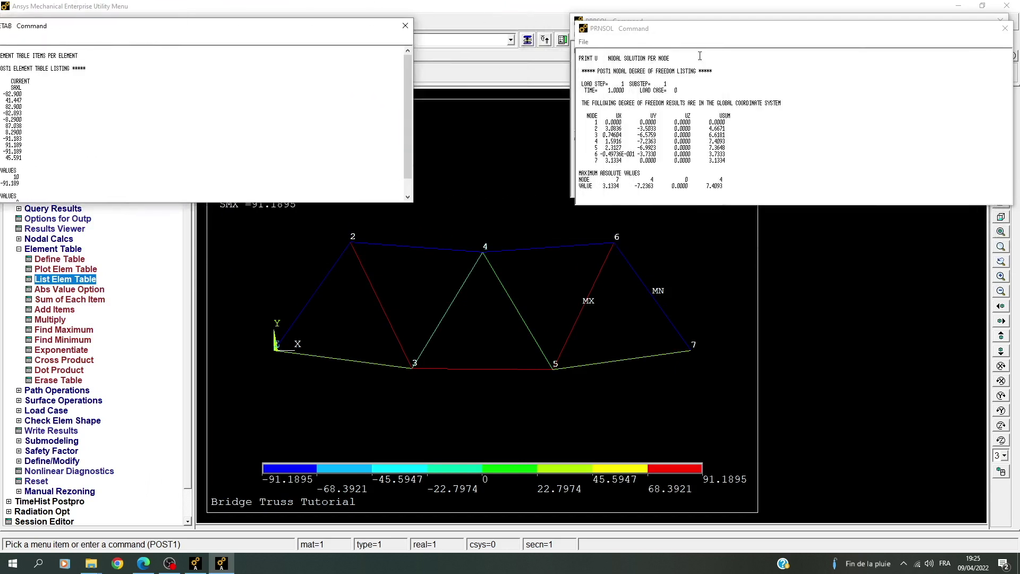
drag(726, 21, 426, 222)
drag(177, 30, 253, 32)
drag(642, 34, 611, 27)
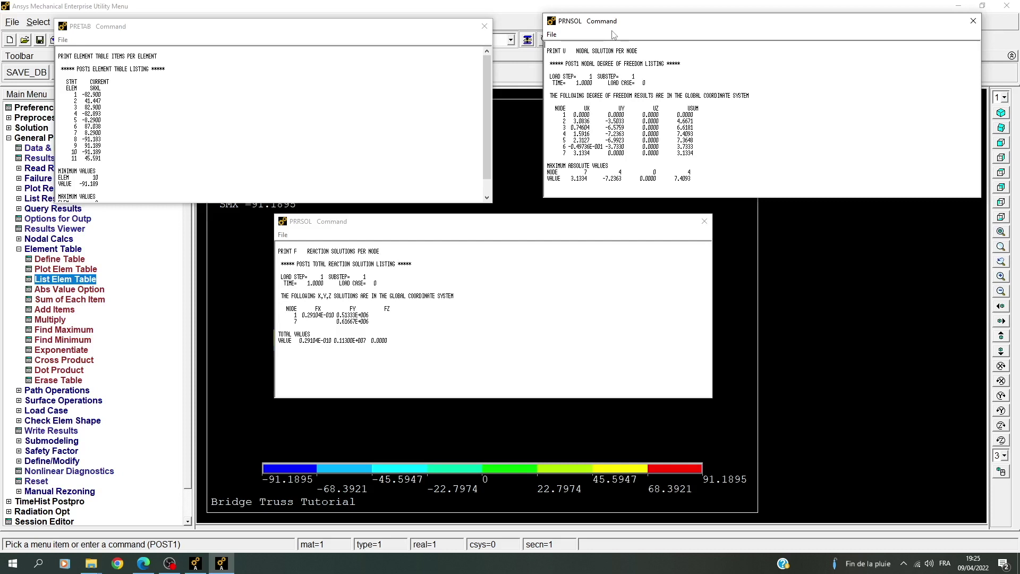
drag(316, 30, 812, 75)
drag(437, 233, 724, 124)
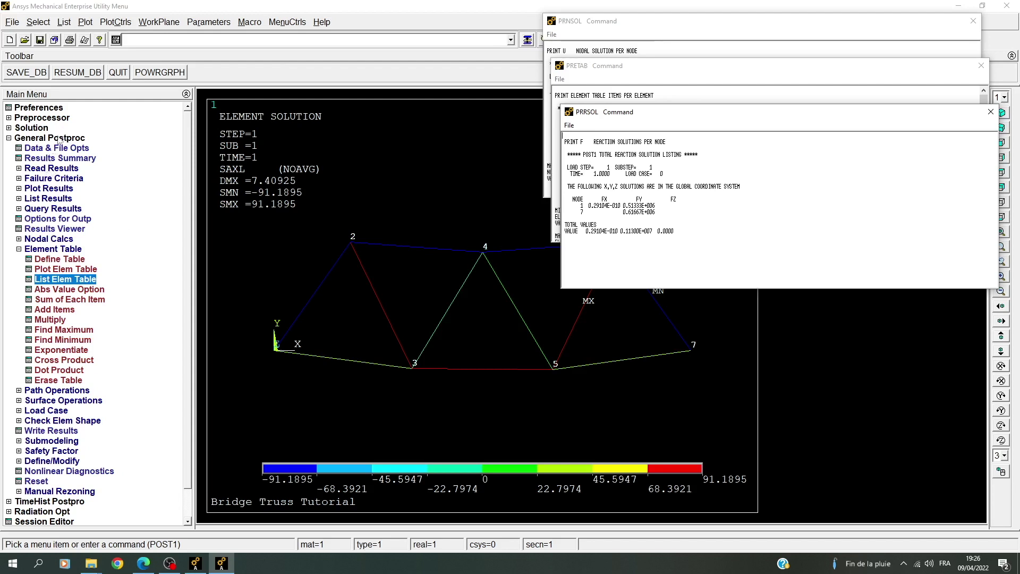
click(50, 119)
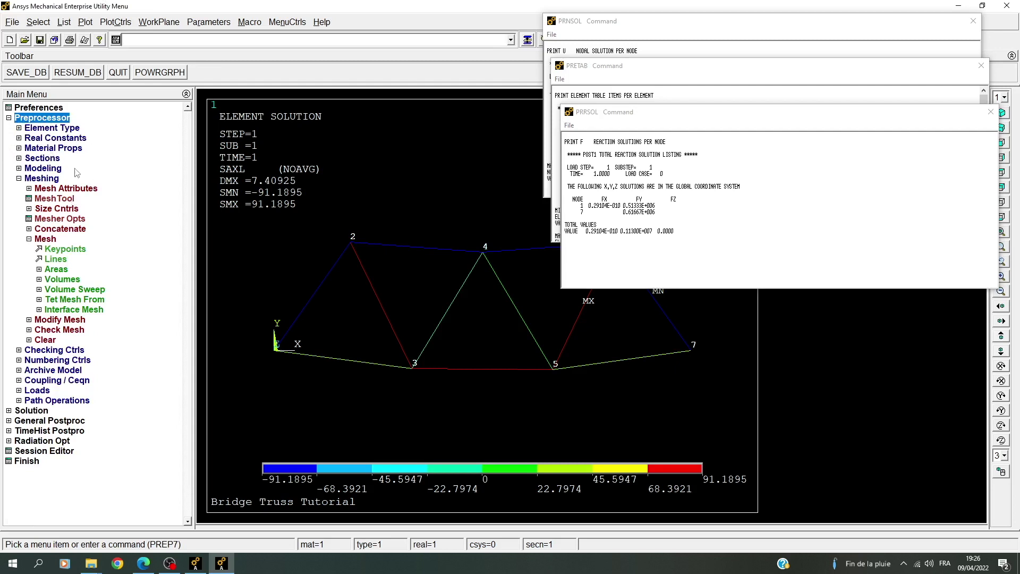
click(44, 169)
click(59, 189)
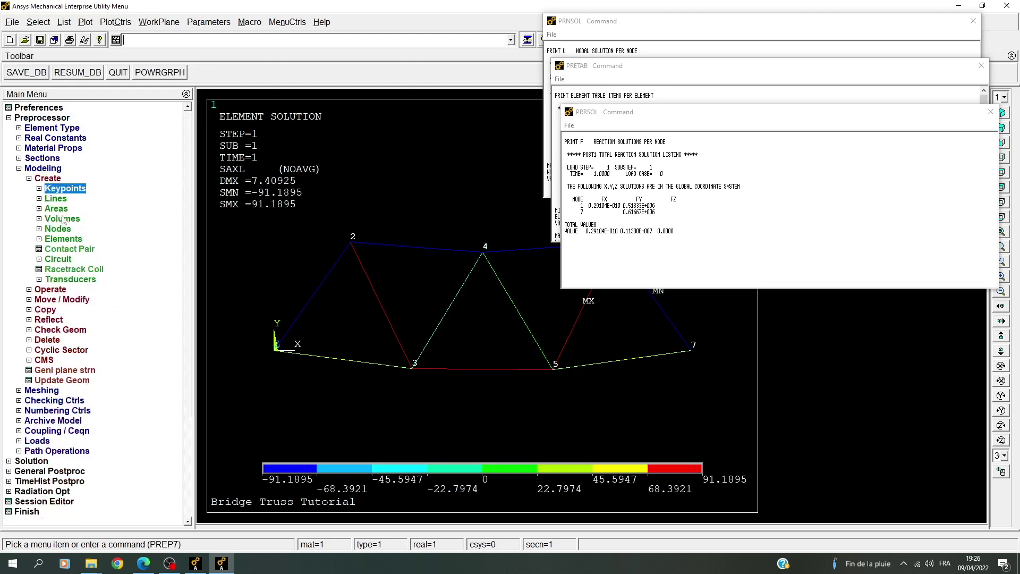
click(75, 209)
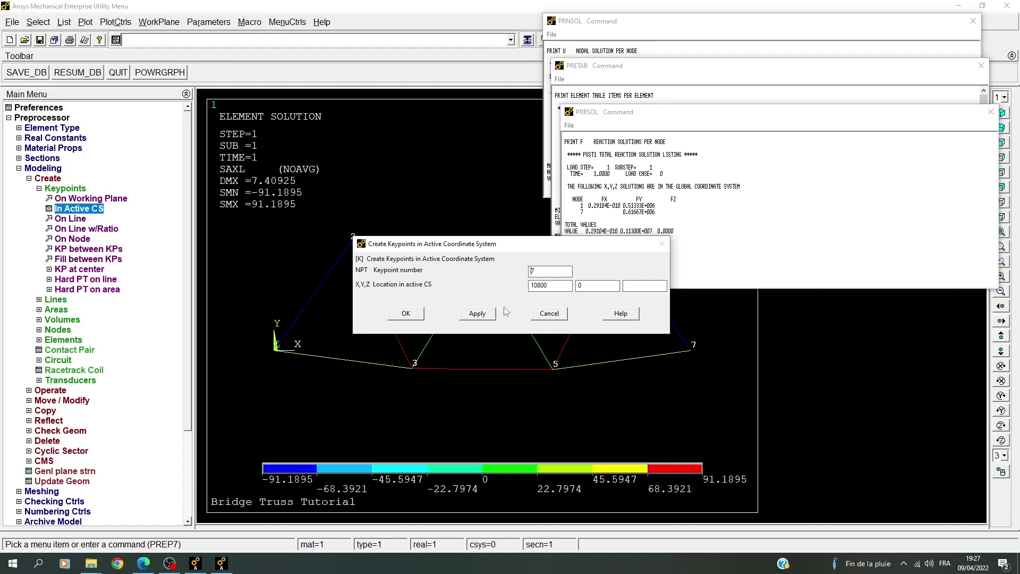
click(540, 315)
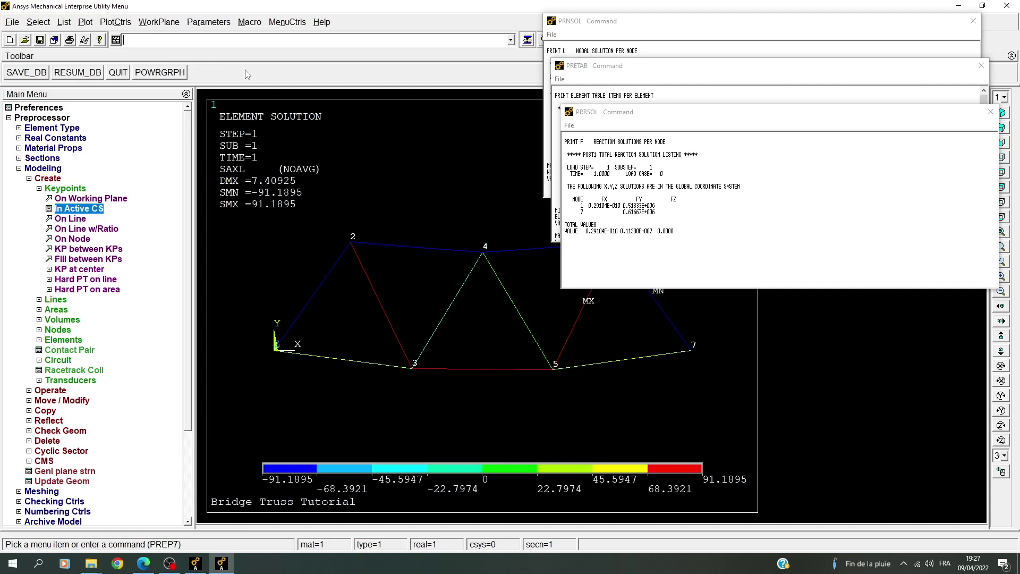
Step: Look up the K command in Ansys Help, switching to the Edge browser to examine its definition and argument syntax
text(help)
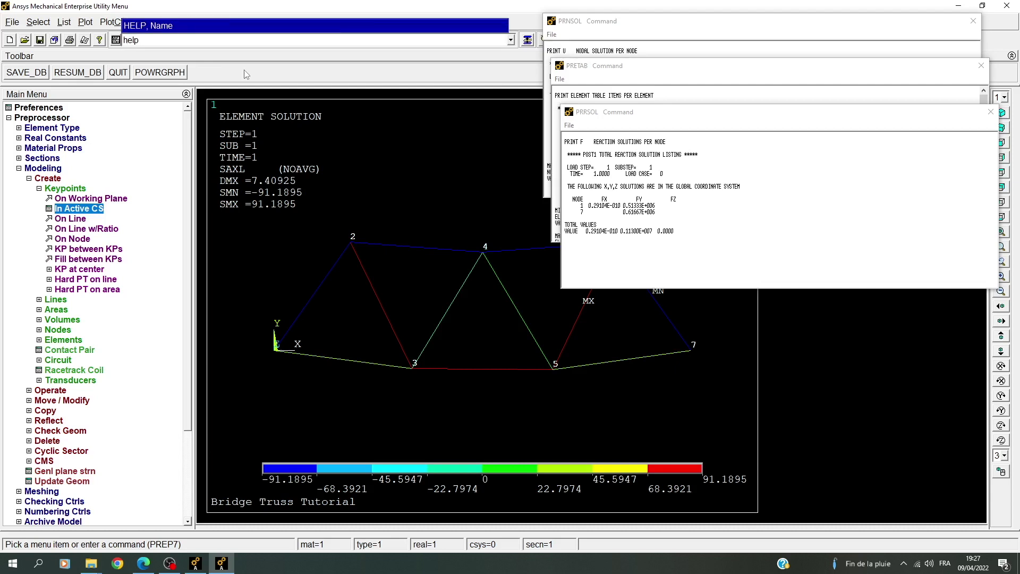
text( K)
key(Return)
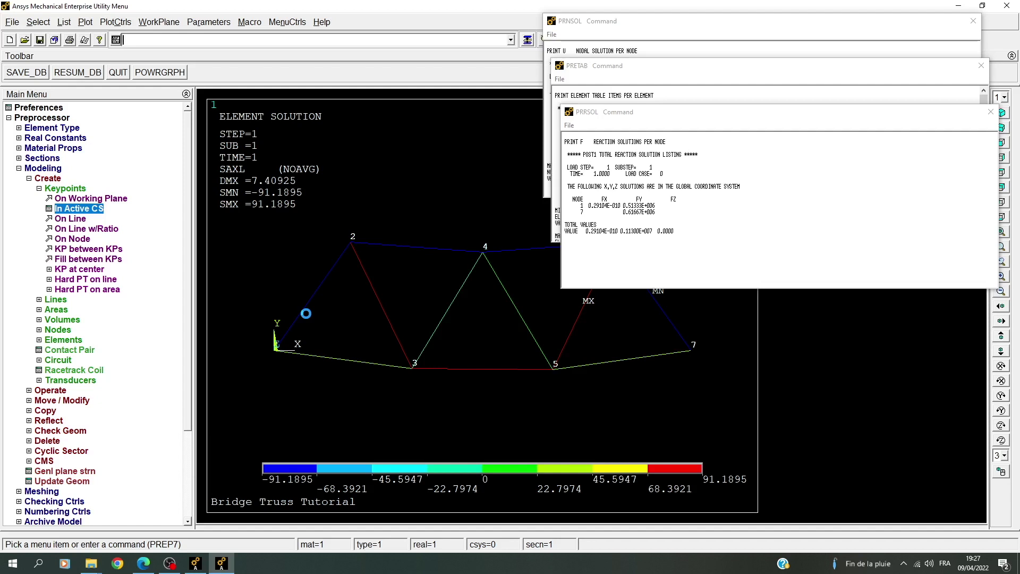
click(144, 563)
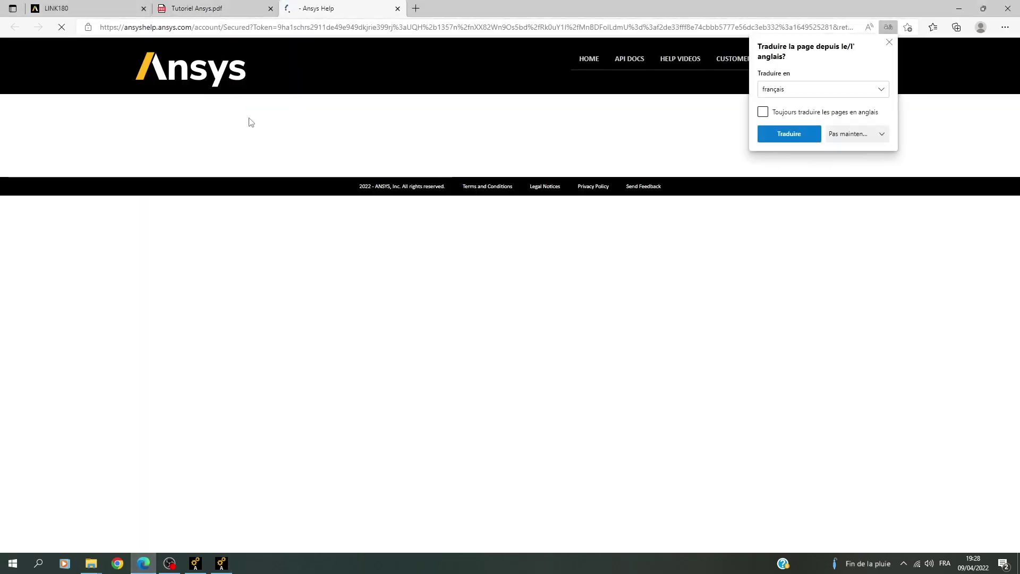
click(889, 42)
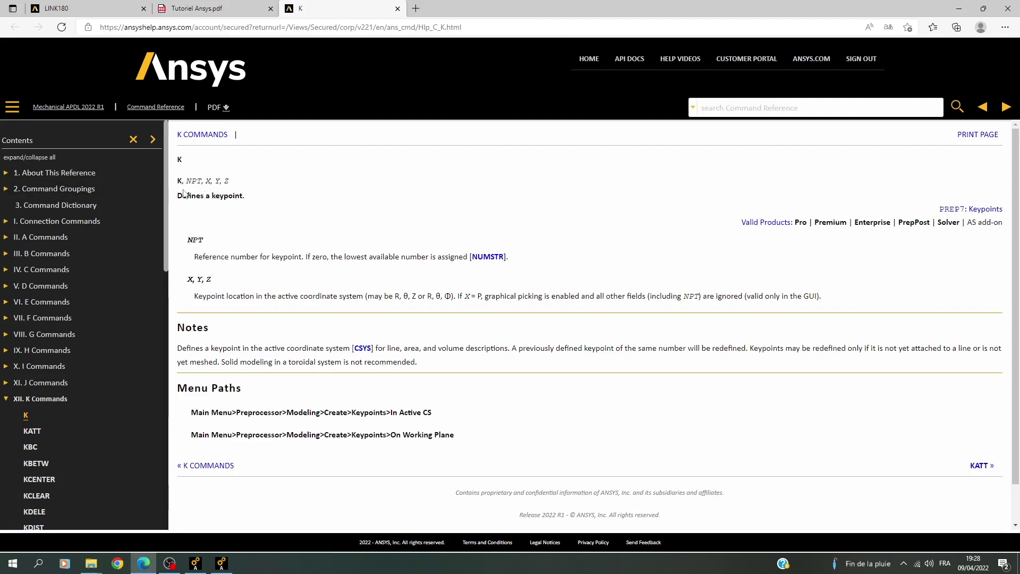
drag(176, 195, 260, 193)
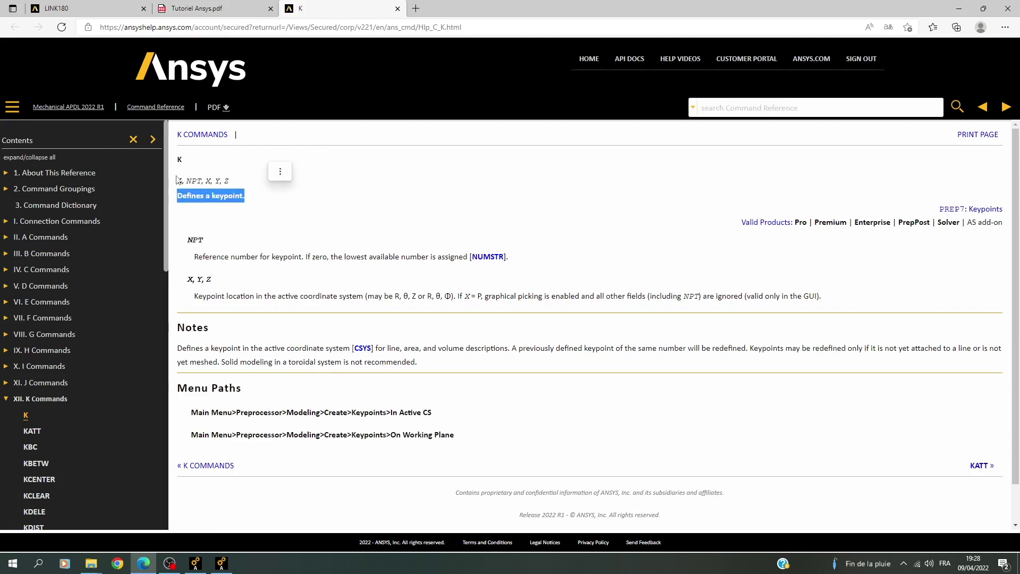
mouse_move(182, 181)
mouse_down()
mouse_move(246, 186)
mouse_move(178, 183)
mouse_up()
click(247, 187)
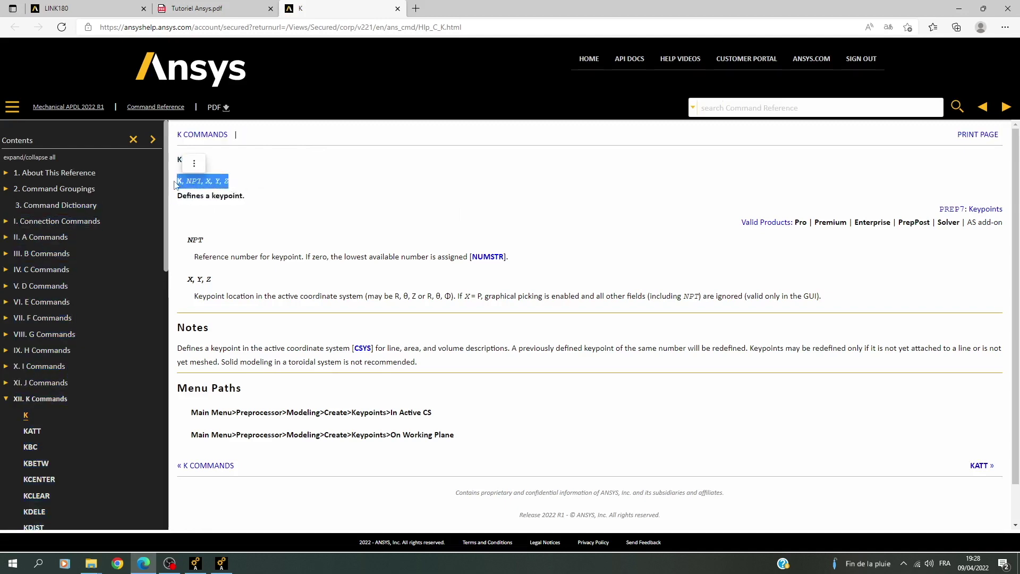
click(182, 181)
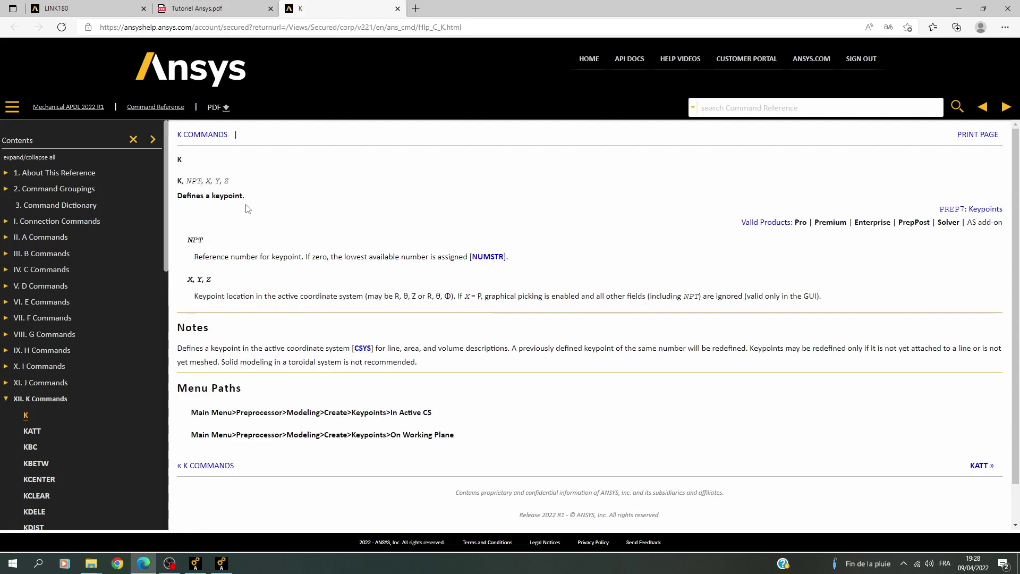
scroll(250, 266, down, 1)
scroll(247, 323, up, 1)
Step: Examine the LINK180 help page from its element description through the input and output data tables, and return to Mechanical APDL
click(94, 8)
scroll(364, 257, down, 1)
scroll(363, 257, up, 1)
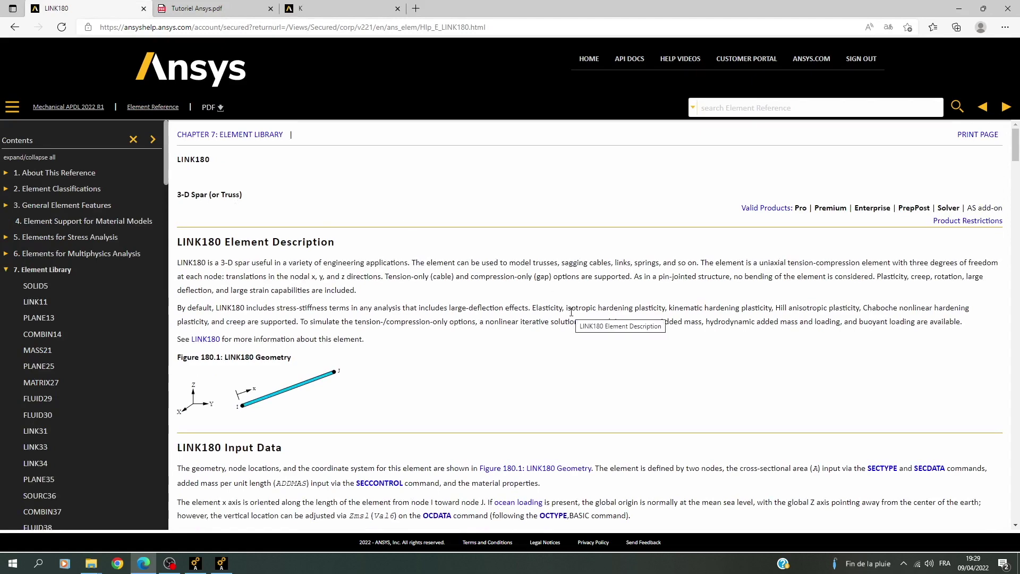
scroll(483, 382, down, 9)
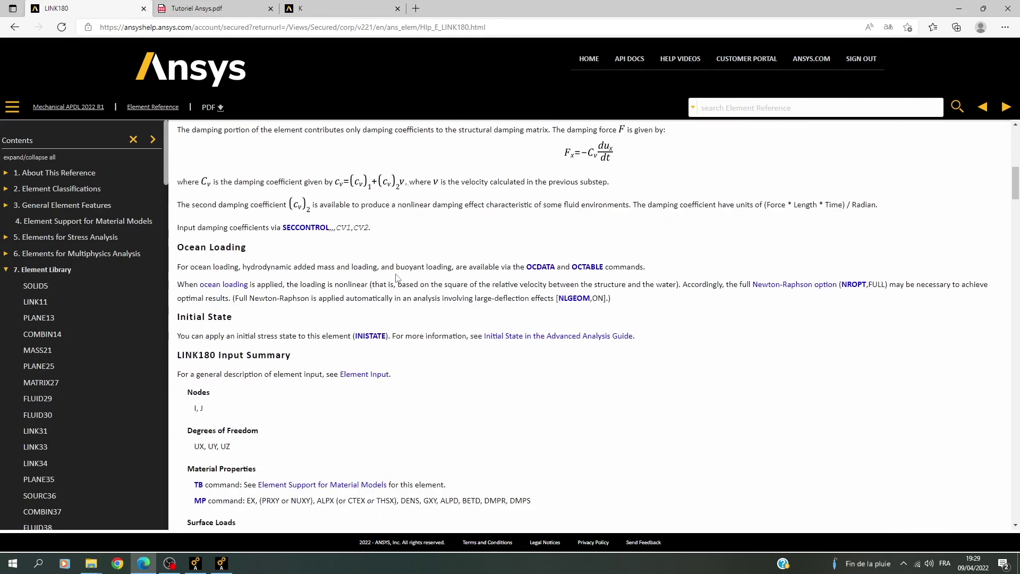
scroll(396, 277, down, 3)
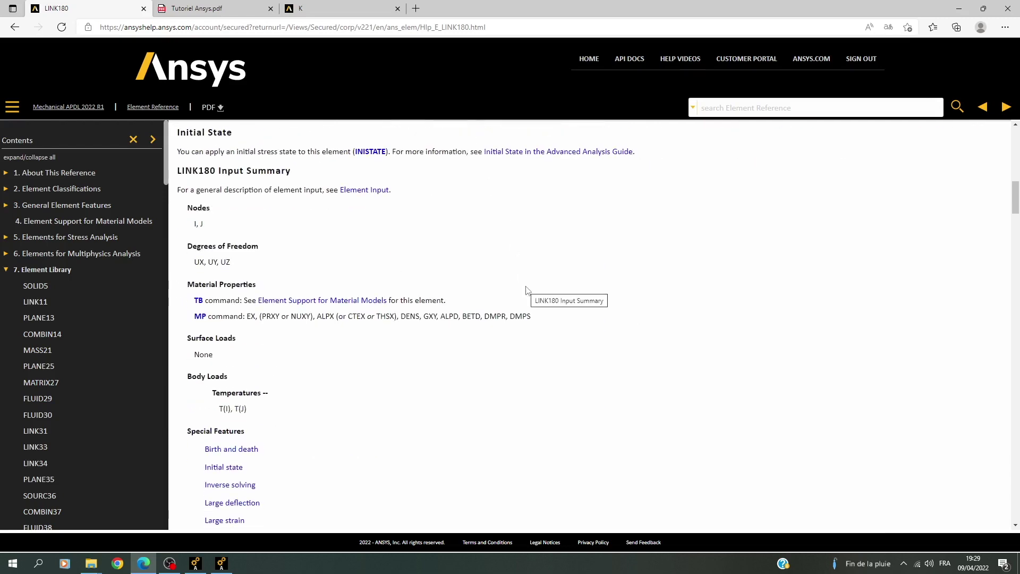
scroll(553, 229, down, 10)
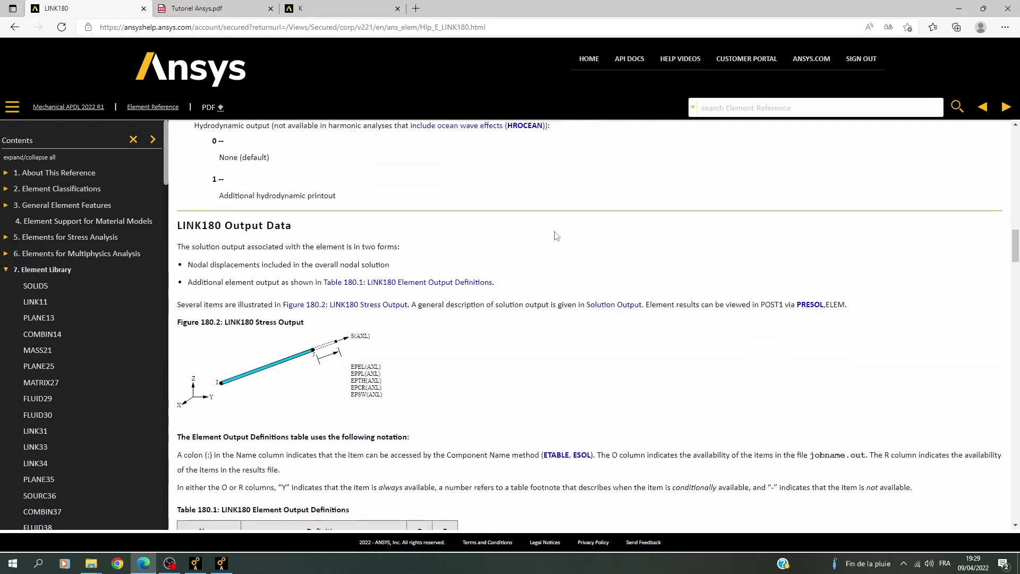
scroll(556, 236, down, 20)
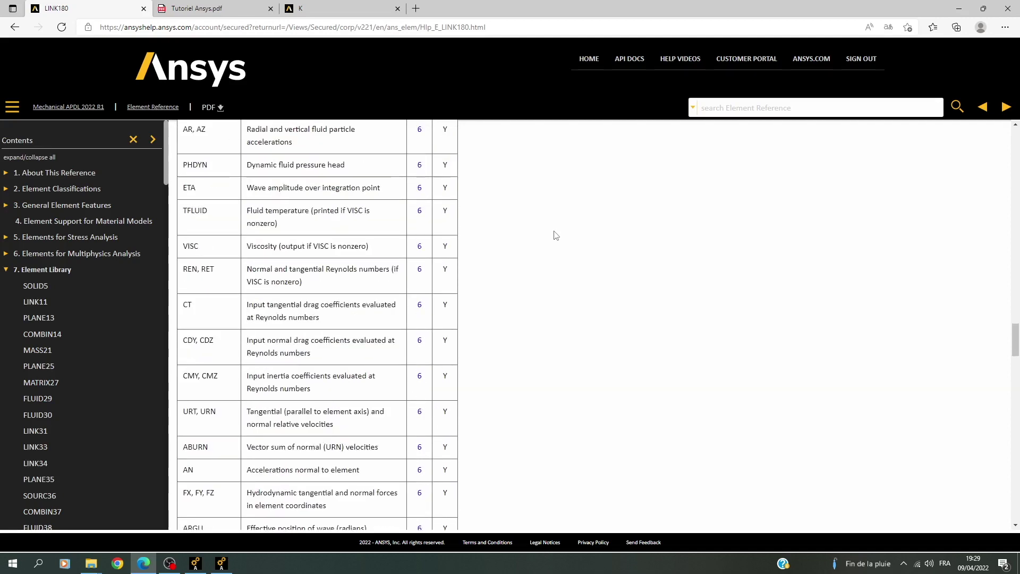
scroll(556, 236, down, 10)
scroll(548, 236, down, 3)
scroll(548, 235, down, 13)
scroll(545, 235, up, 8)
scroll(545, 235, up, 20)
scroll(543, 233, up, 20)
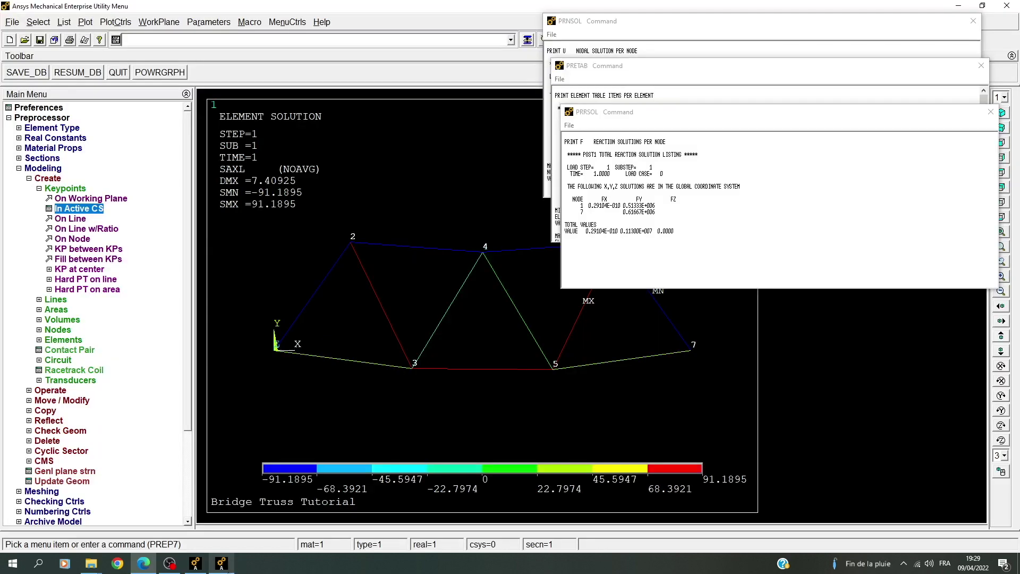
click(221, 564)
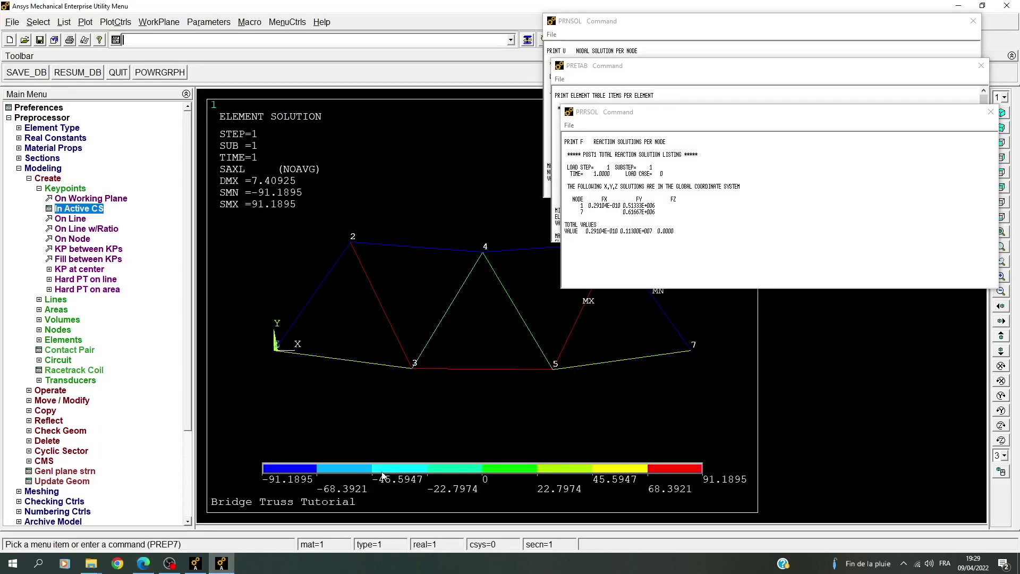